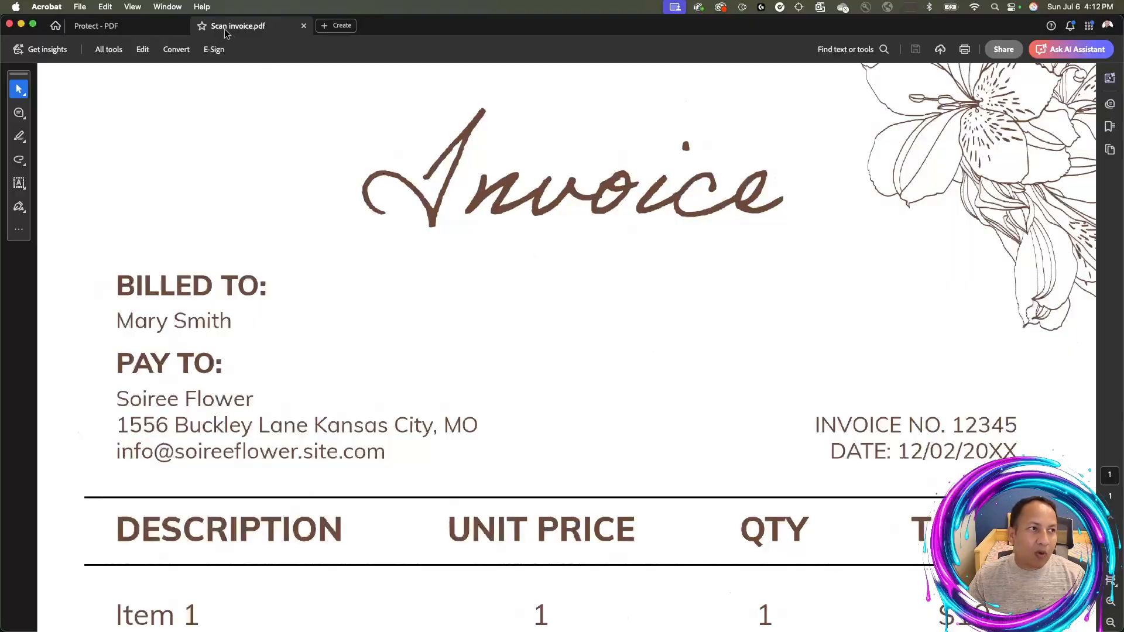
Open the Protect a PDF tool set from All tools via View more
left_click(107, 51)
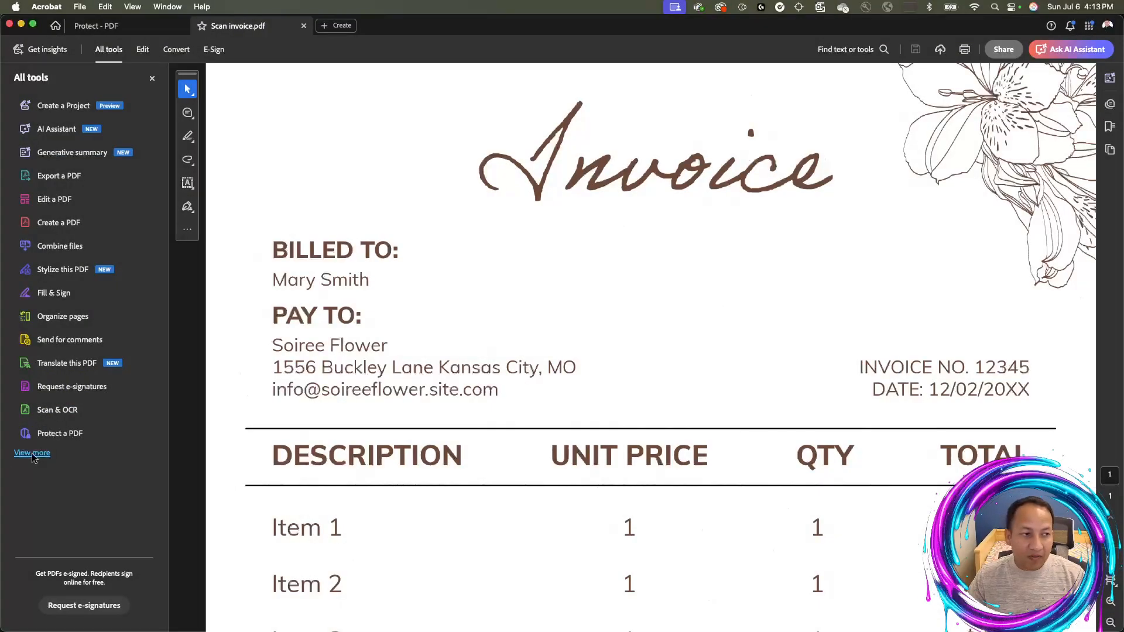
left_click(32, 454)
scroll(58, 407, "down", 5)
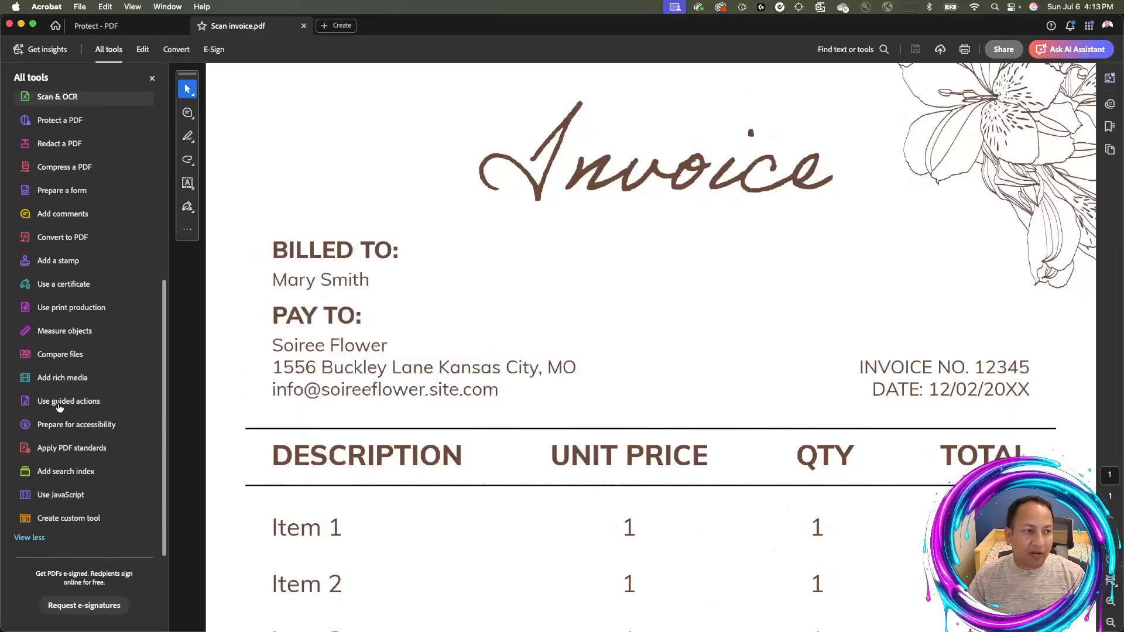
scroll(58, 406, "up", 5)
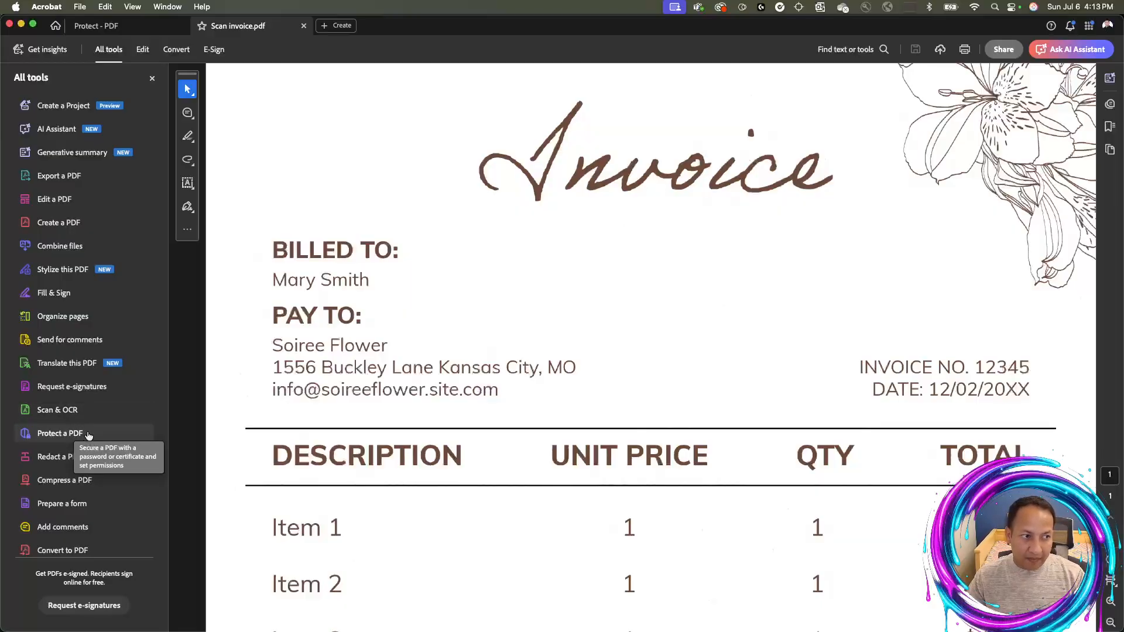
left_click(88, 435)
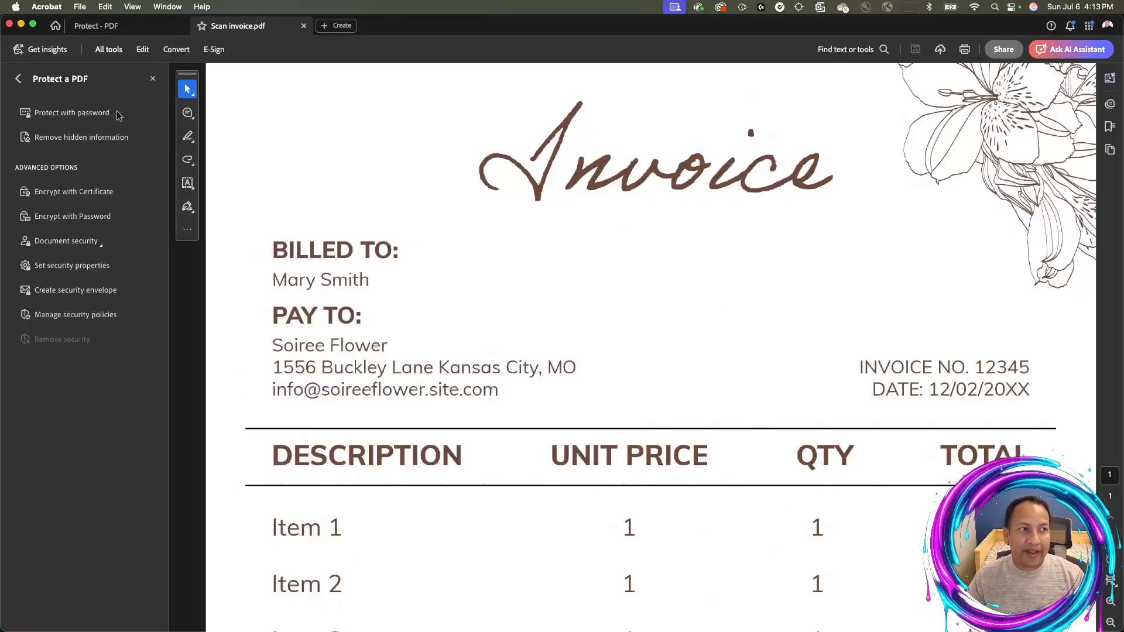
Start Protect with password, switching the requirement from Editing to Viewing
left_click(51, 115)
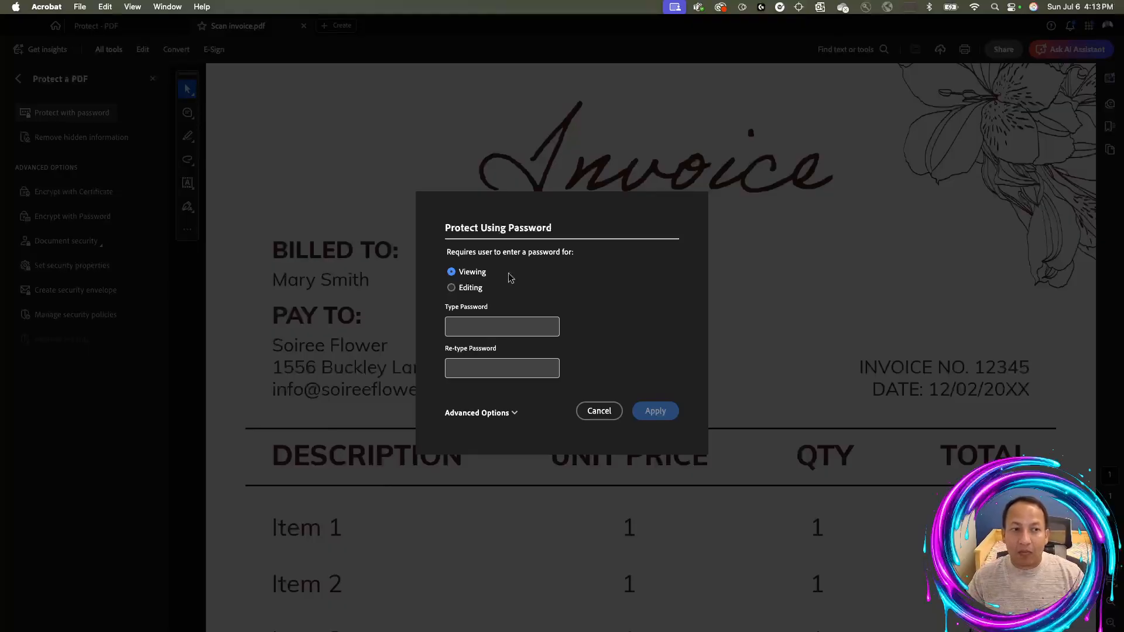
left_click(479, 288)
left_click(474, 274)
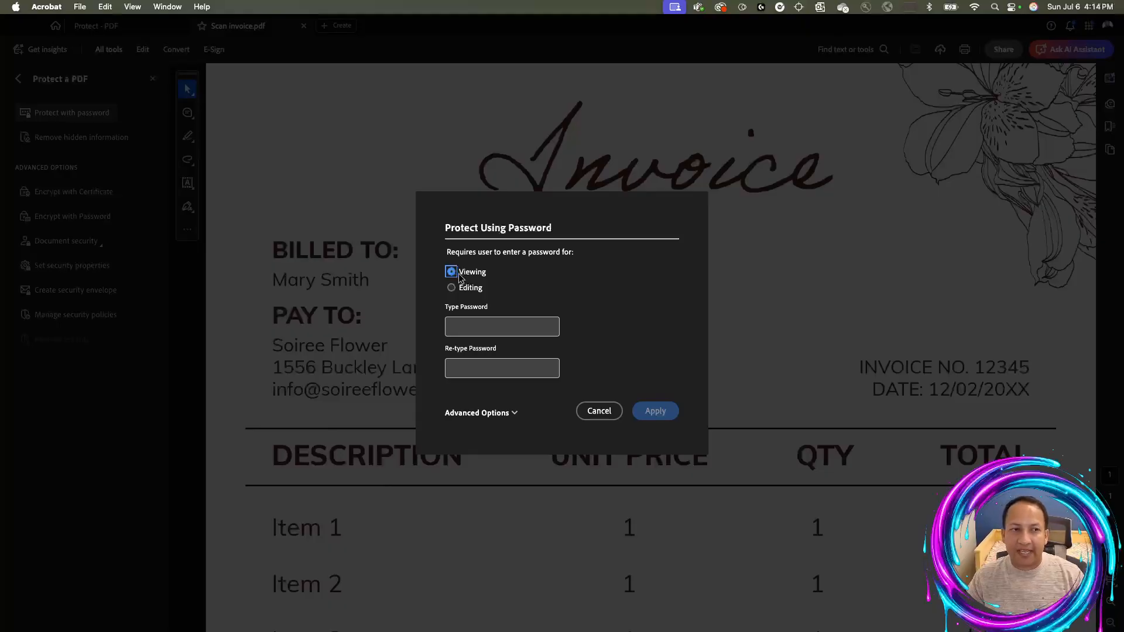
left_click(480, 321)
Enter the viewing password, re-type it to confirm, and apply the protection
type("123456")
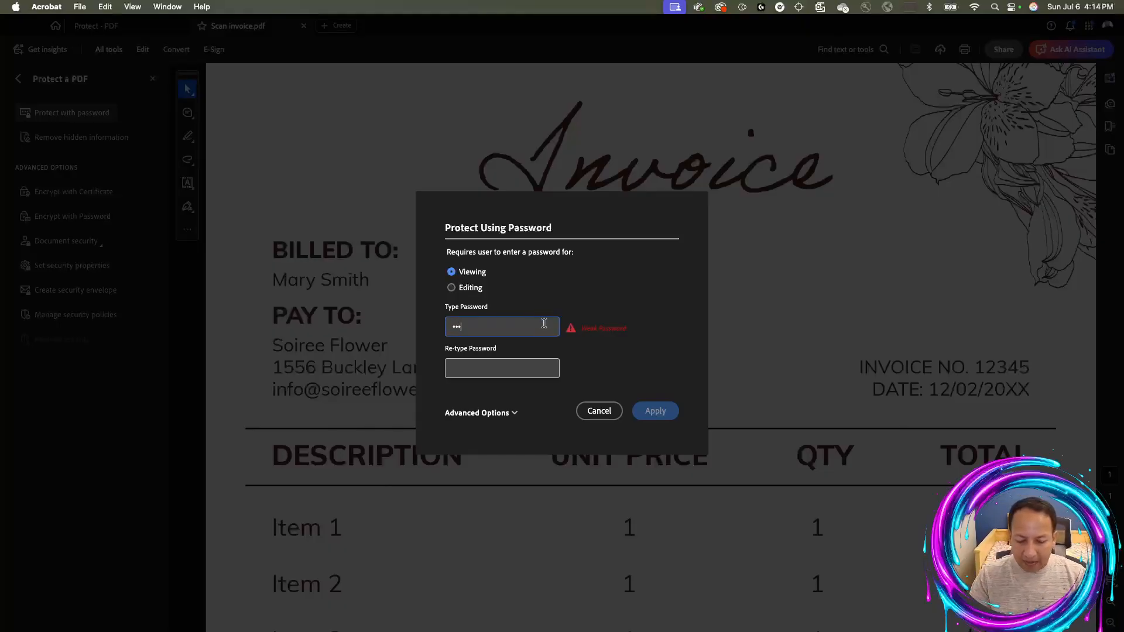
type("7890")
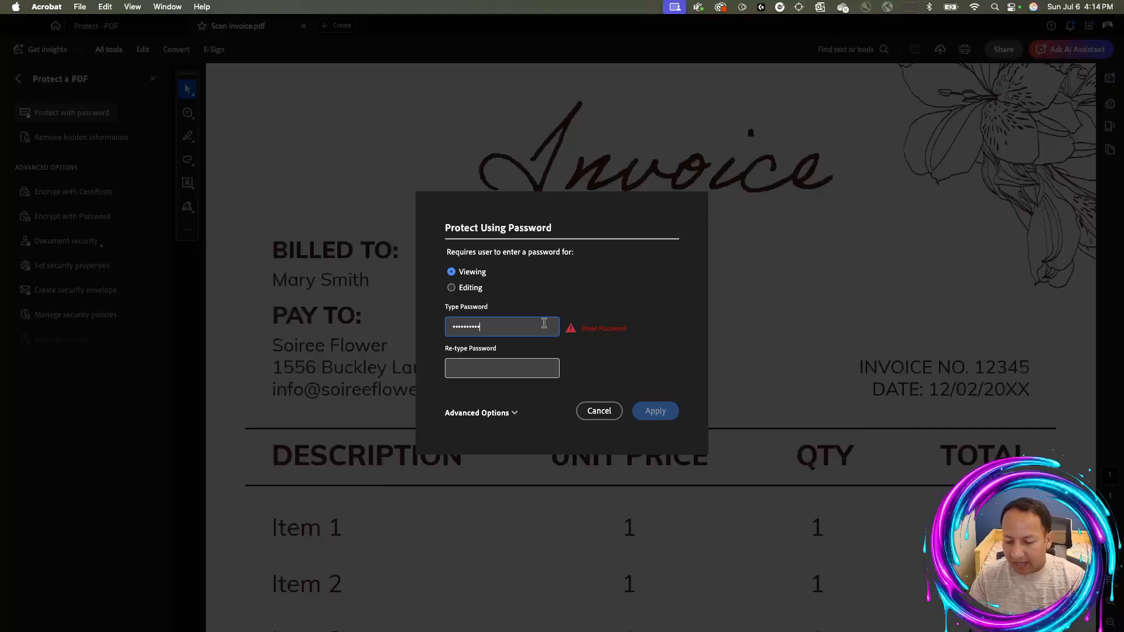
left_click(532, 365)
type("1234567890")
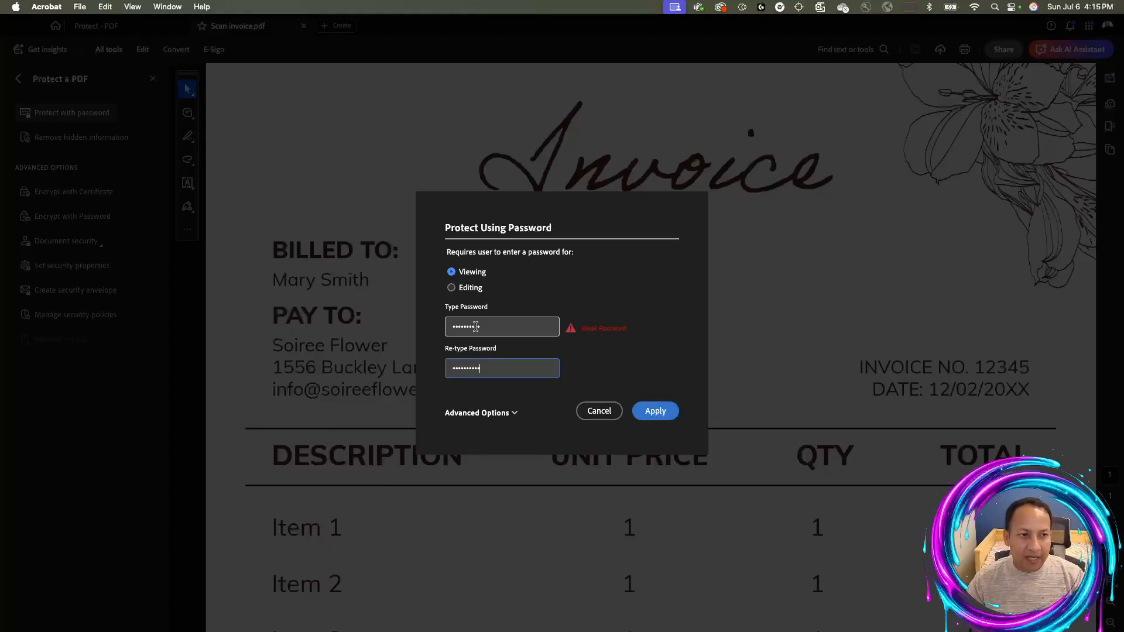
left_click(653, 411)
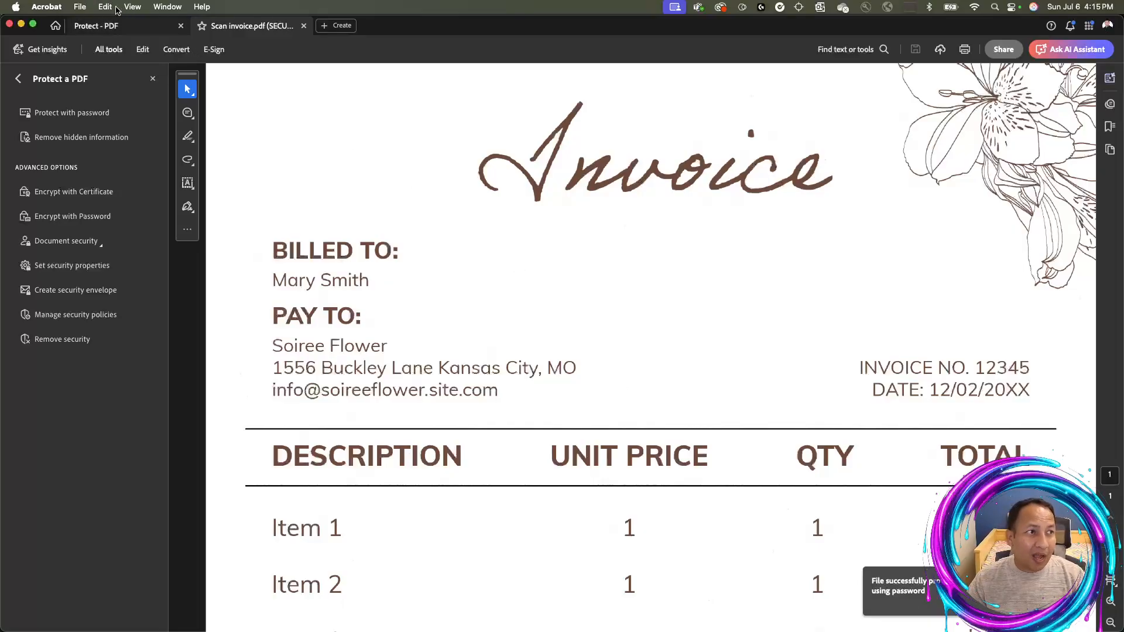
Look through the File menu, then close the secured Scan invoice.pdf tab
left_click(80, 6)
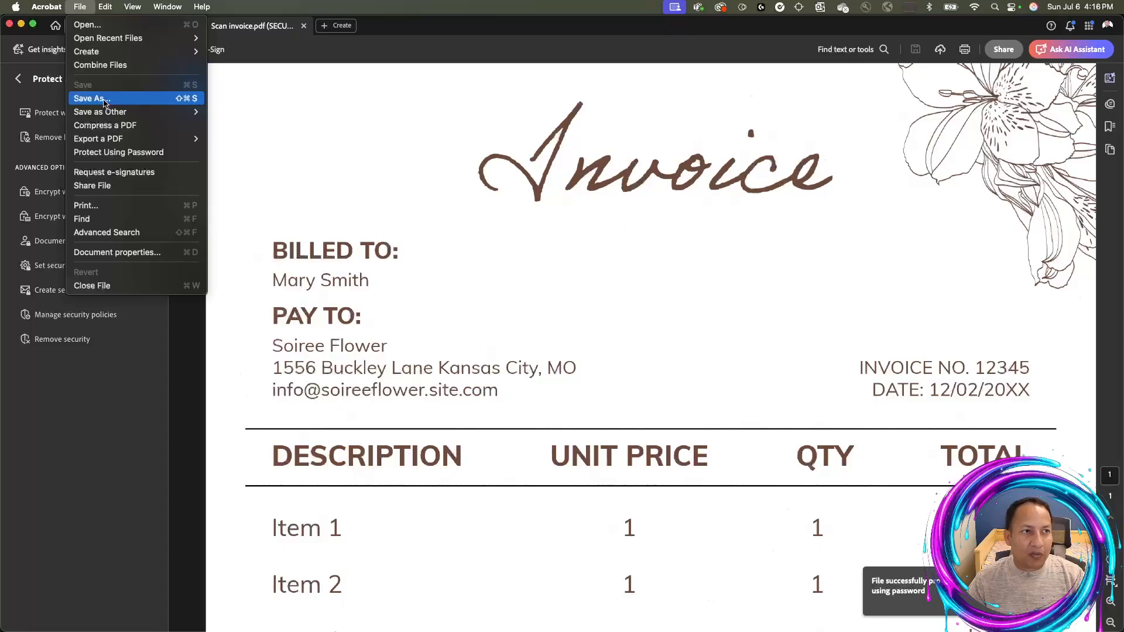
left_click(267, 28)
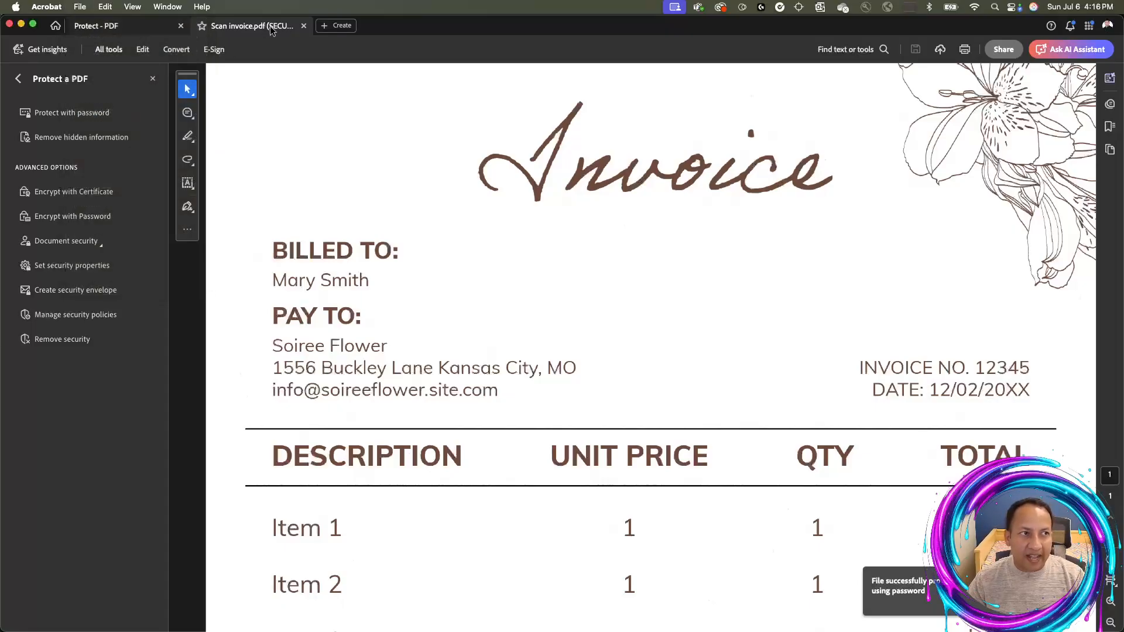
left_click(304, 27)
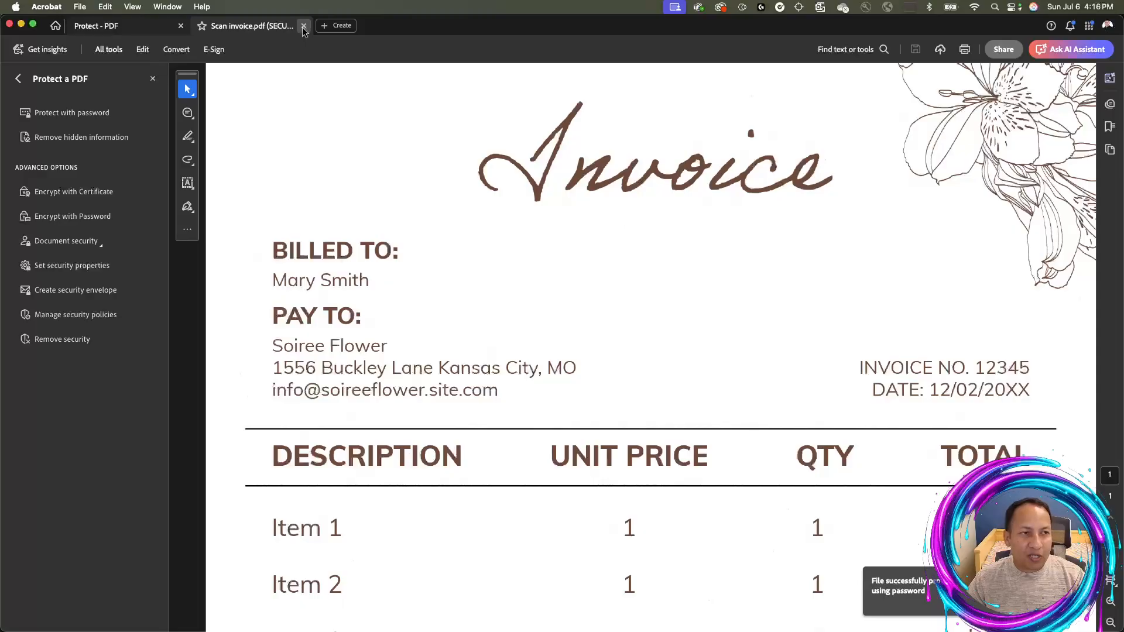
left_click(304, 26)
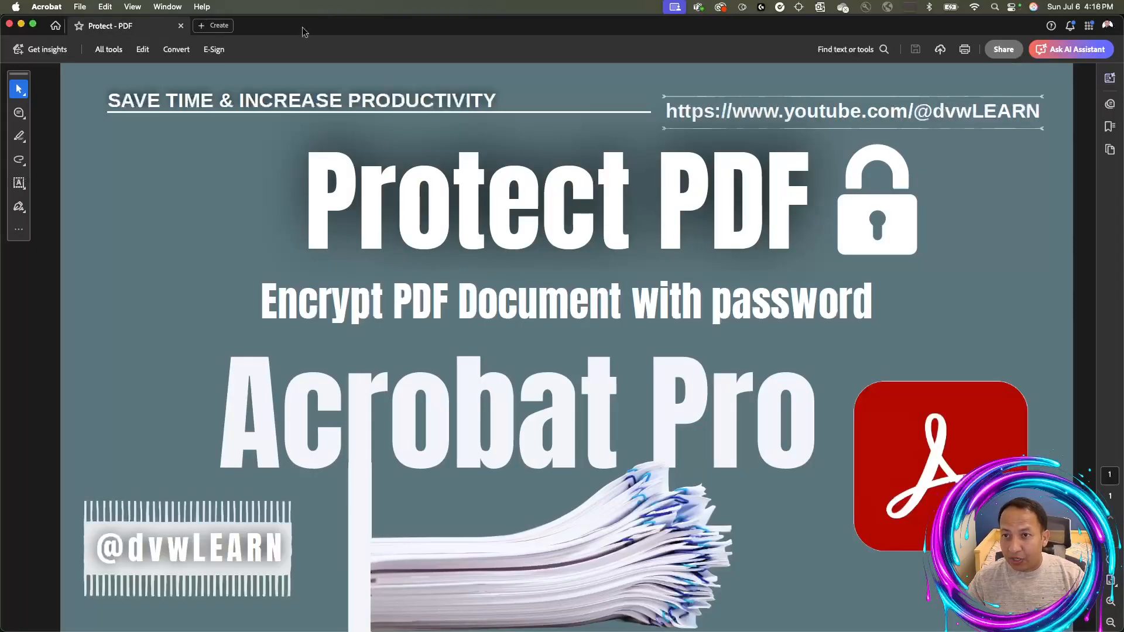
Close the Protect - PDF tab and reopen Scan invoice.pdf from Finder
left_click(179, 26)
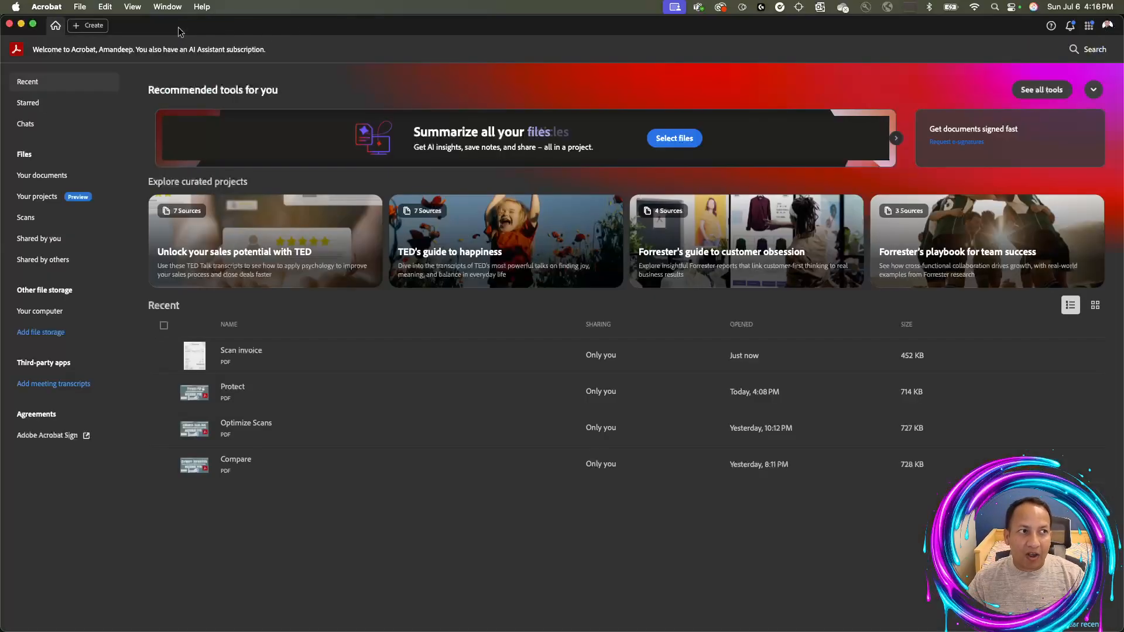
key("super+Tab")
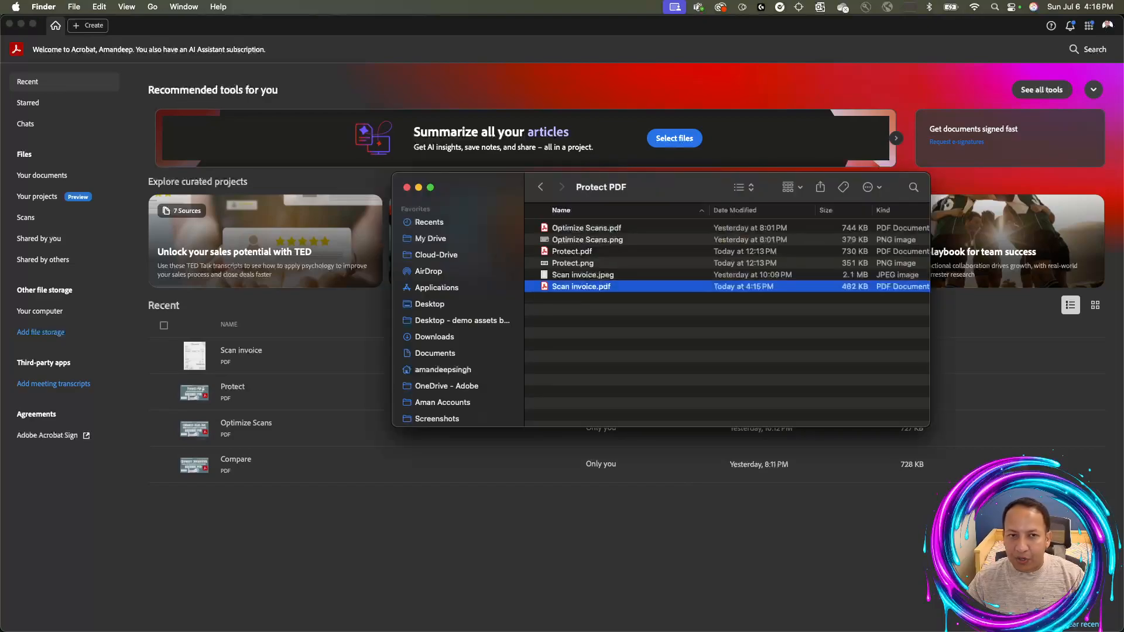
double_click(596, 286)
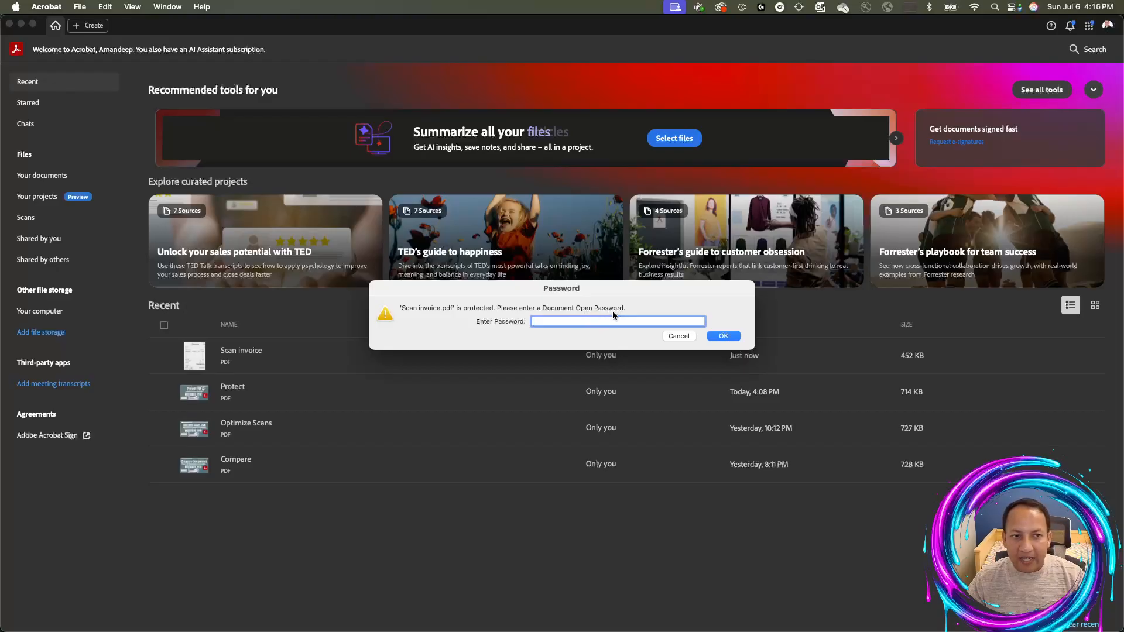
Enter the open password, dismiss the incorrect-password error, and re-enter it correctly
type("•••••••••••")
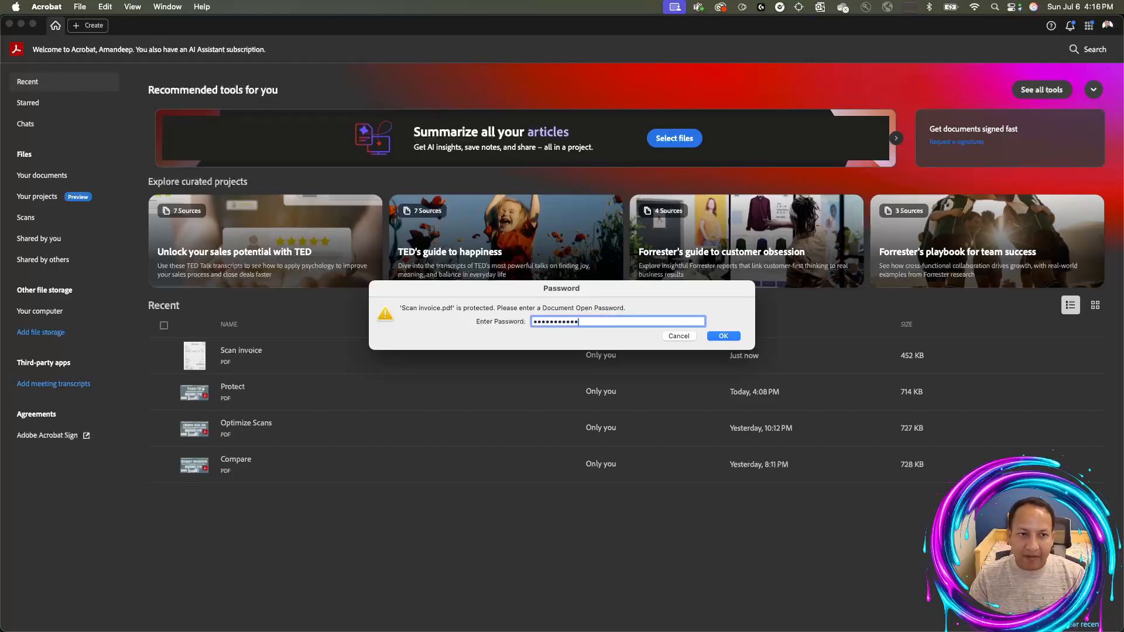
key("Return")
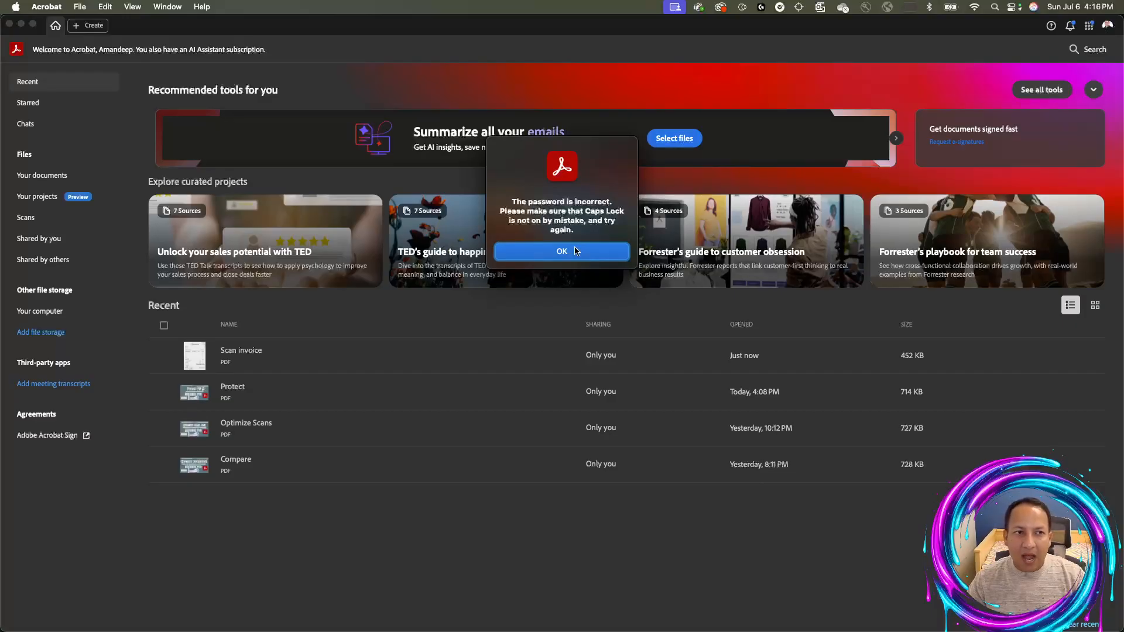
left_click(576, 251)
type("••••••••")
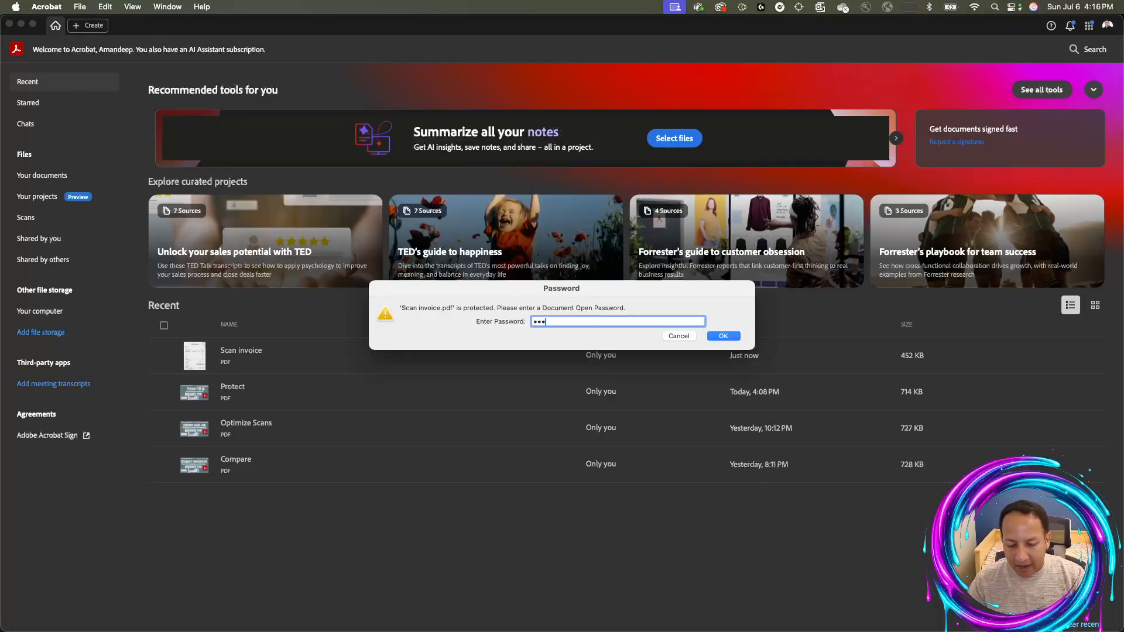
type("••")
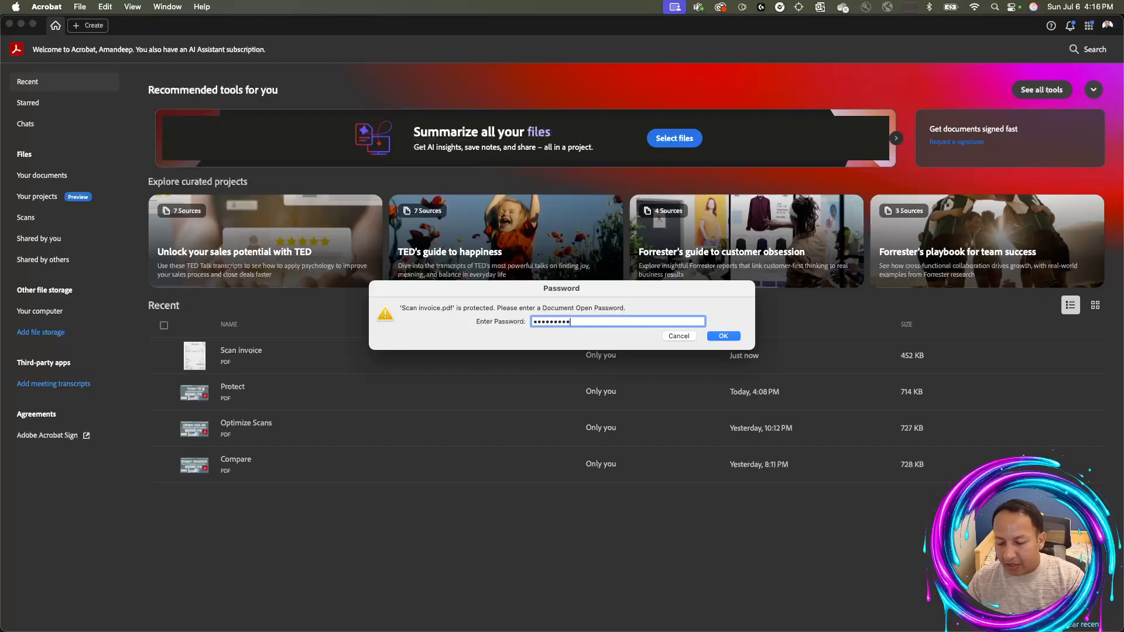
left_click(724, 338)
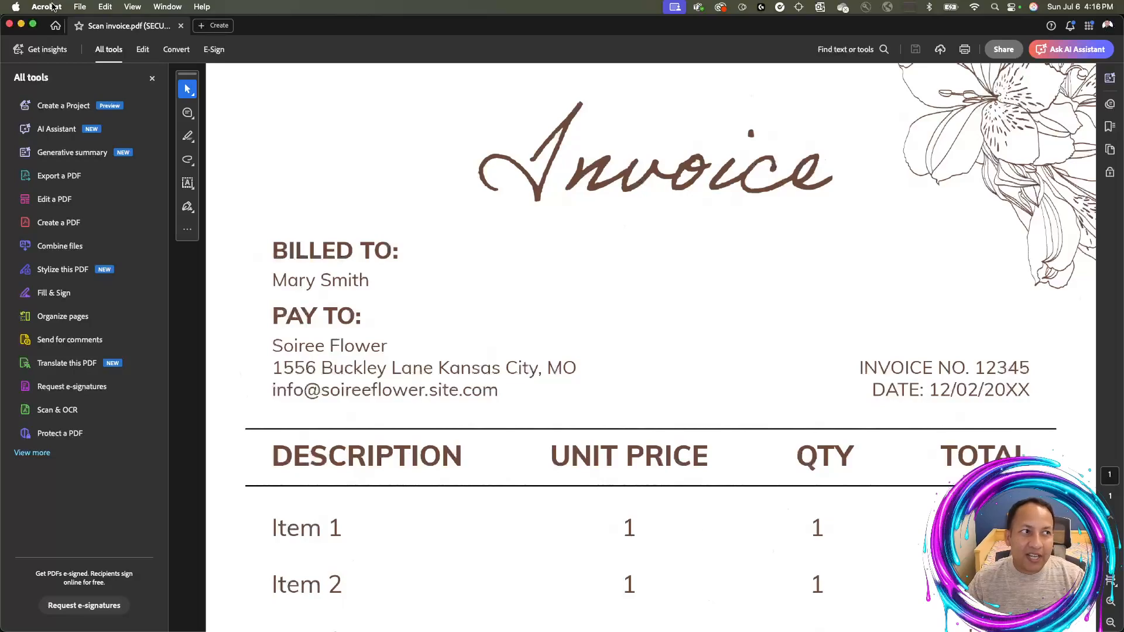
Open Protect a PDF and its Protect with password settings for the secured invoice
left_click(72, 434)
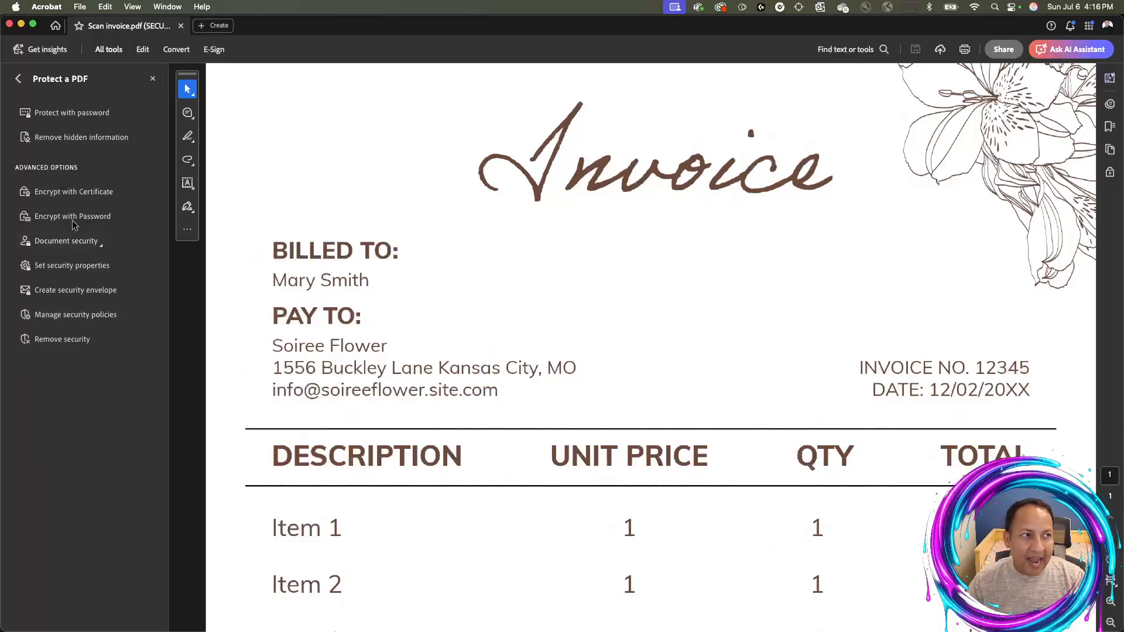
left_click(81, 120)
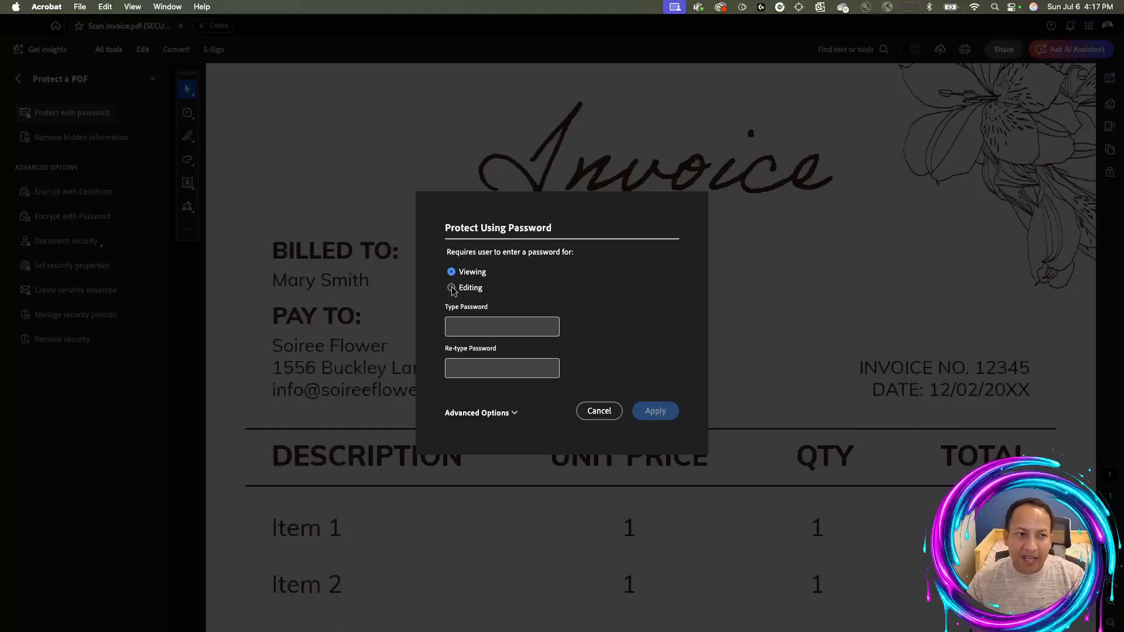
Choose Editing, enter and confirm the editing password, and apply it
left_click(451, 288)
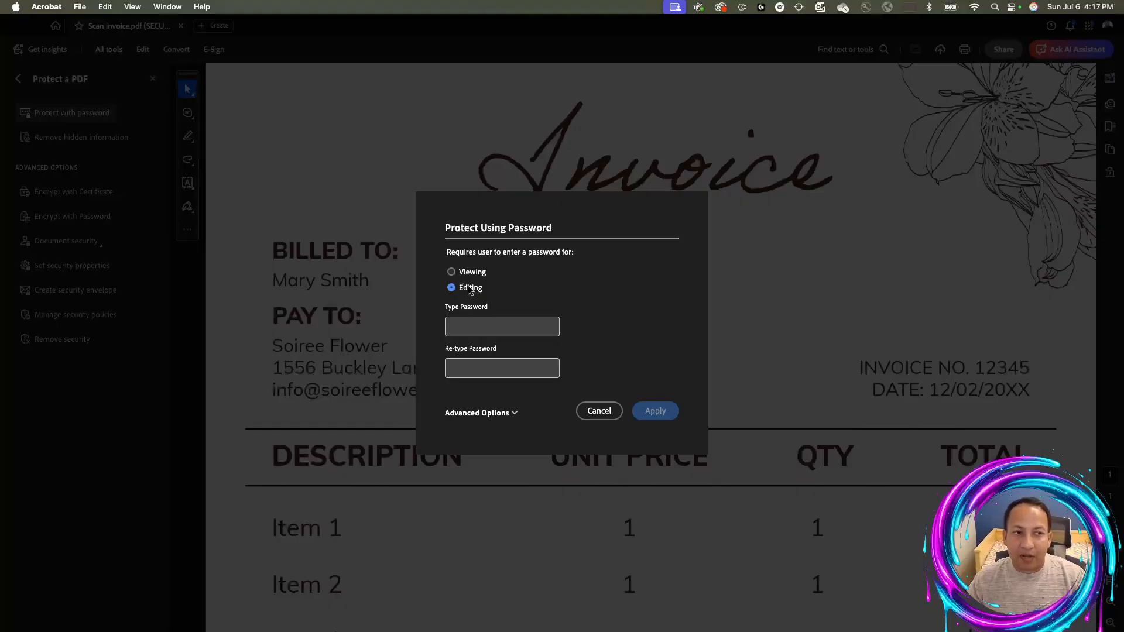
left_click(469, 326)
type("••••••")
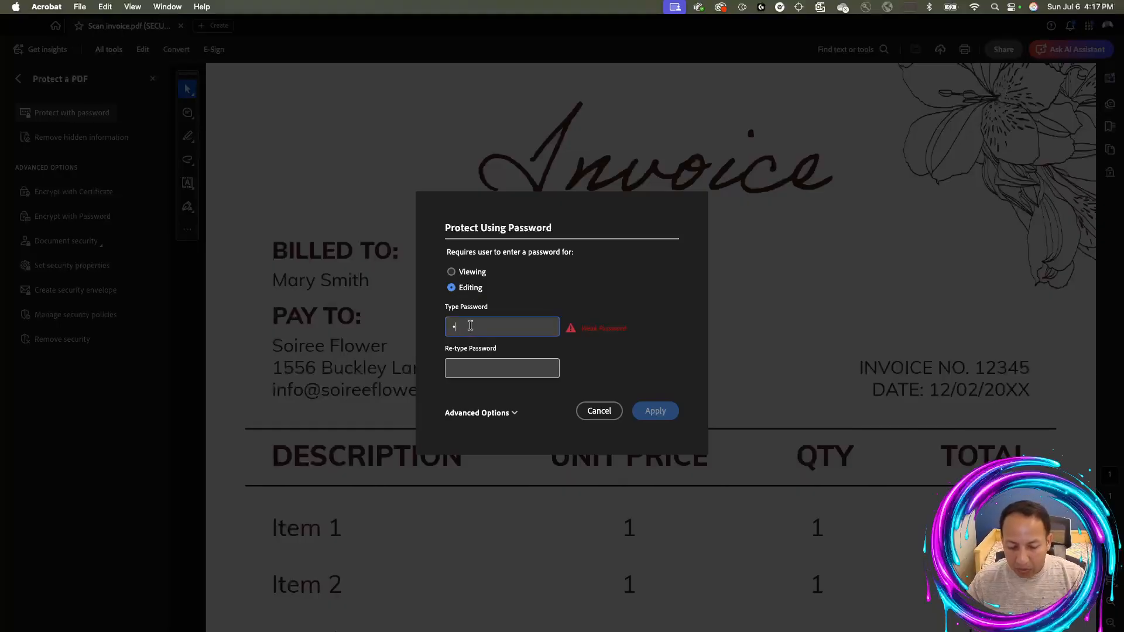
type("••••")
left_click(463, 368)
type("••••••••••")
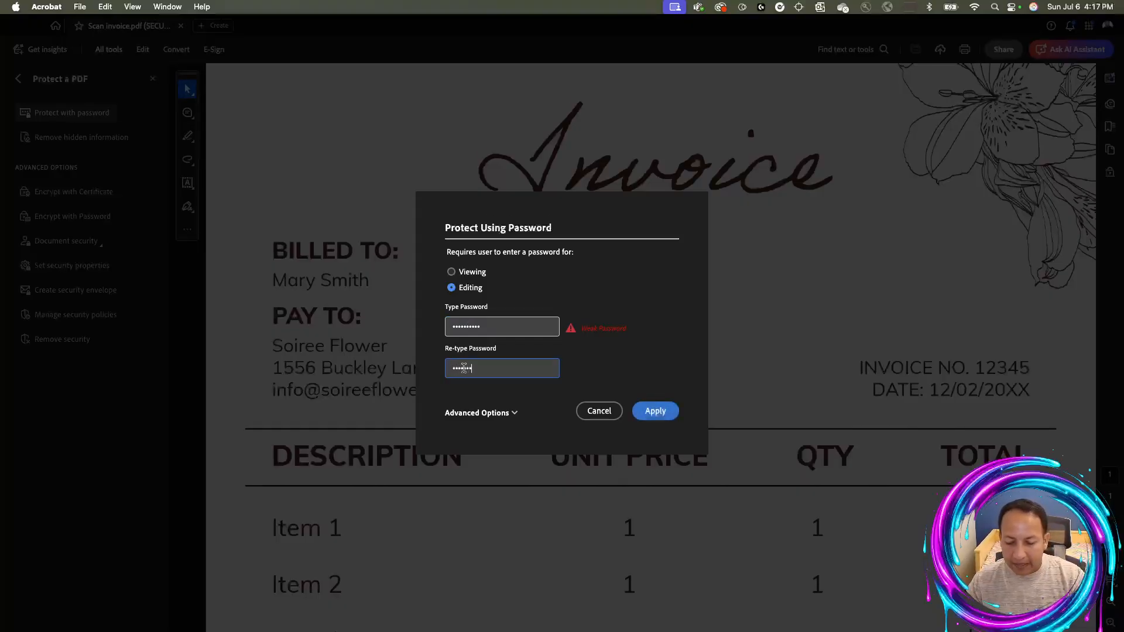
left_click(659, 411)
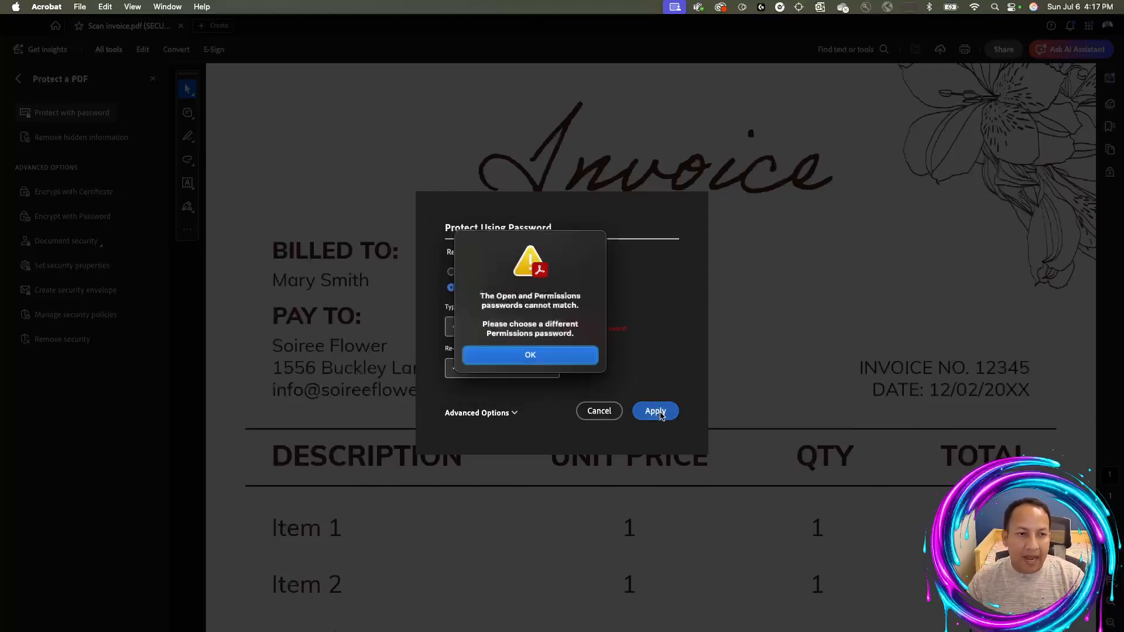
Dismiss the passwords-cannot-match warning and retype the password in both fields
left_click(579, 355)
double_click(510, 323)
type("•••••••")
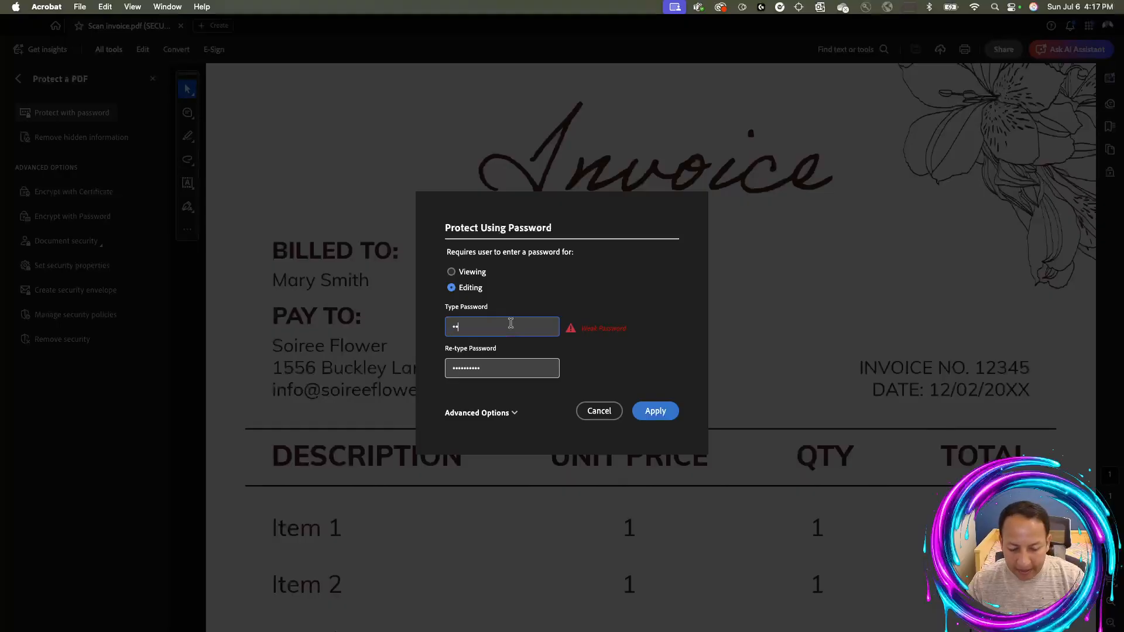
type("•••")
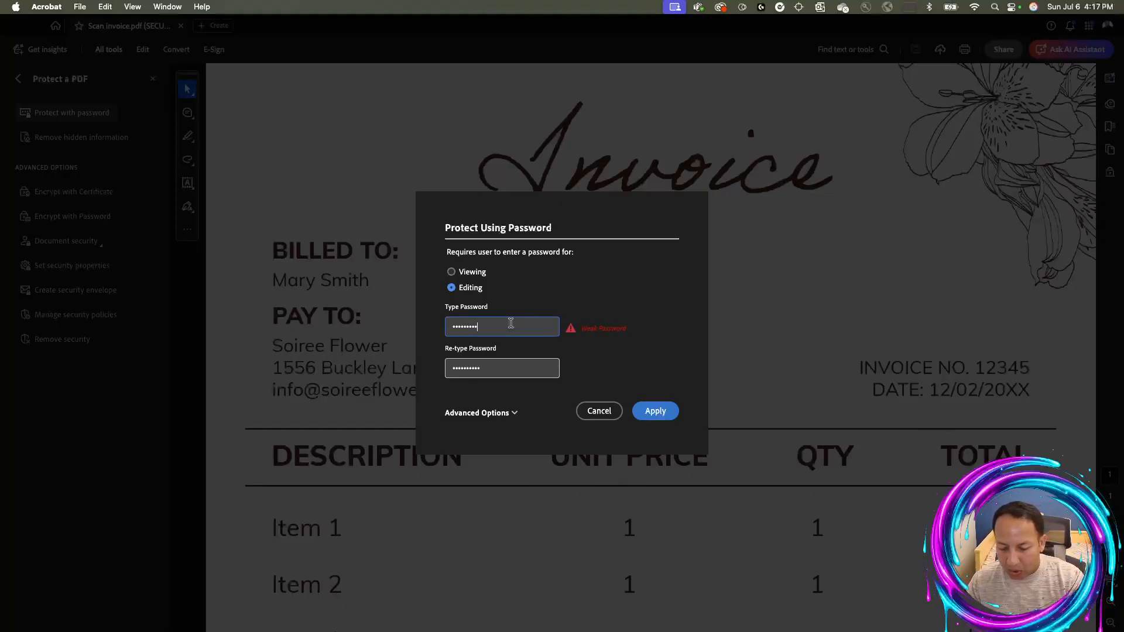
left_click(488, 359)
double_click(484, 365)
type("••••••••••")
Apply again, dismiss the repeated mismatch warning, and cancel the password settings
left_click(650, 412)
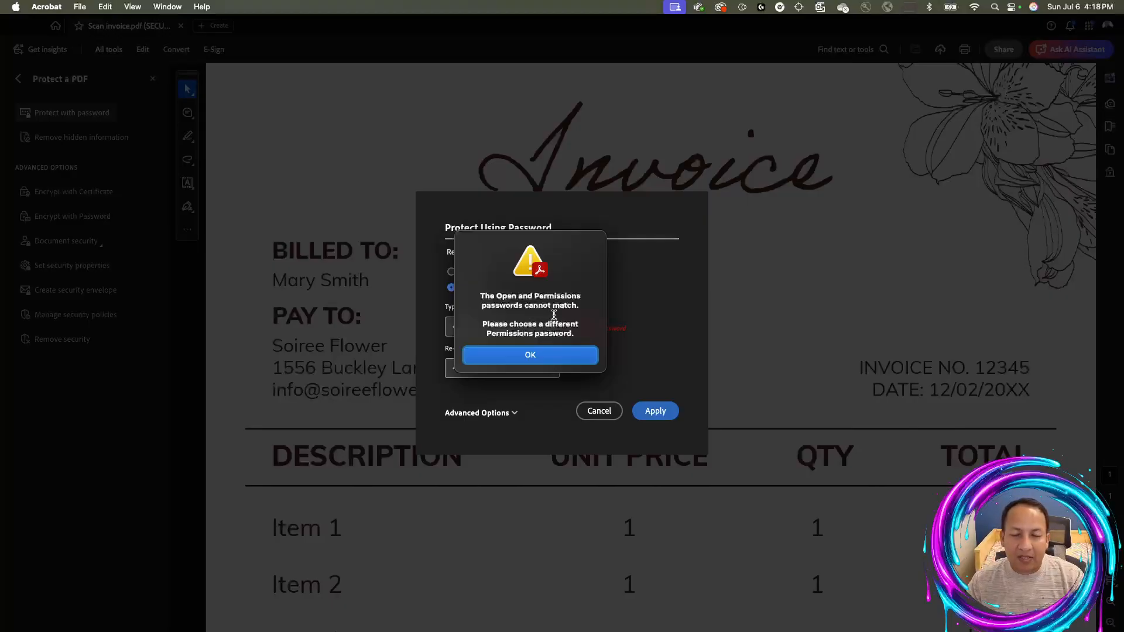
left_click(557, 355)
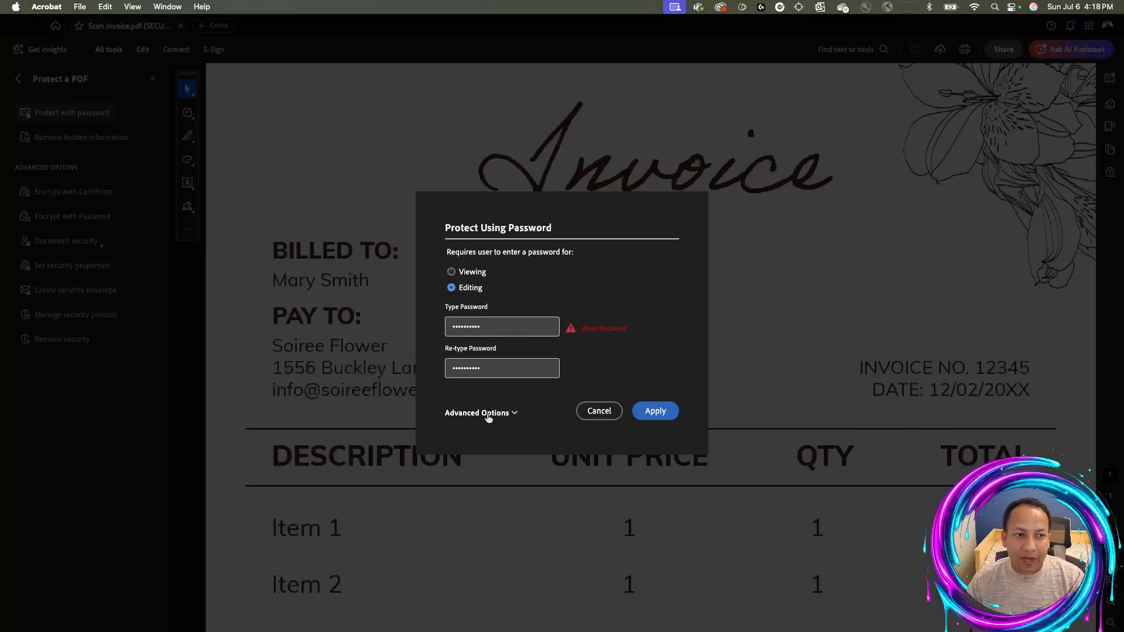
left_click(596, 413)
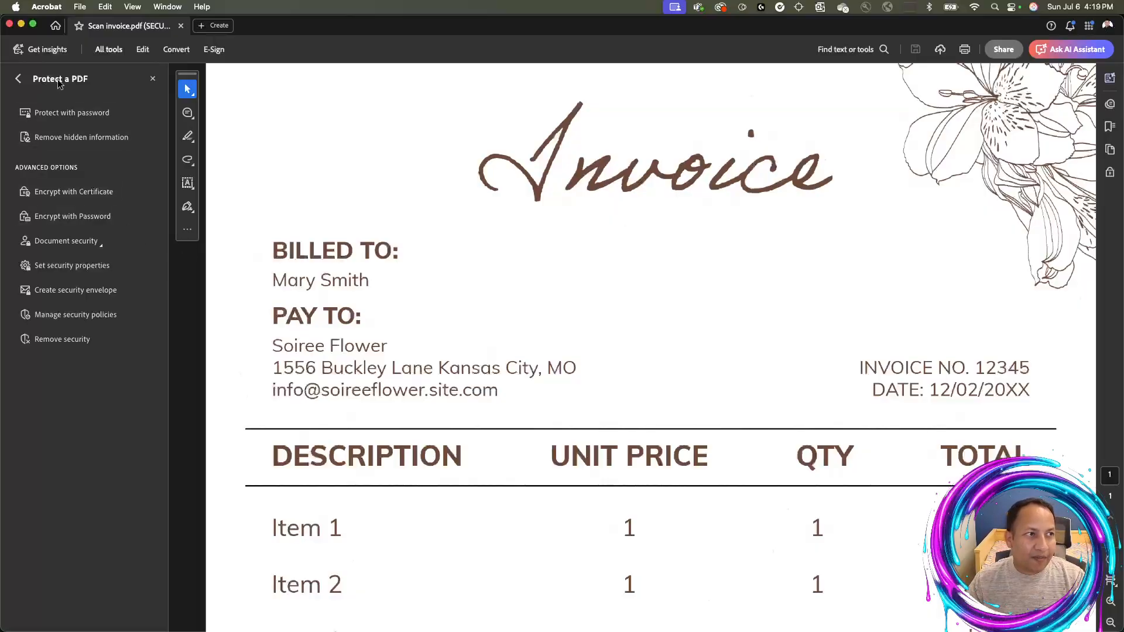
Close the Protect a PDF panel and show the All tools list
left_click(153, 79)
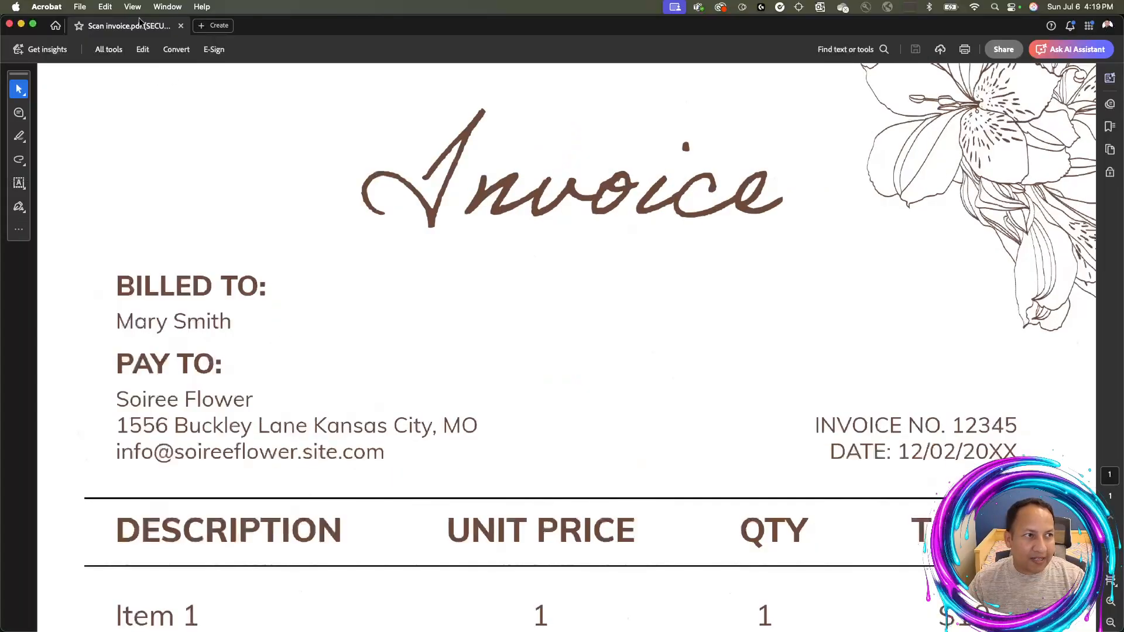
left_click(108, 49)
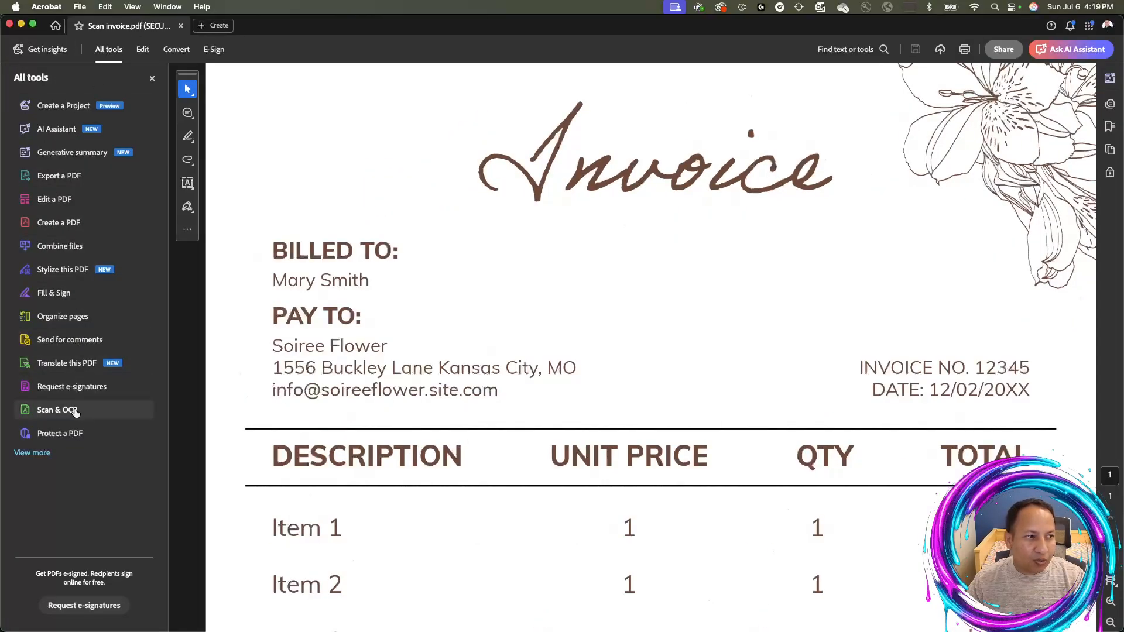
Set the Security Method to No Security in Security Properties and confirm the removal
left_click(75, 436)
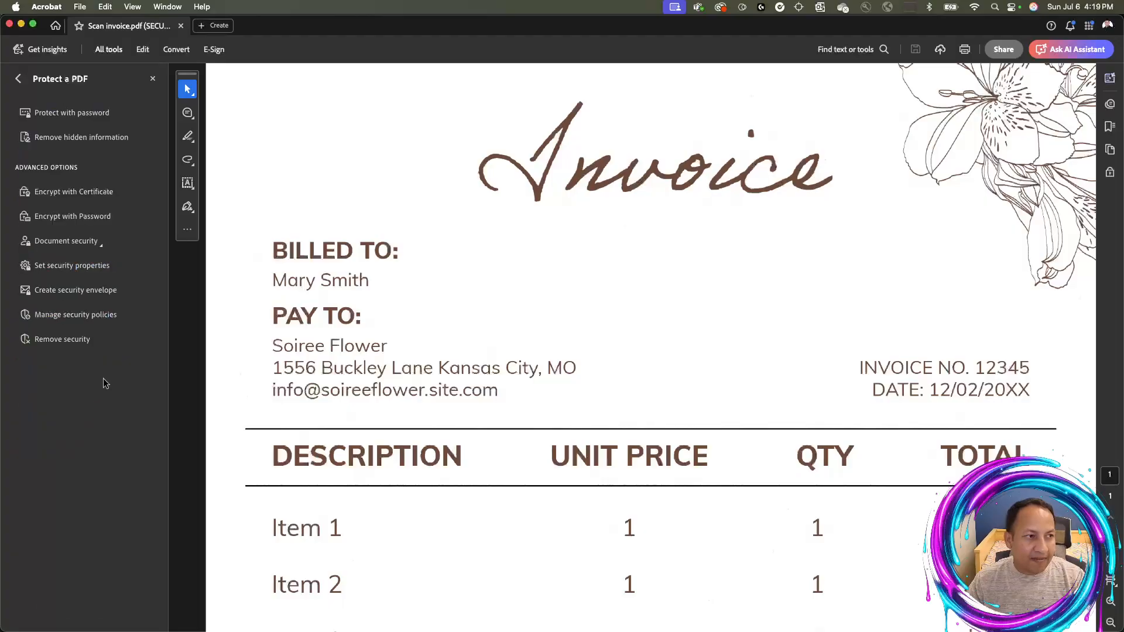
left_click(73, 266)
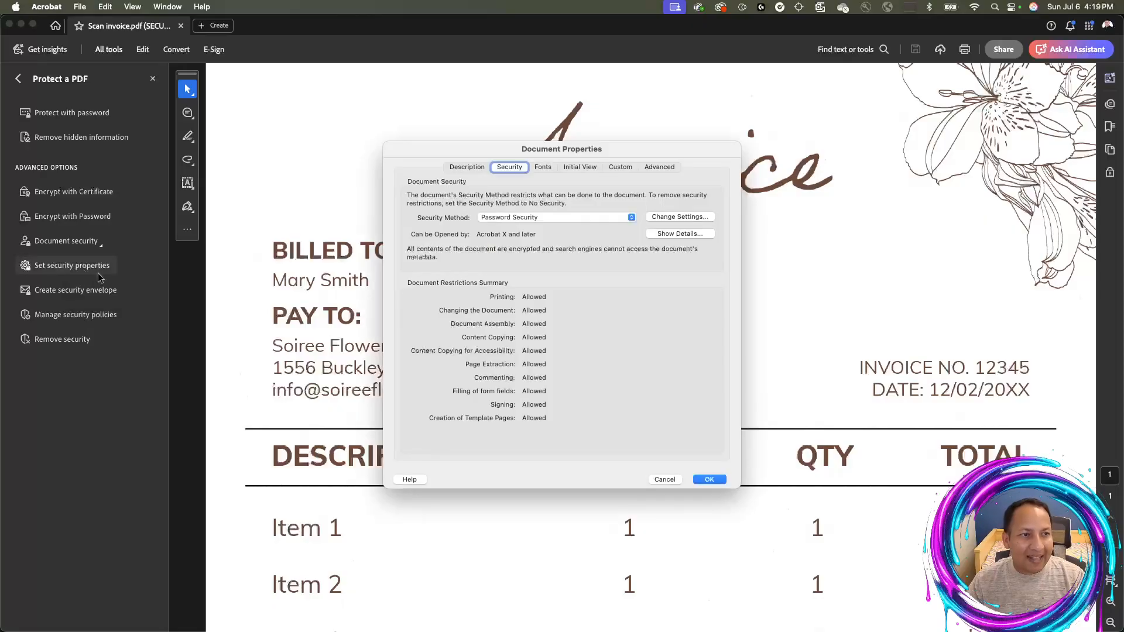
left_click(535, 218)
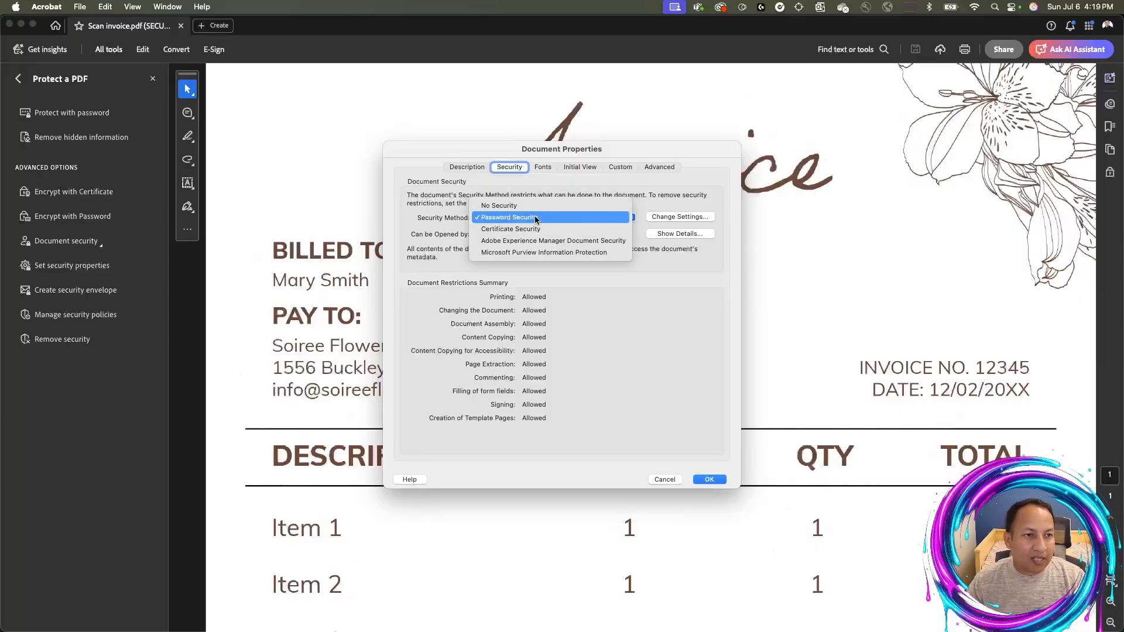
left_click(471, 219)
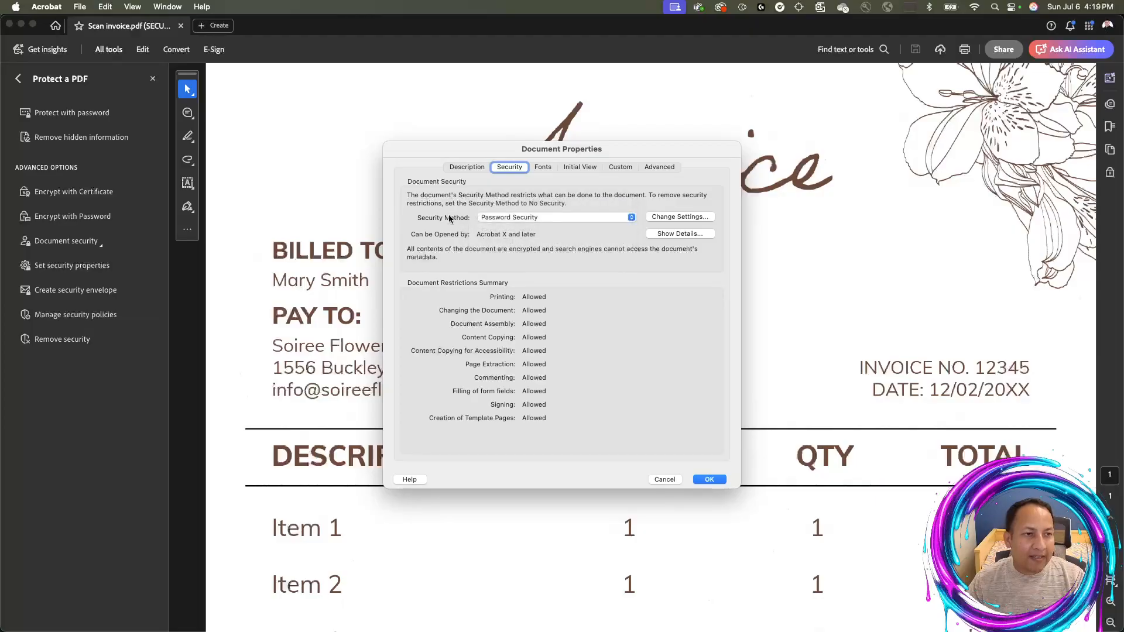
left_click(498, 221)
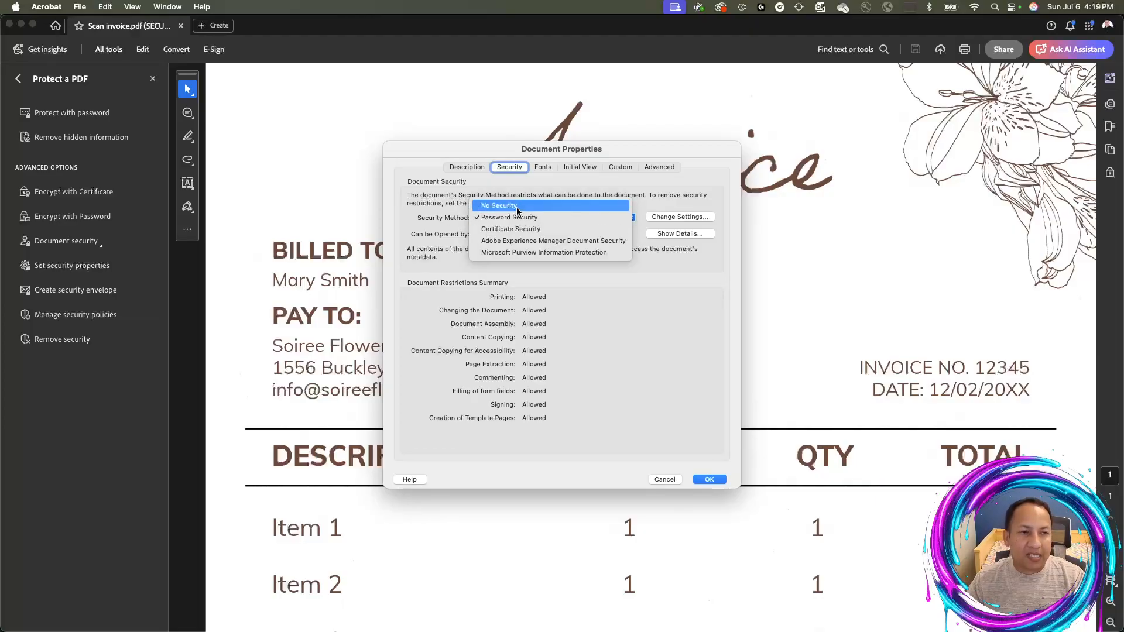
left_click(517, 207)
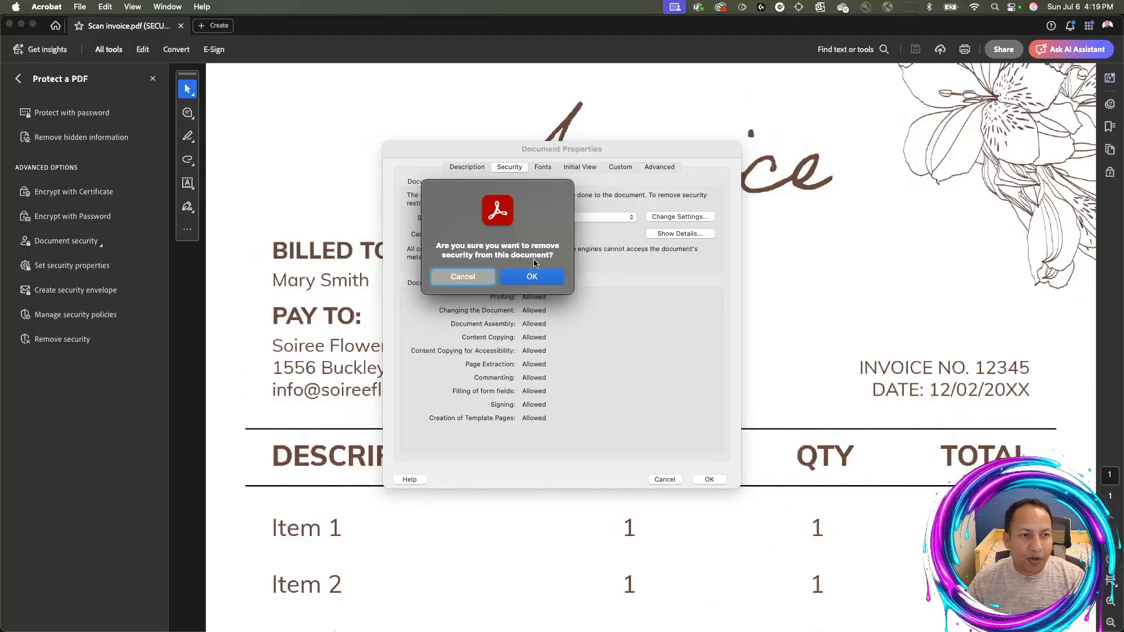
left_click(532, 277)
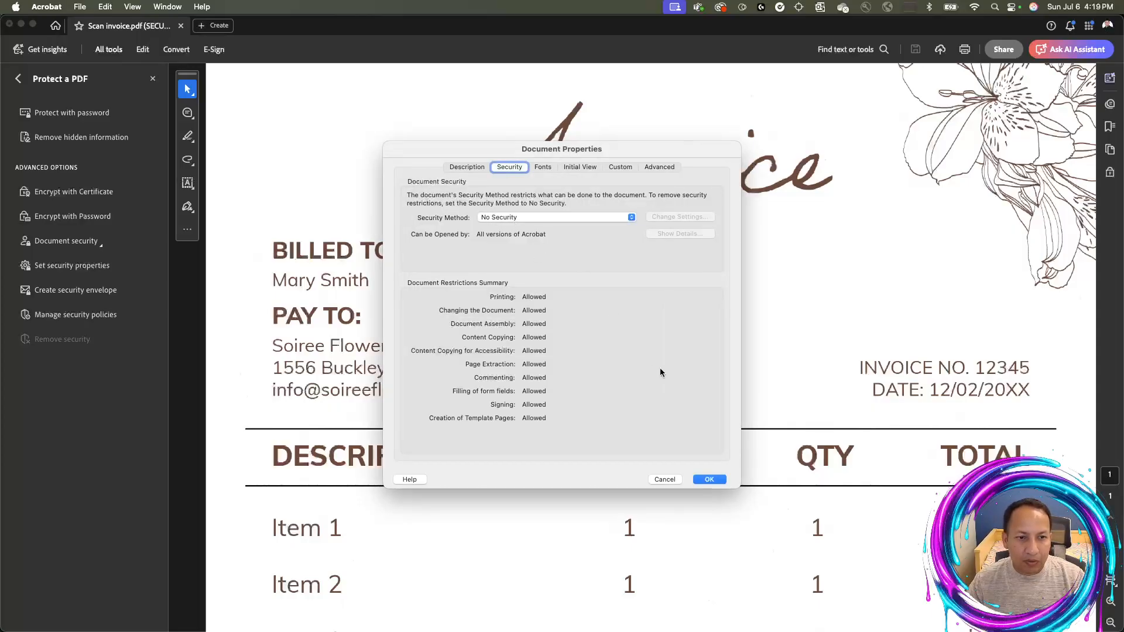
left_click(710, 478)
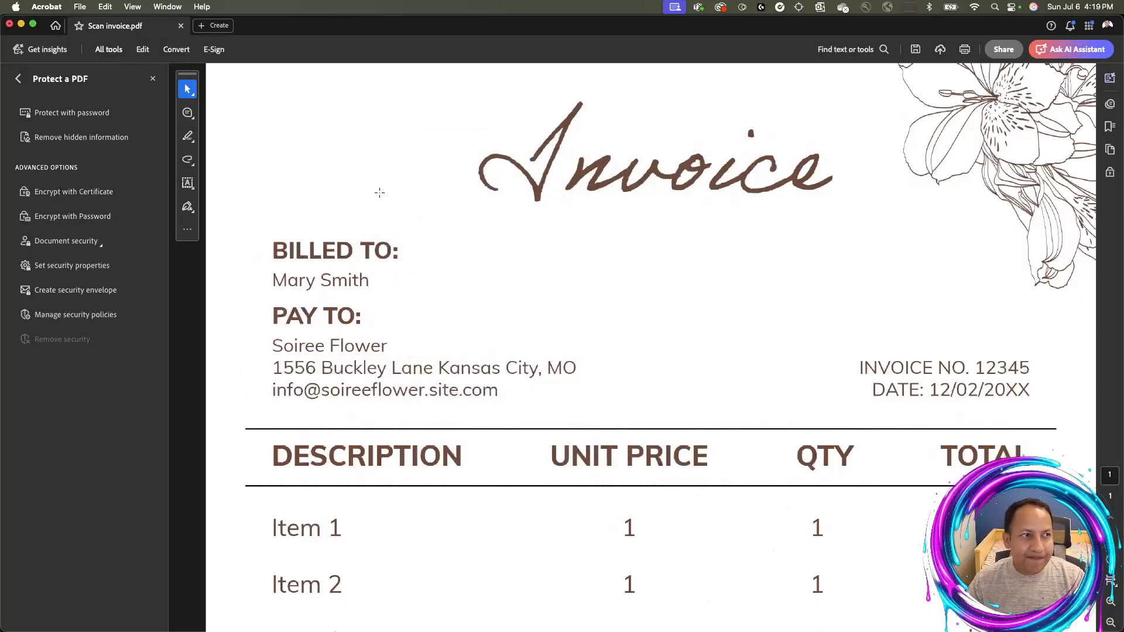
Close Scan invoice.pdf, reopen it from its Finder folder, and scroll through the page
key("super+w")
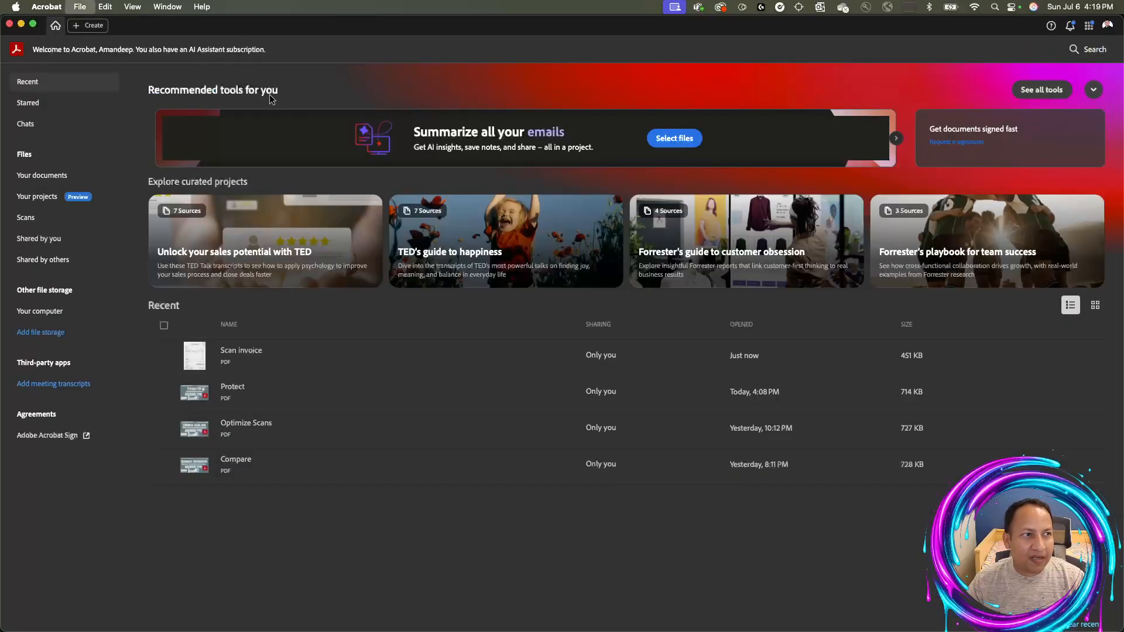
key("super+Tab")
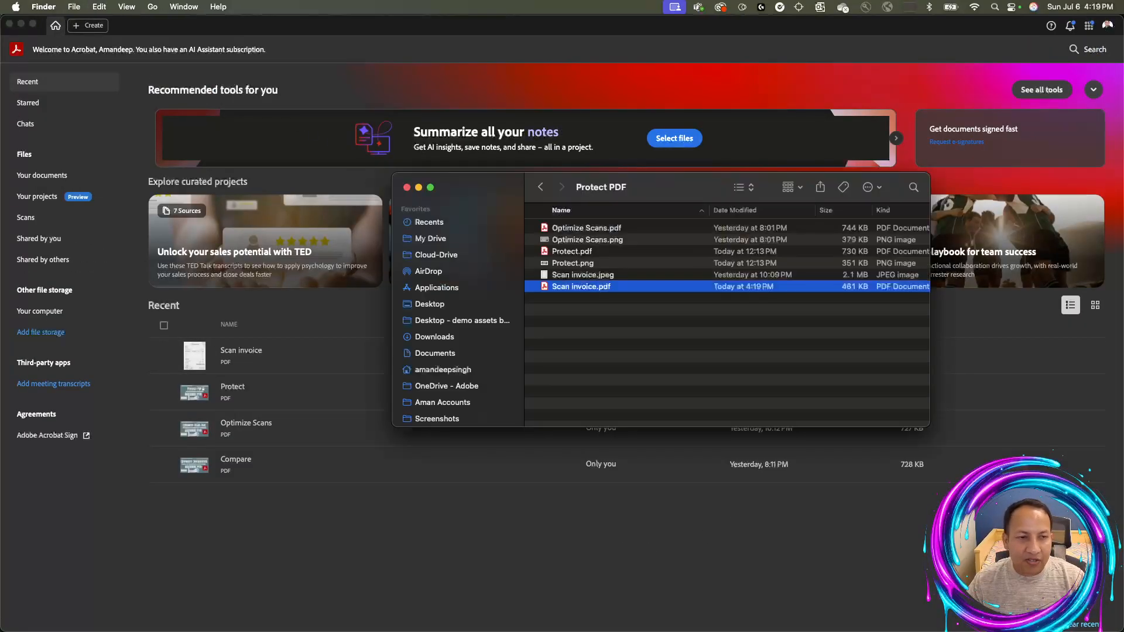
double_click(592, 287)
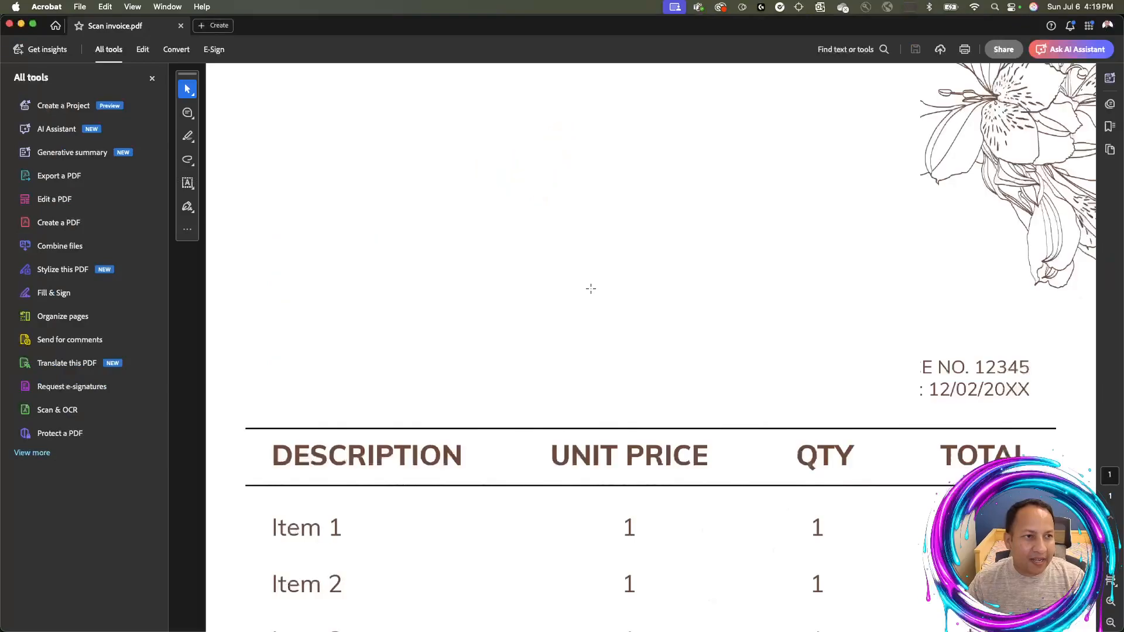
scroll(643, 364, "down", 5)
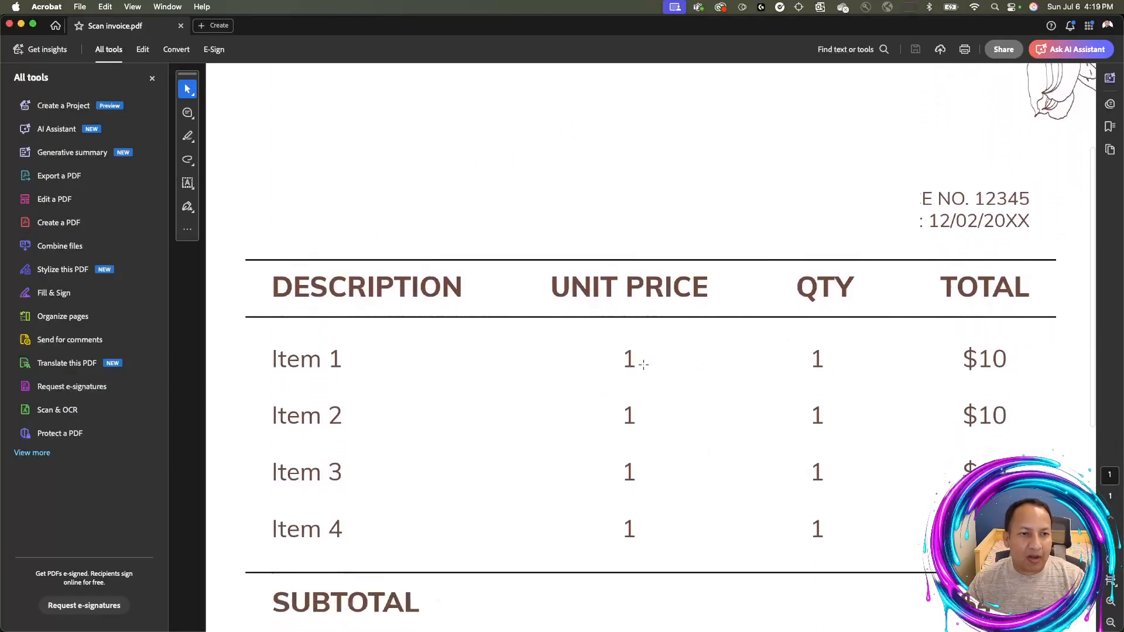
scroll(643, 364, "up", 5)
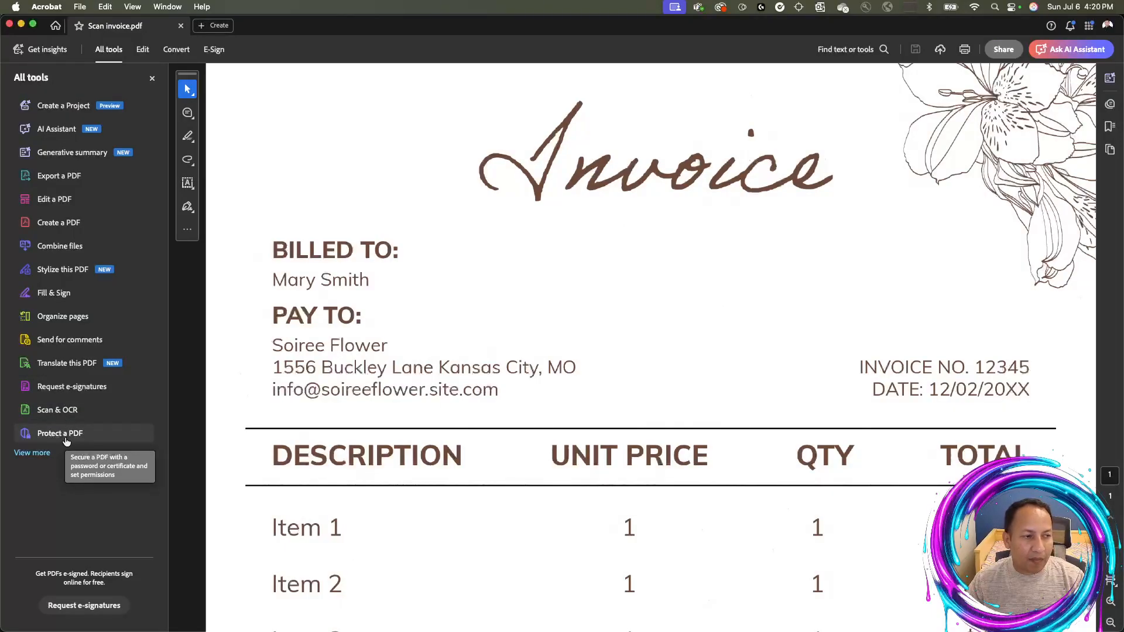
Apply an editing-only password to Scan invoice.pdf, entering and confirming it, then close the file
left_click(66, 434)
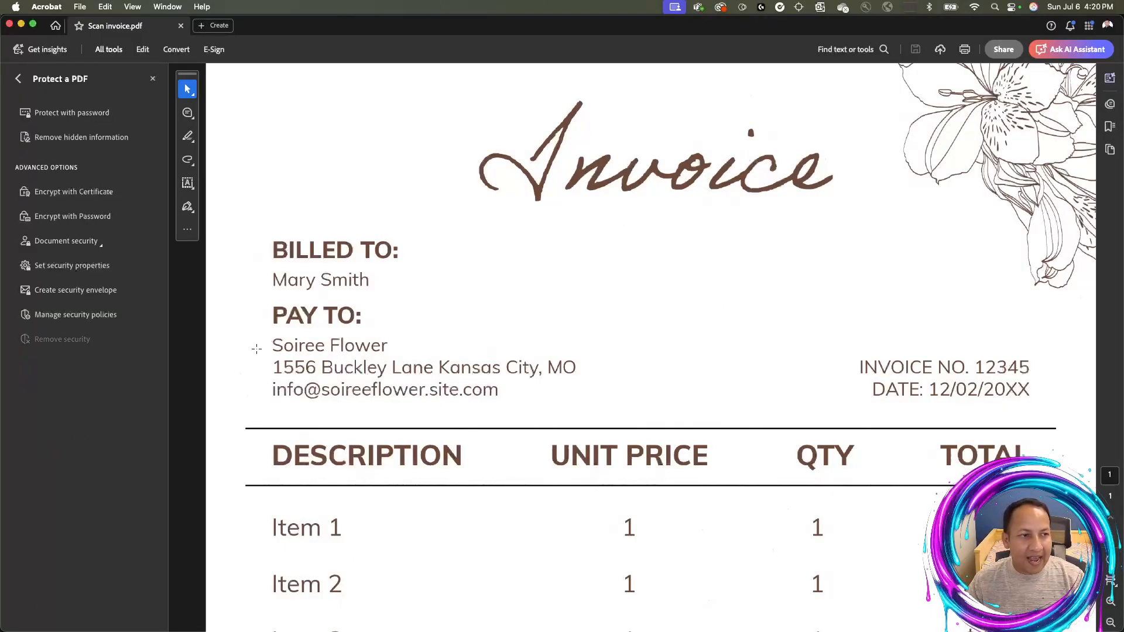
left_click(89, 115)
left_click(452, 289)
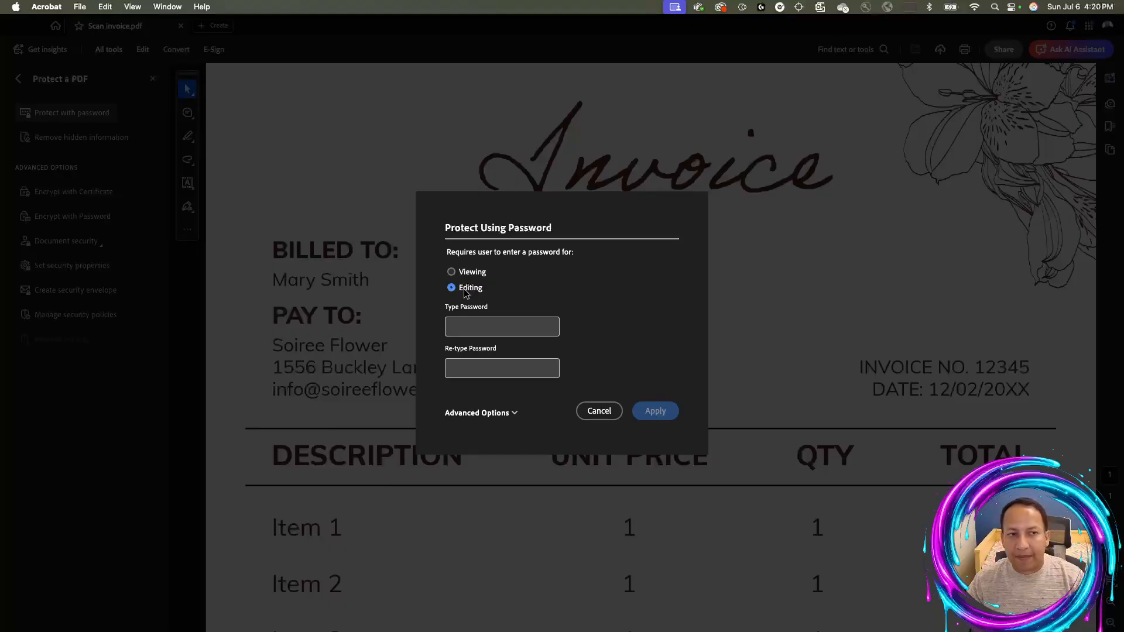
left_click(466, 326)
type("123")
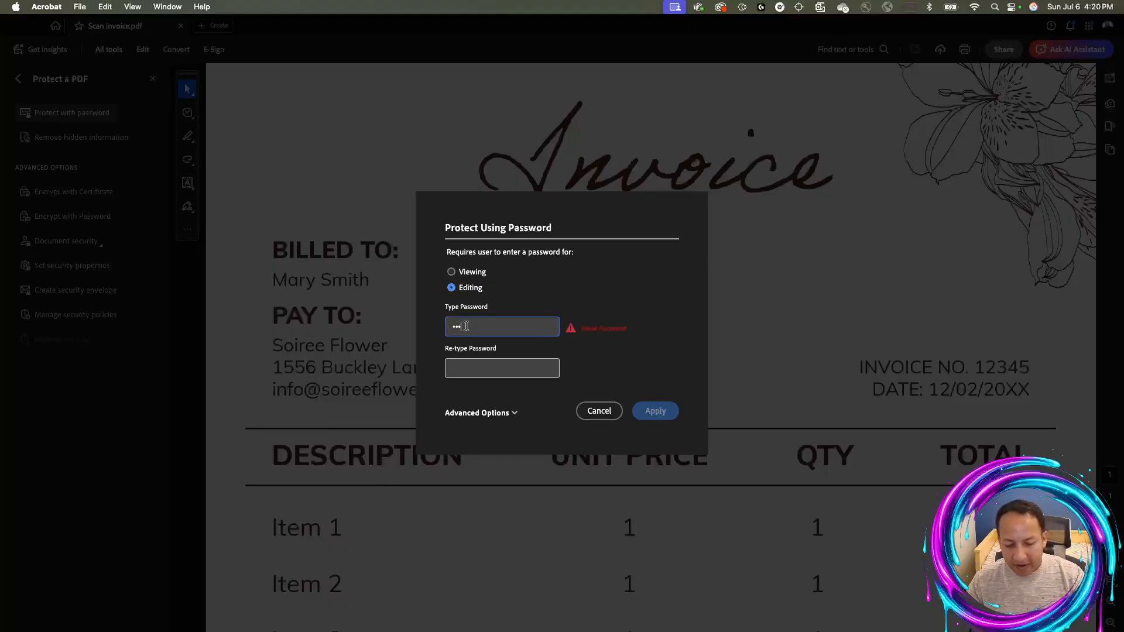
type("7890")
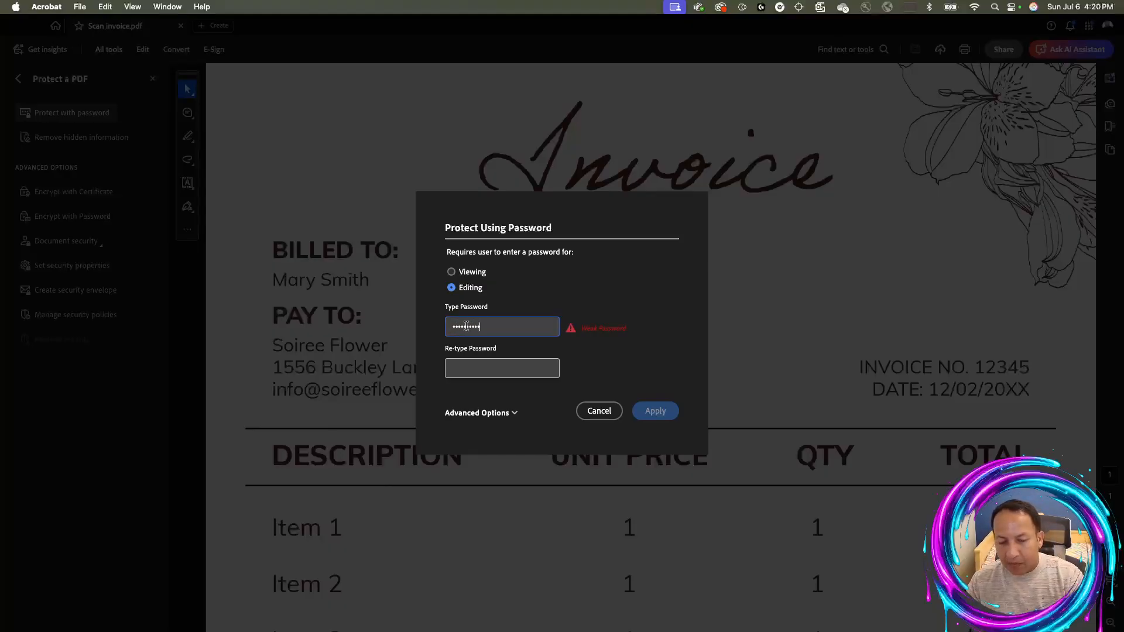
left_click(489, 375)
type("123456")
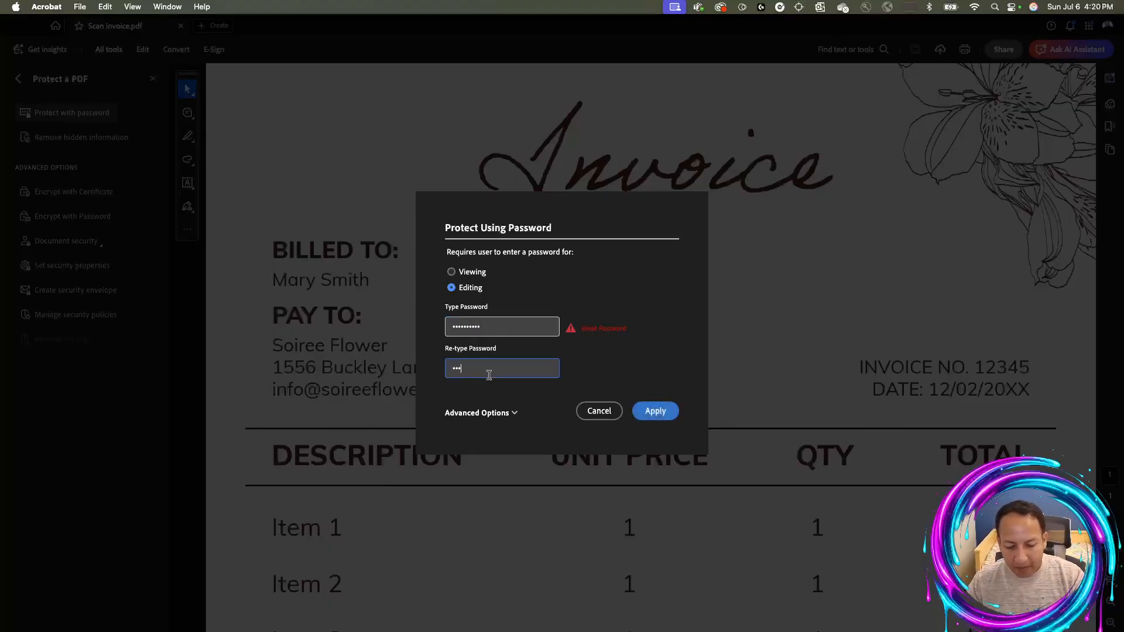
type("7890")
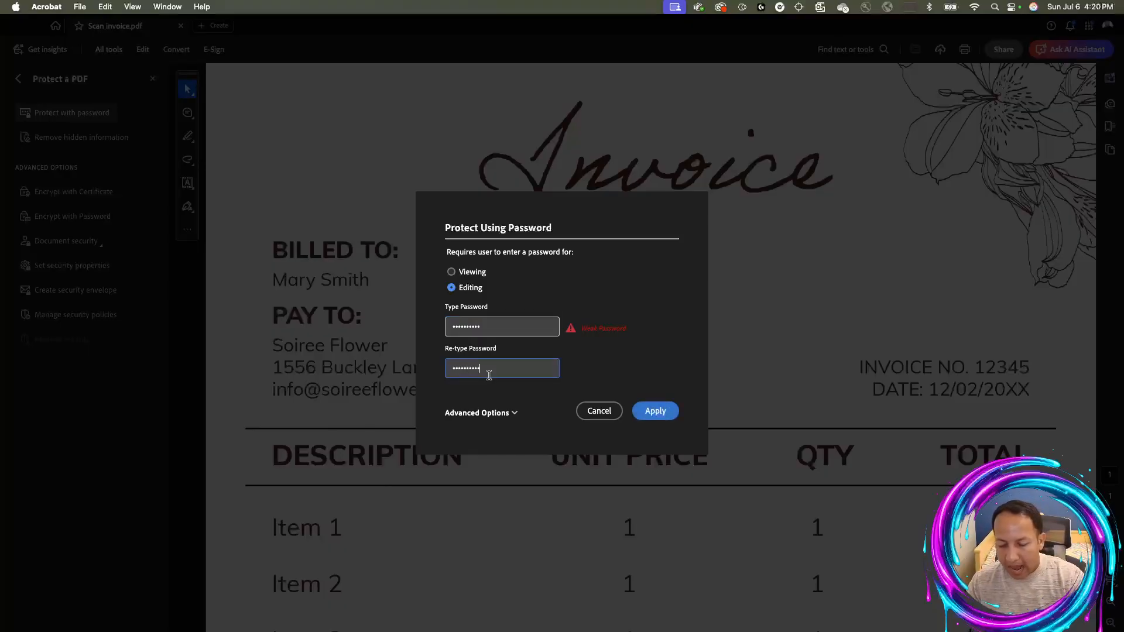
left_click(655, 411)
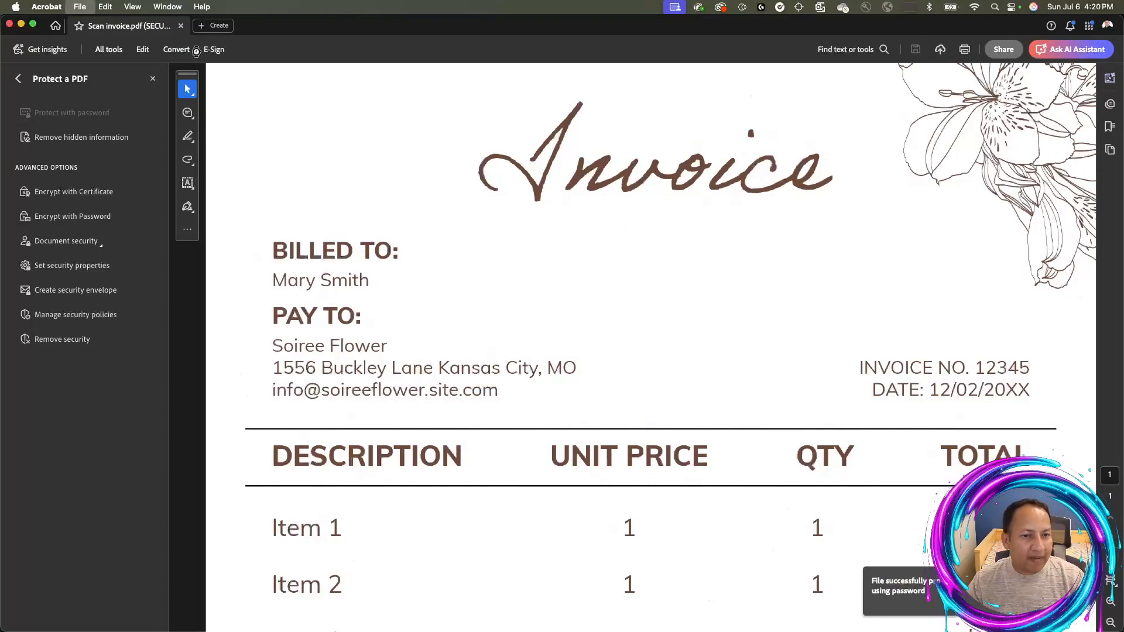
key("super+w")
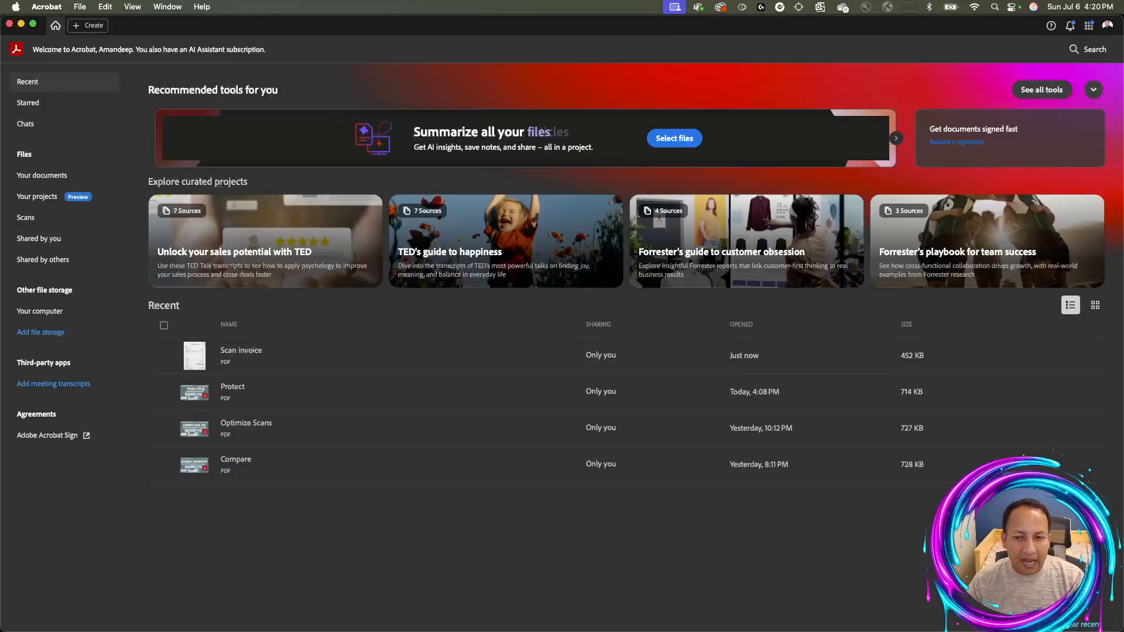
Reopen Scan invoice.pdf from Finder and hide the All tools panel so the invoice fills the window
key("super+Tab")
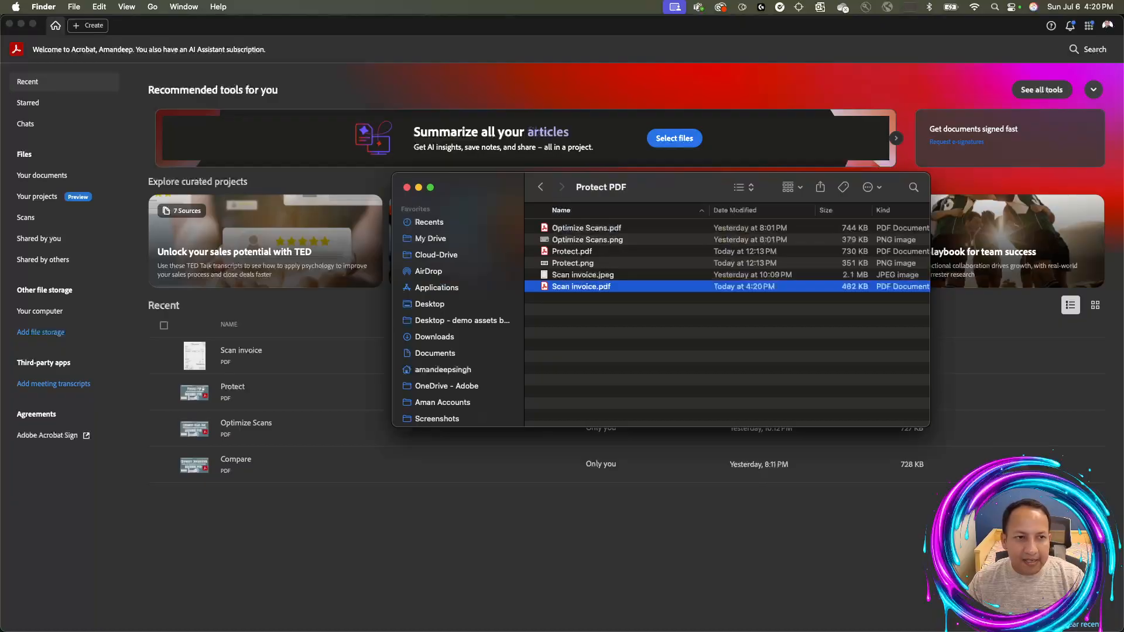
double_click(588, 287)
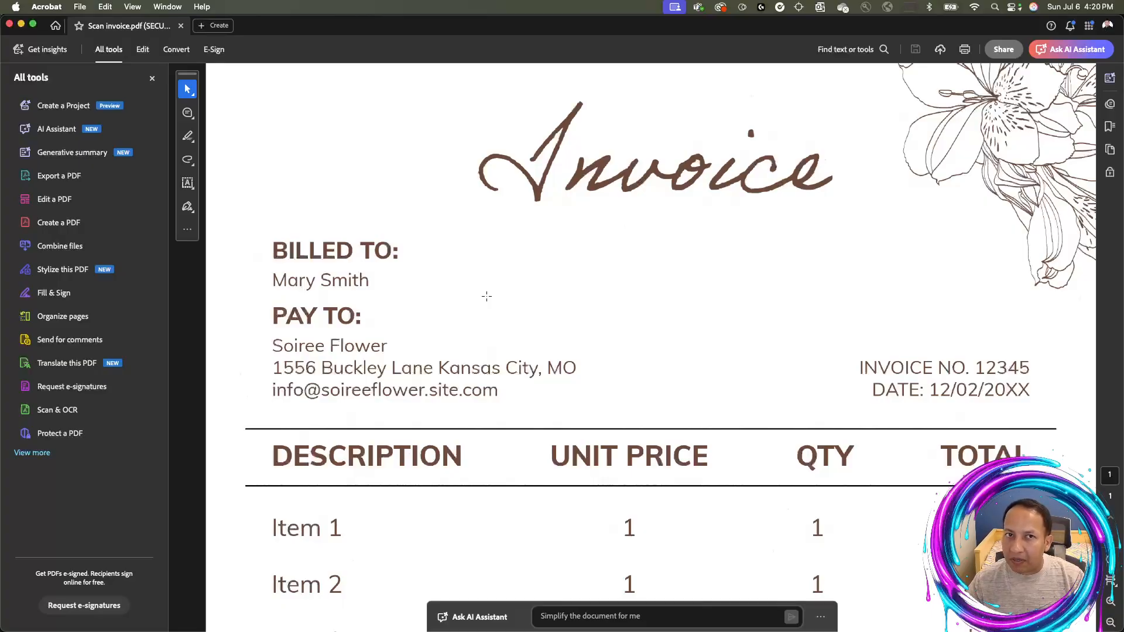
left_click(152, 78)
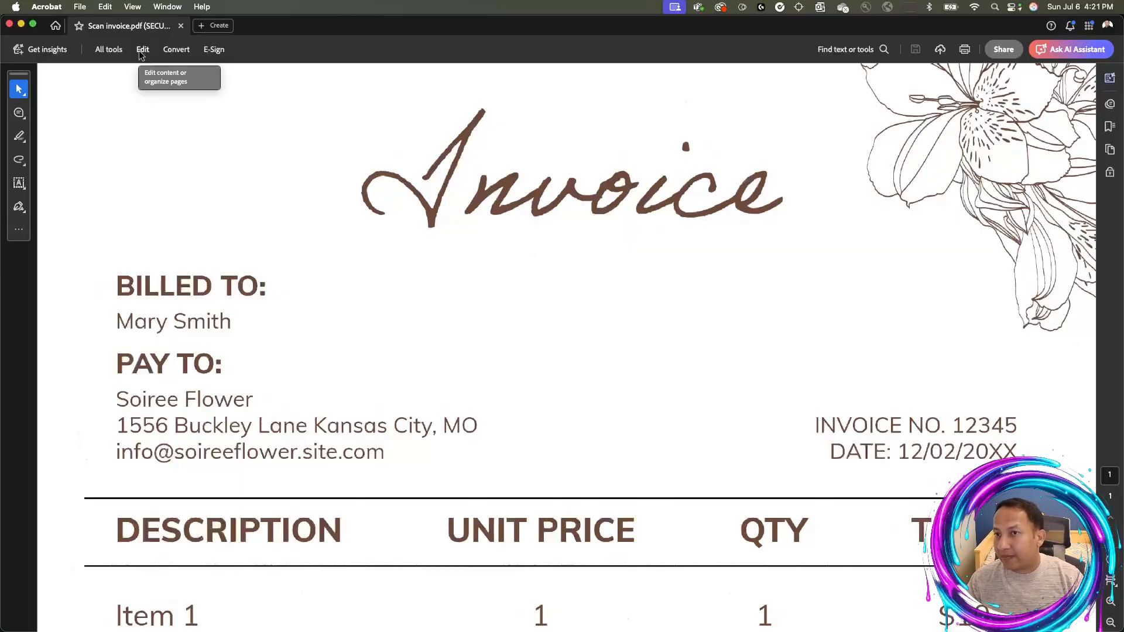
scroll(351, 271, "down", 5)
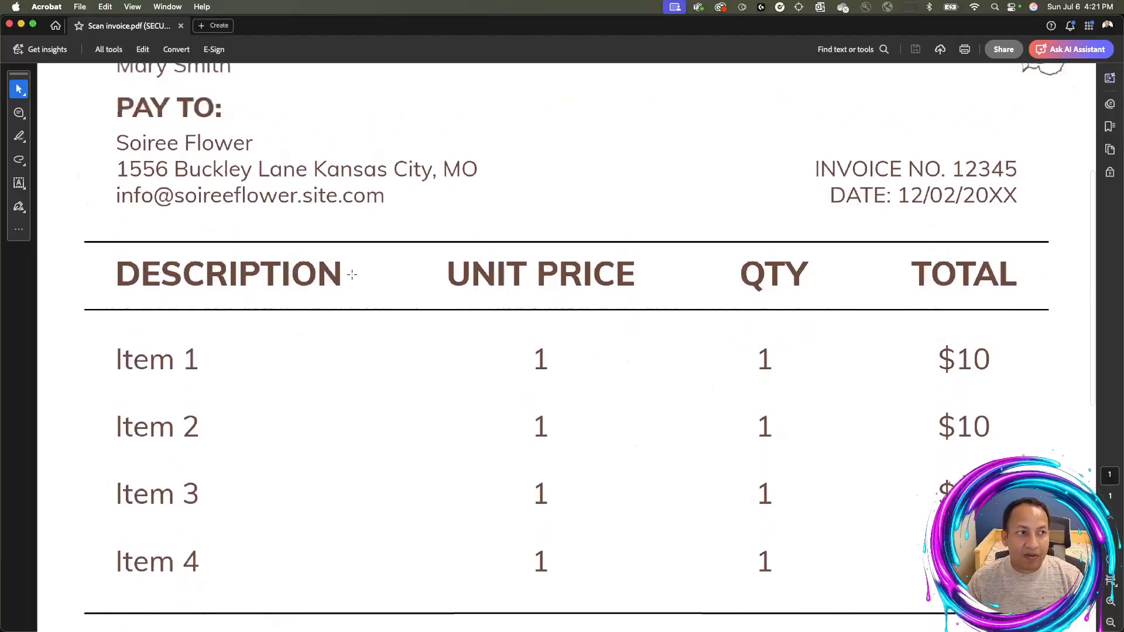
scroll(352, 274, "up", 5)
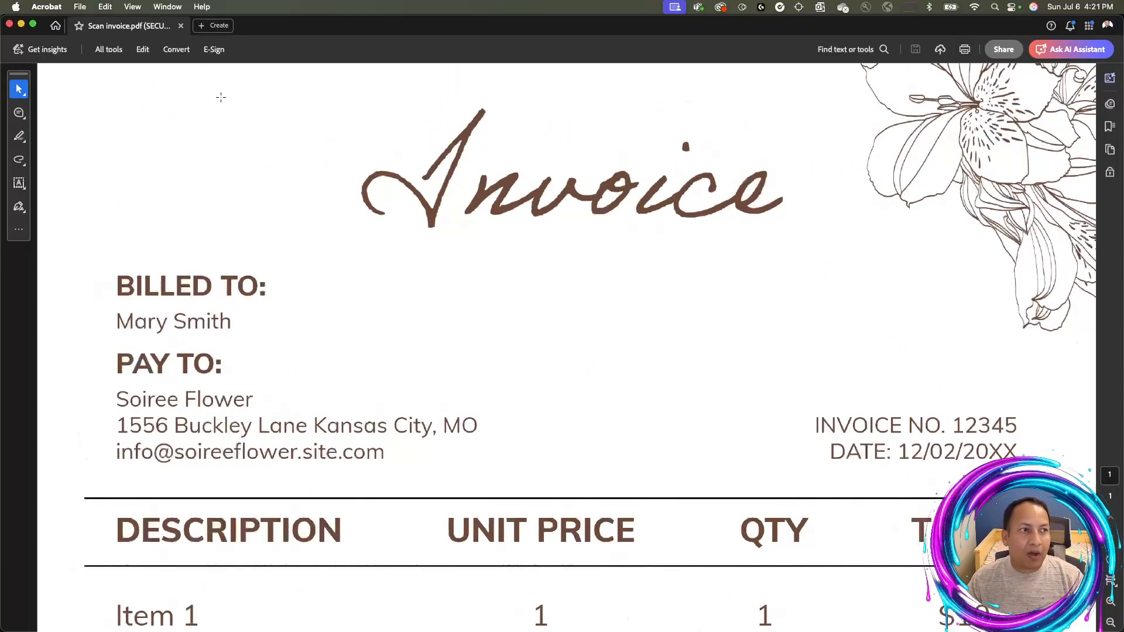
Start editing the invoice and enter the permissions password to unlock it
left_click(141, 51)
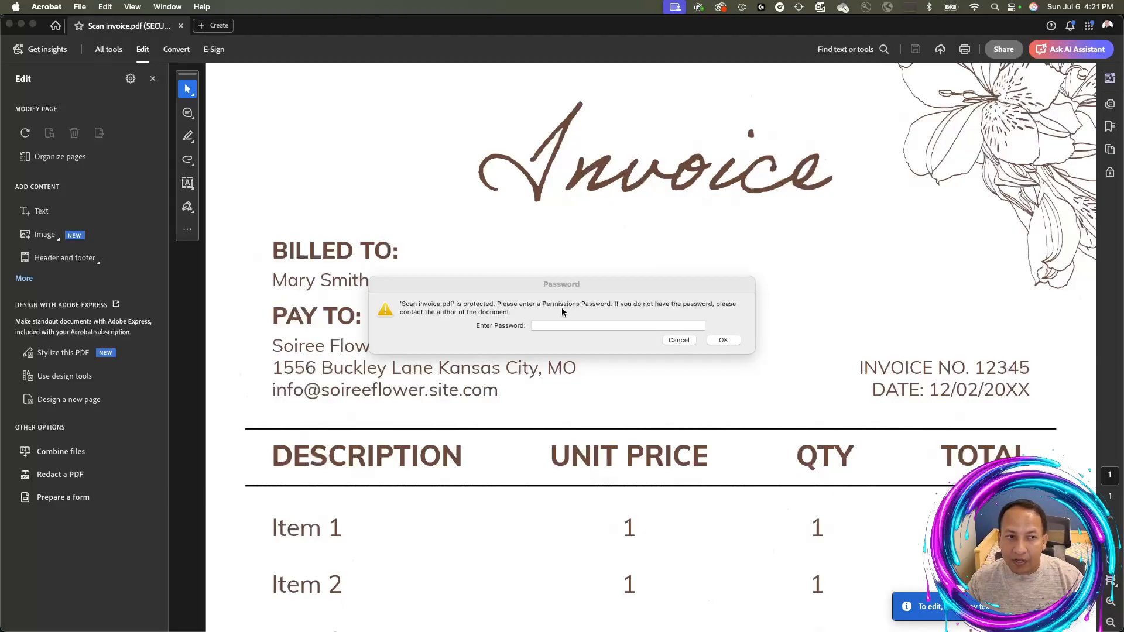
left_click(565, 326)
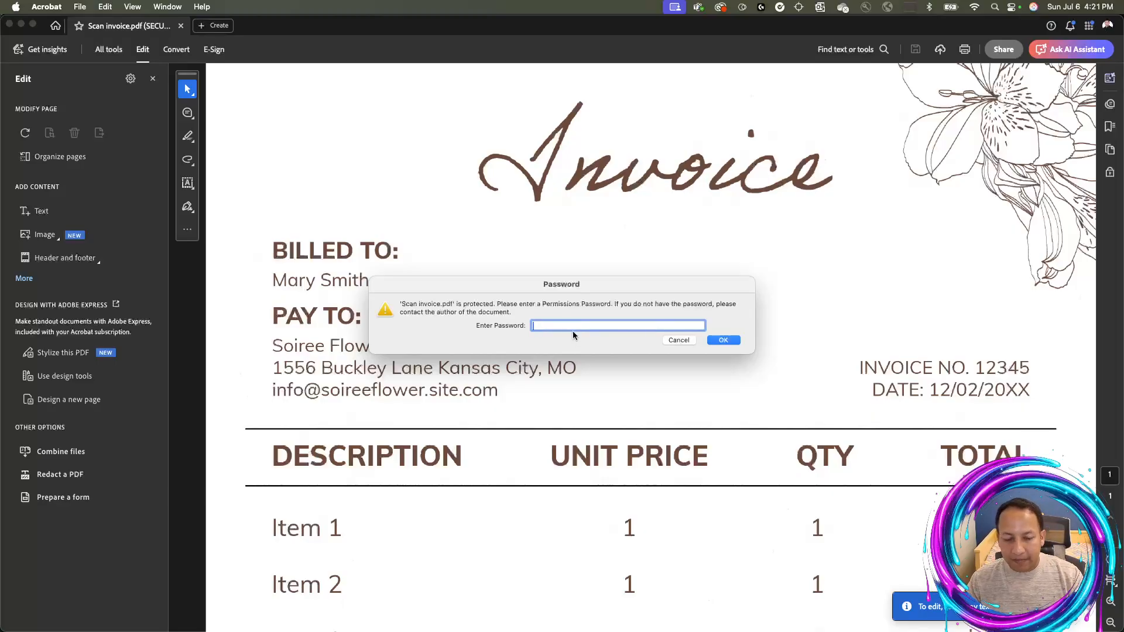
type("•••••••")
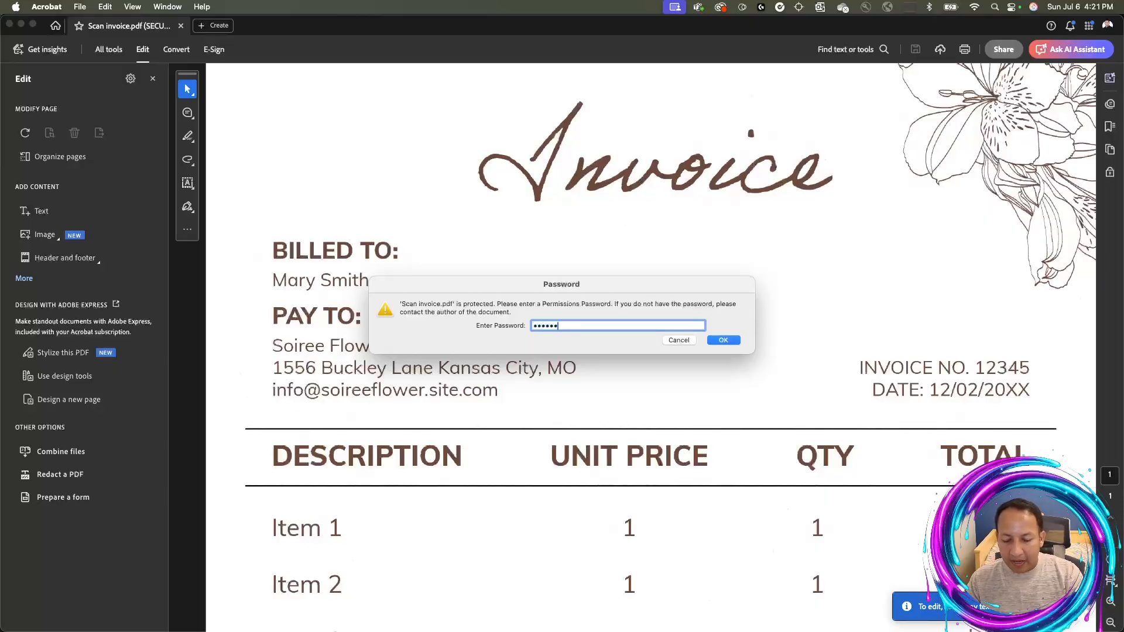
type("•••")
left_click(724, 341)
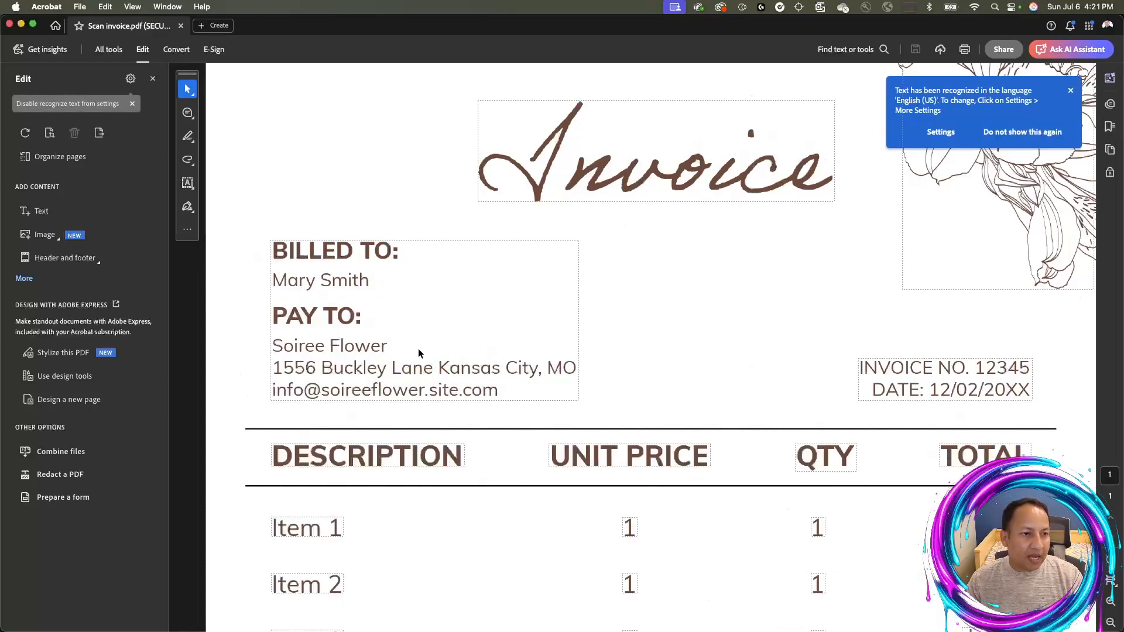
Select the billed-to text block, dismiss the language notice, and close the Edit panel
left_click(458, 371)
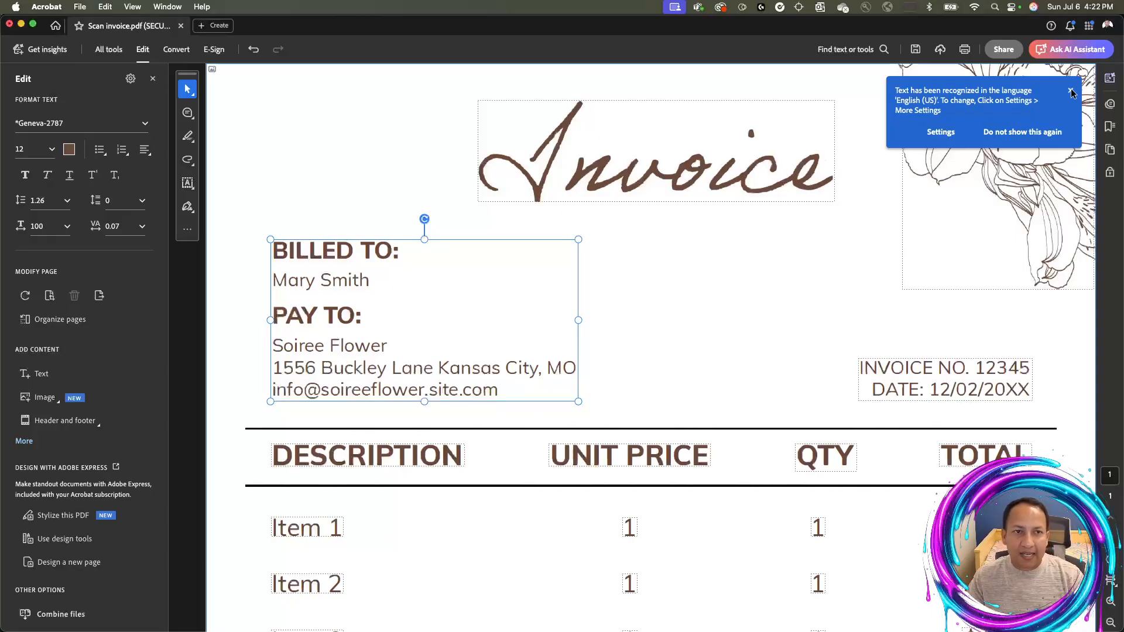
left_click(1070, 92)
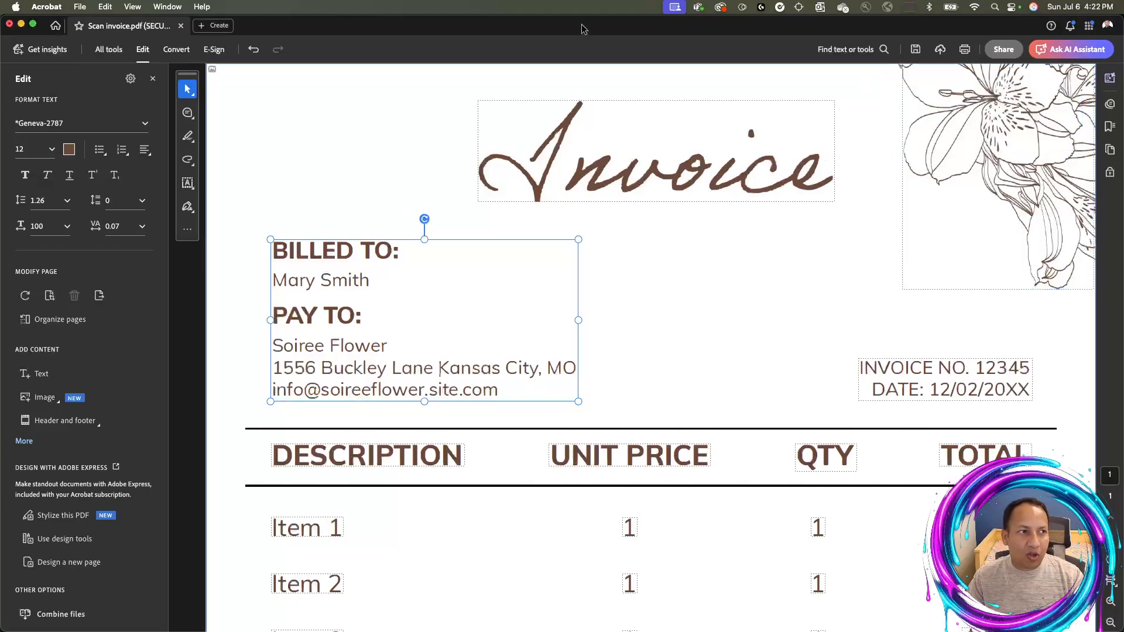
left_click(152, 80)
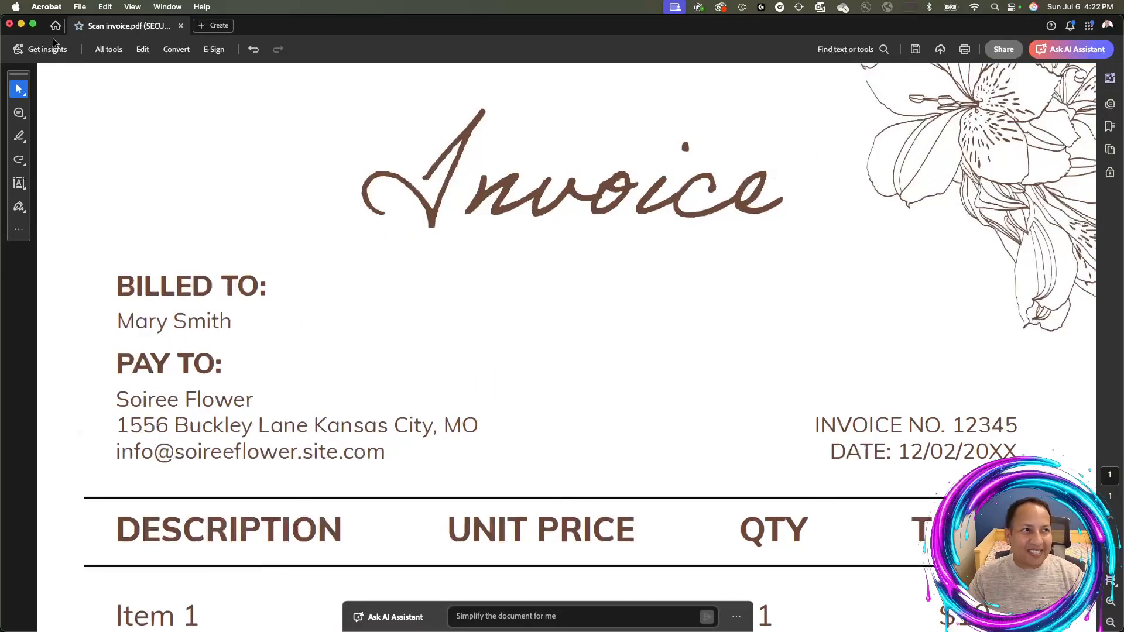
Choose Remove security under All tools > Protect a PDF and confirm it
left_click(109, 50)
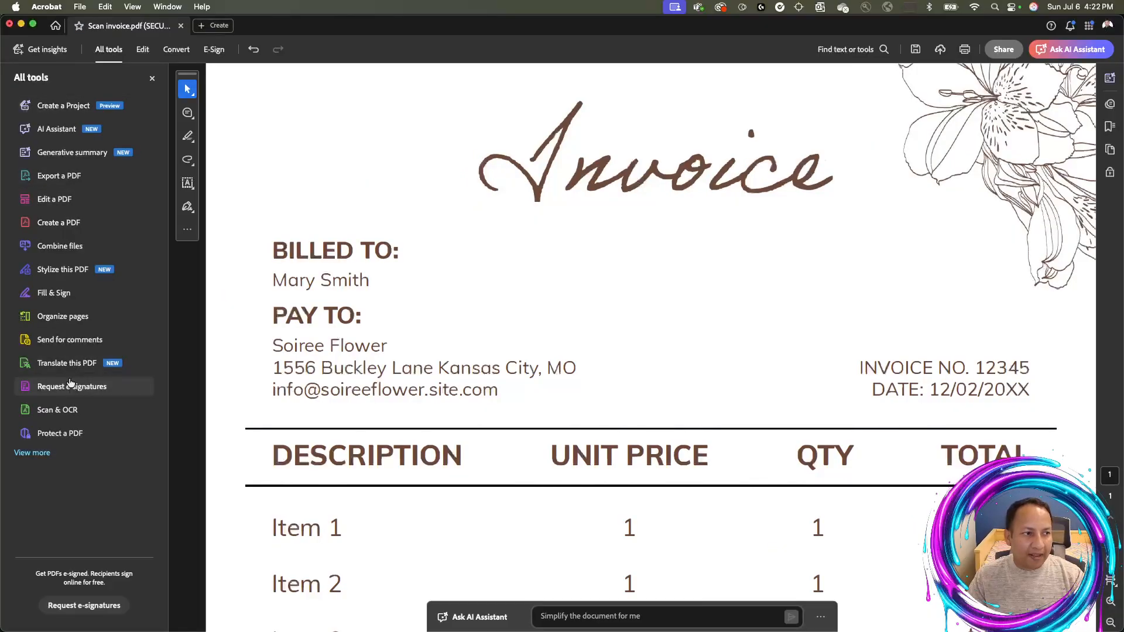
left_click(66, 433)
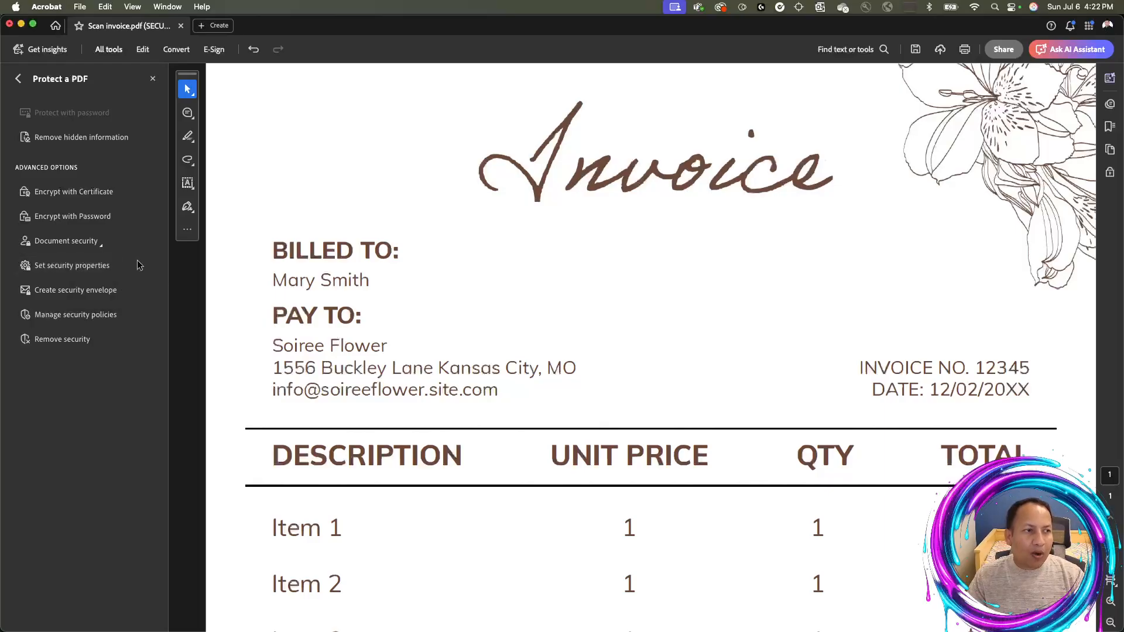
left_click(62, 339)
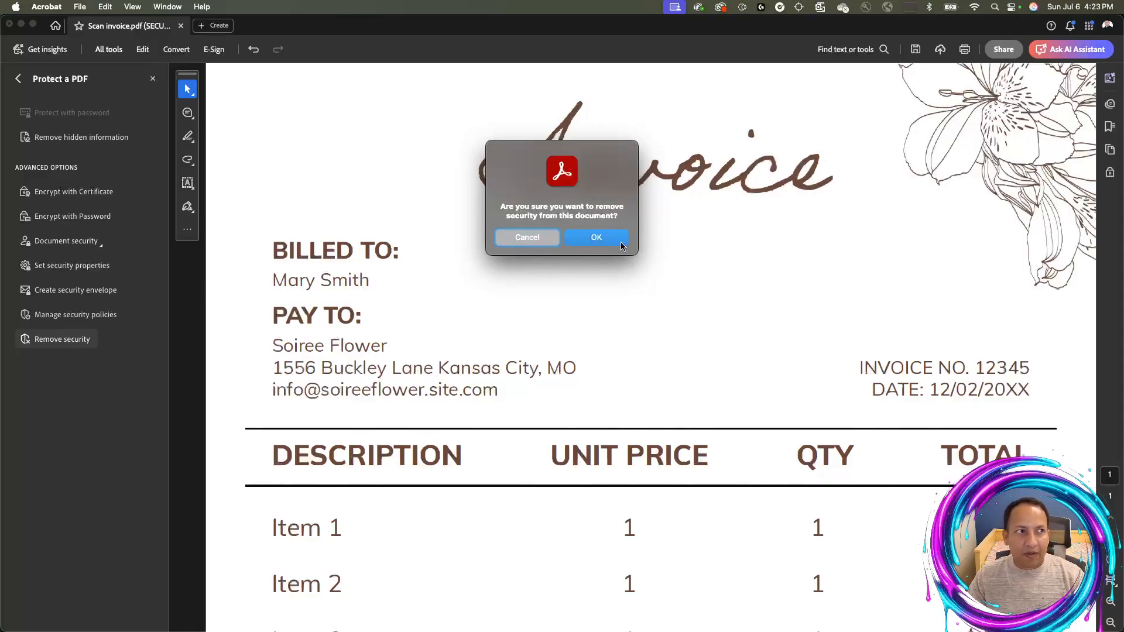
left_click(621, 245)
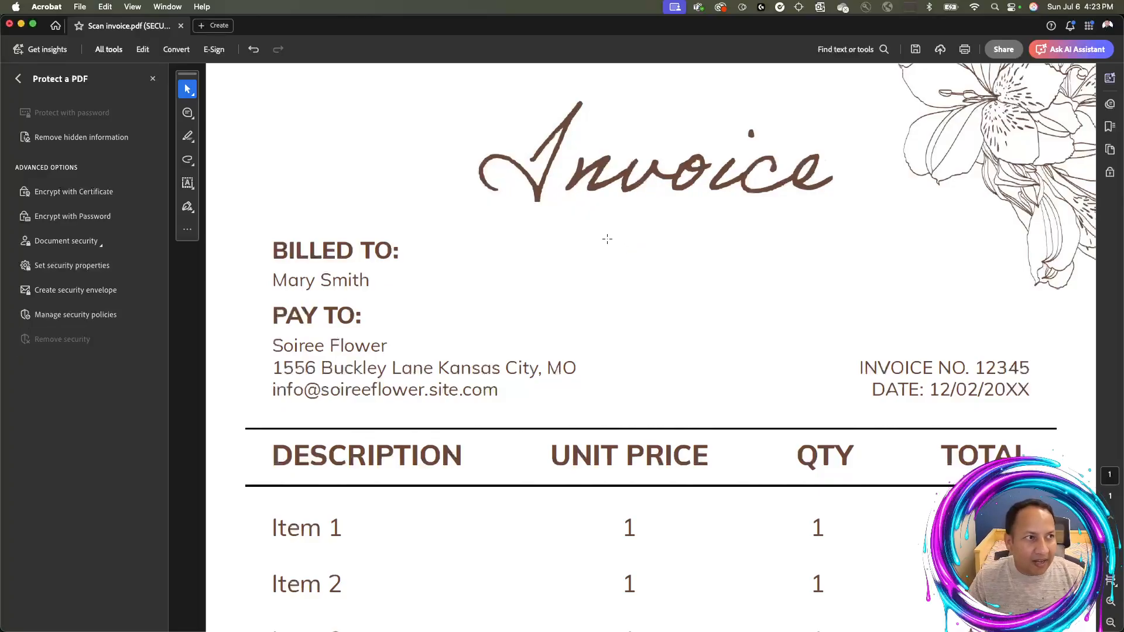
Set the invoice's Security Method to No Security and close the protection options
left_click(74, 266)
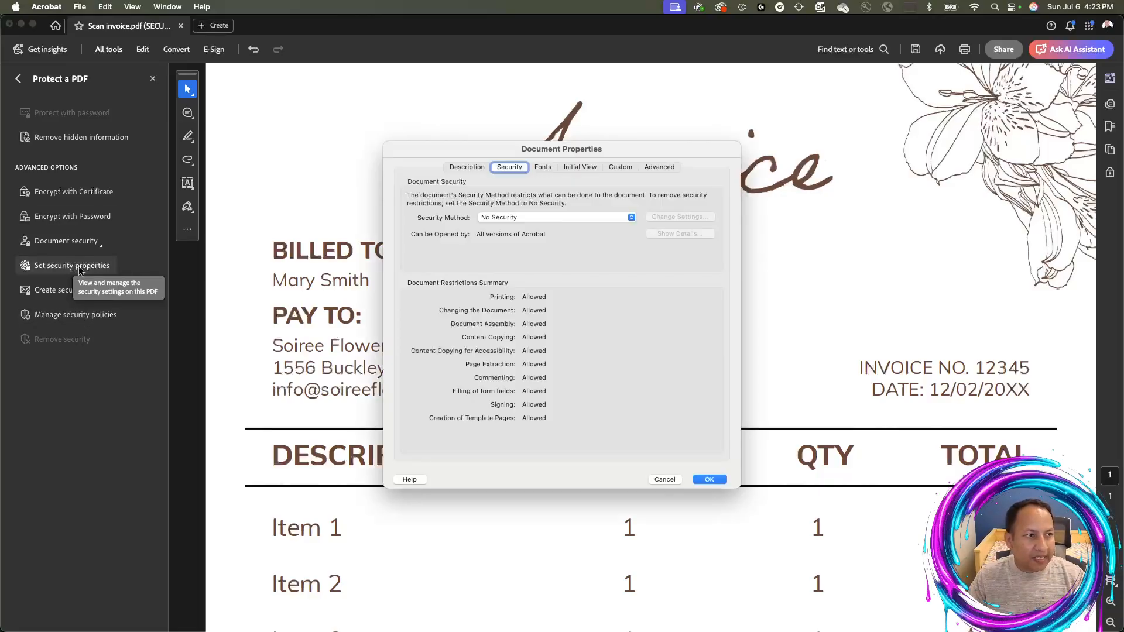
left_click(549, 216)
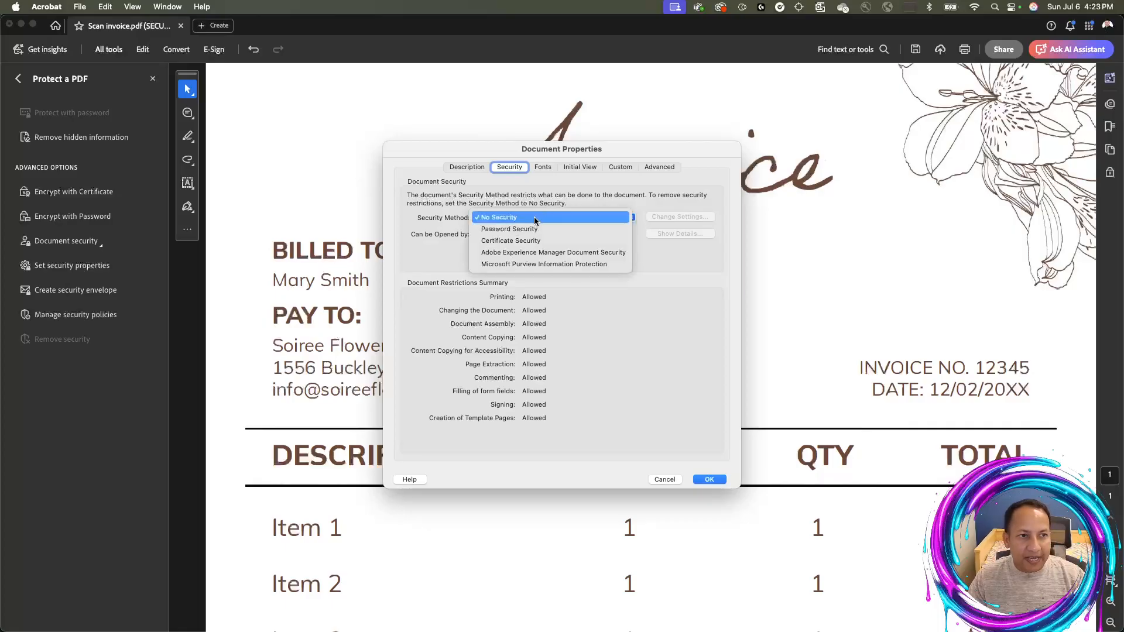
left_click(506, 219)
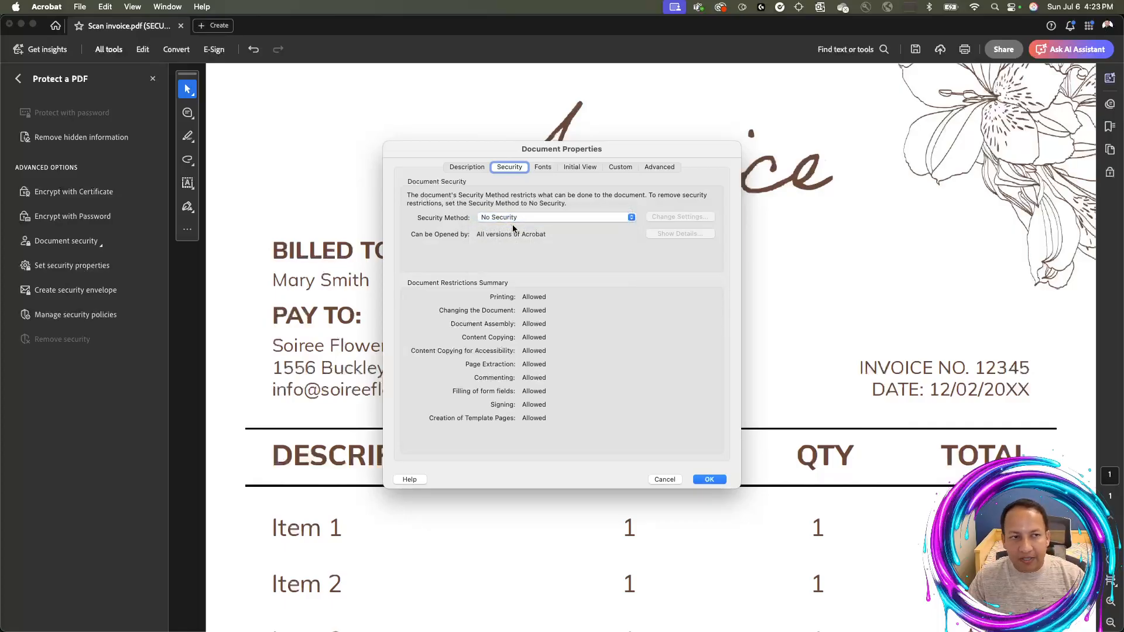
left_click(709, 479)
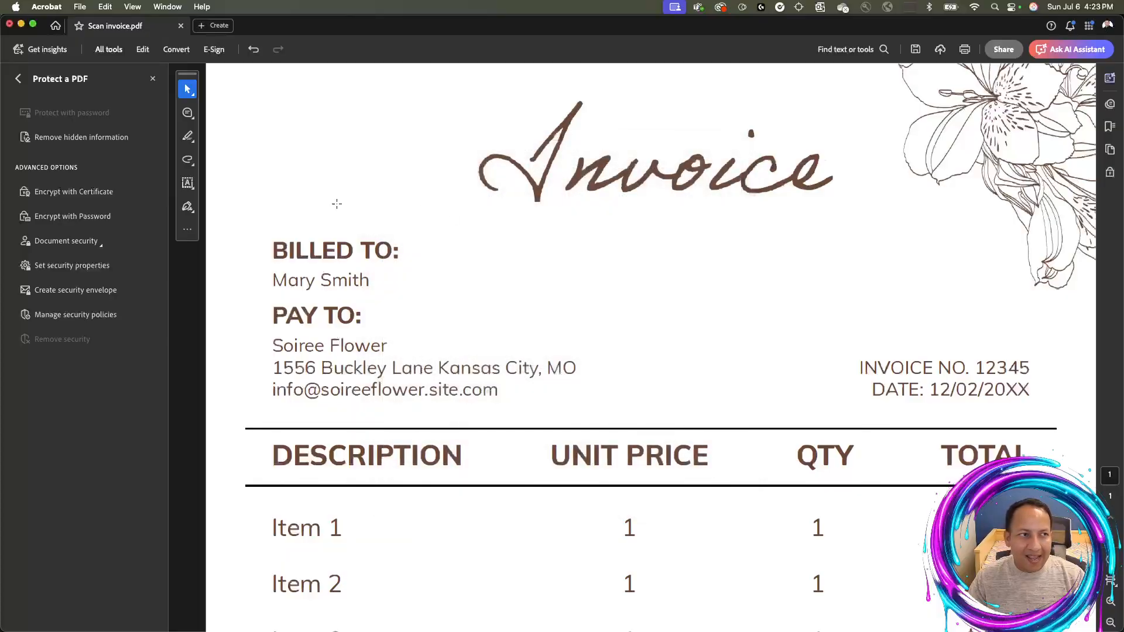
left_click(153, 80)
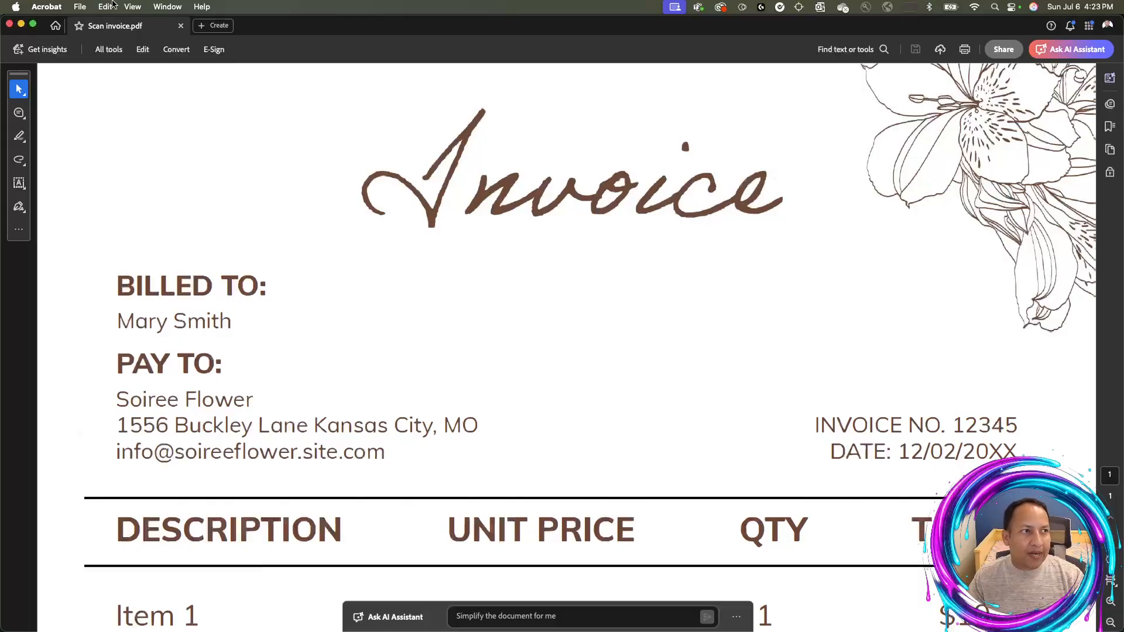
Reopen the Protect a PDF tool set from All tools
left_click(114, 51)
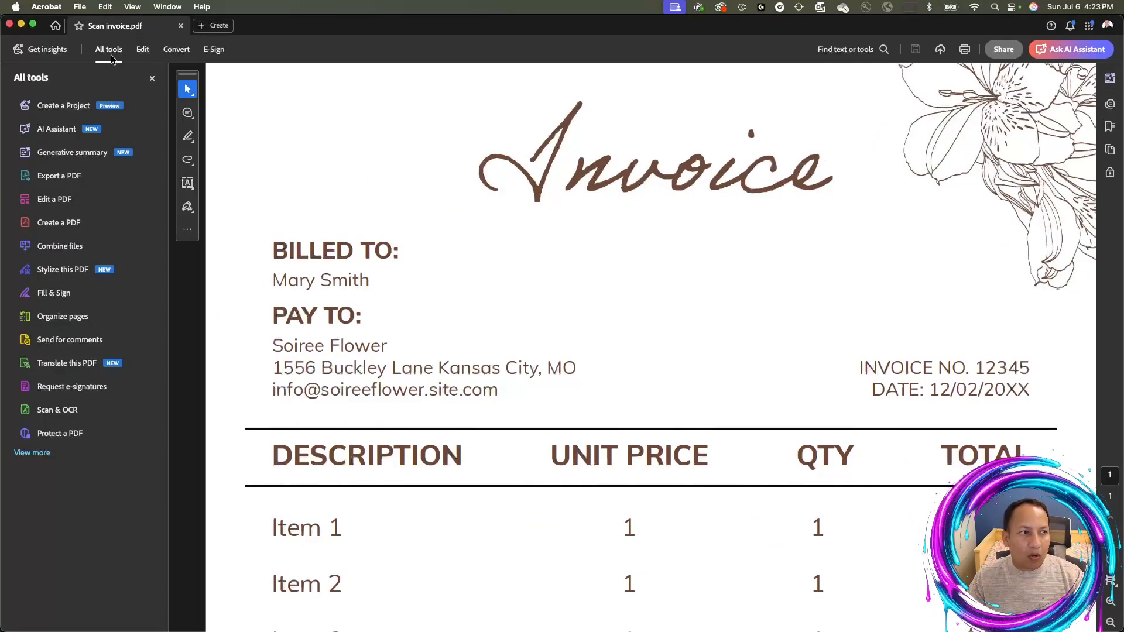
left_click(68, 434)
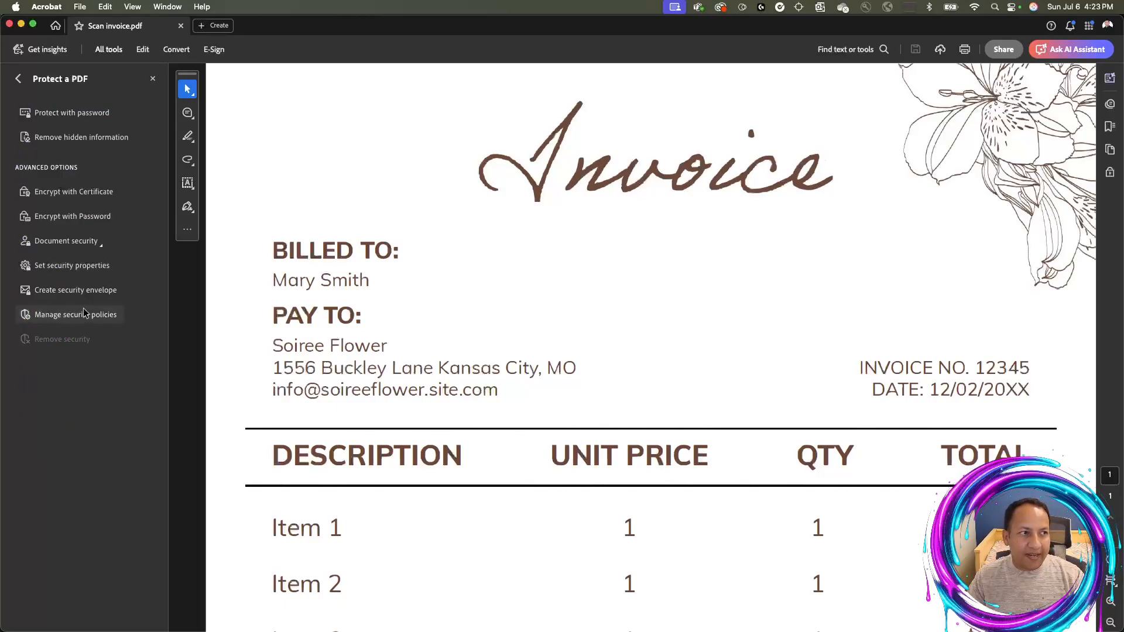
Open the Protect with password settings for the invoice
left_click(78, 112)
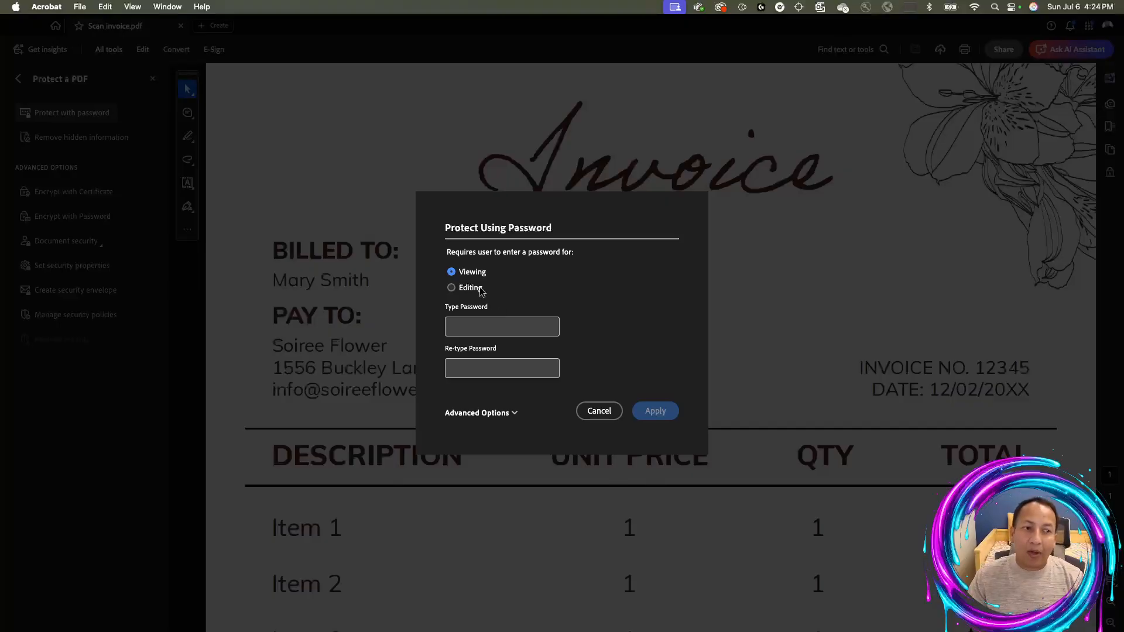
Switch to Editing, choose Advanced Options > Encrypt with Password, confirm, then close Password Security - Settings
left_click(457, 288)
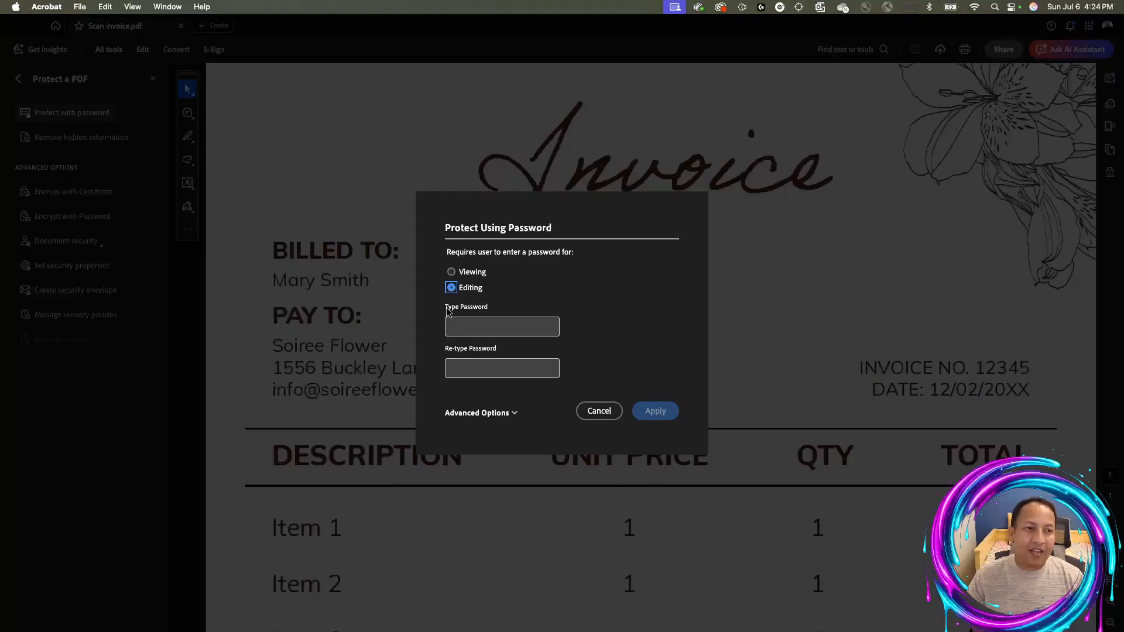
left_click(487, 417)
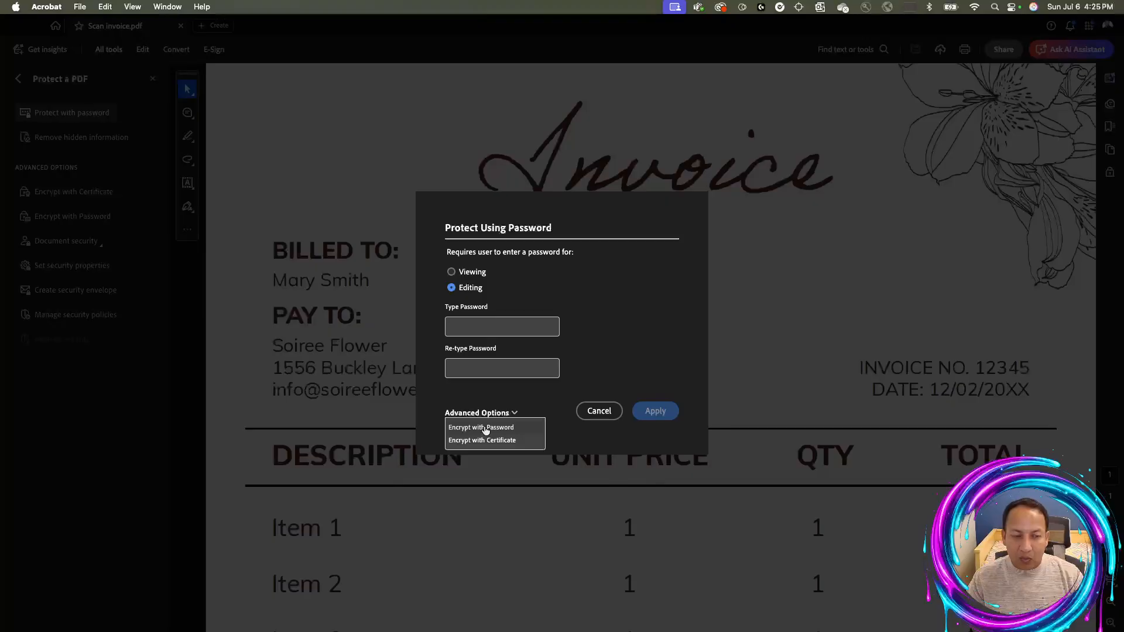
left_click(485, 428)
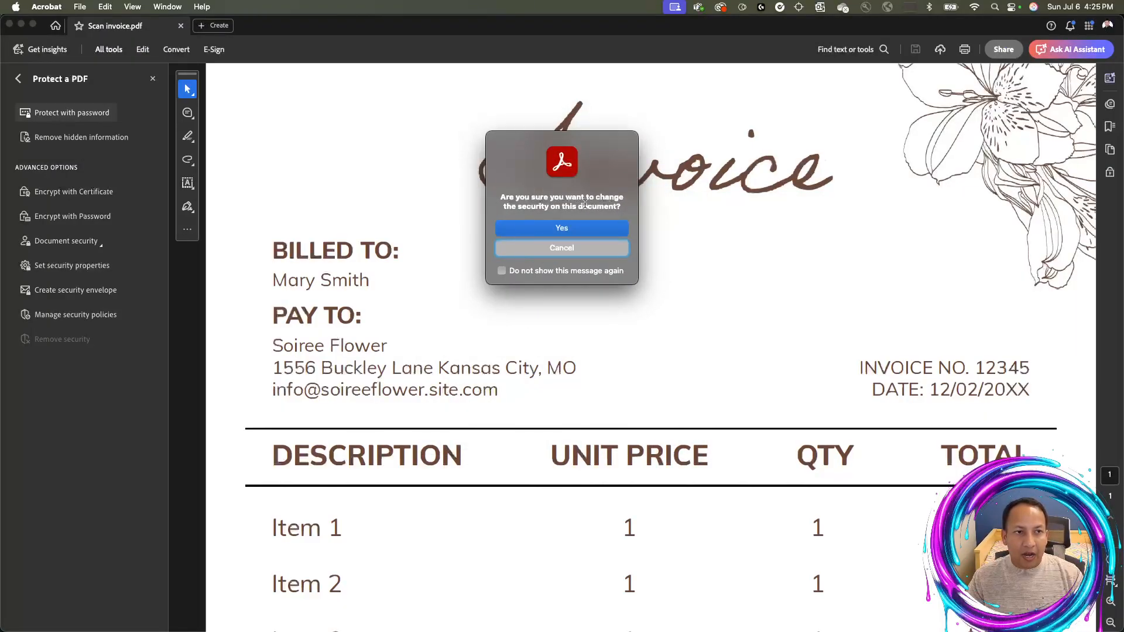
left_click(614, 229)
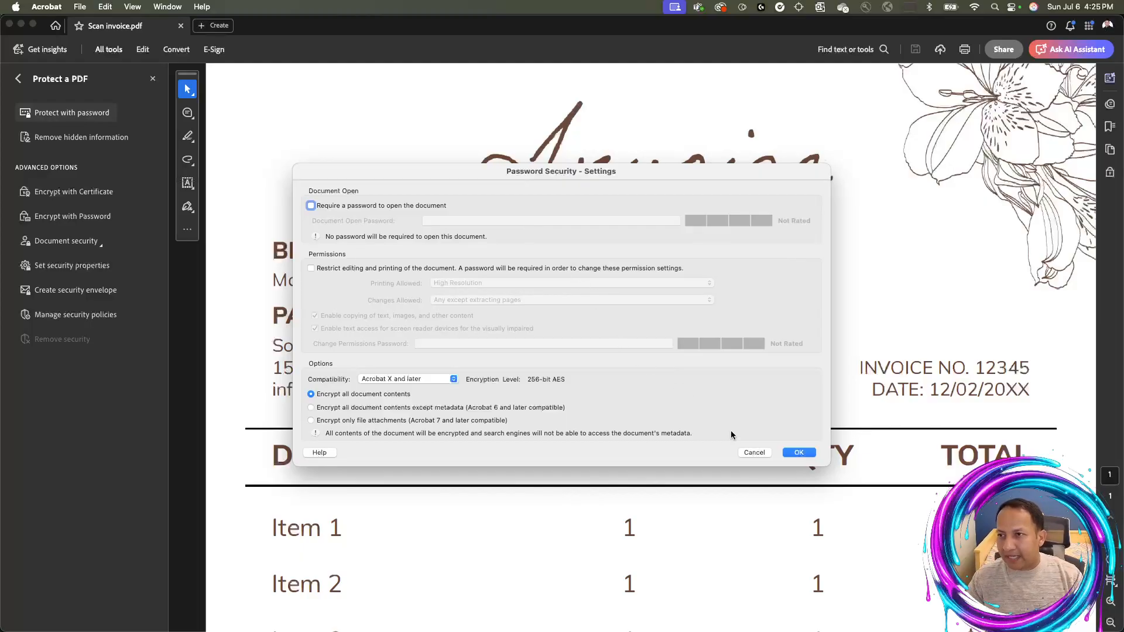
left_click(755, 452)
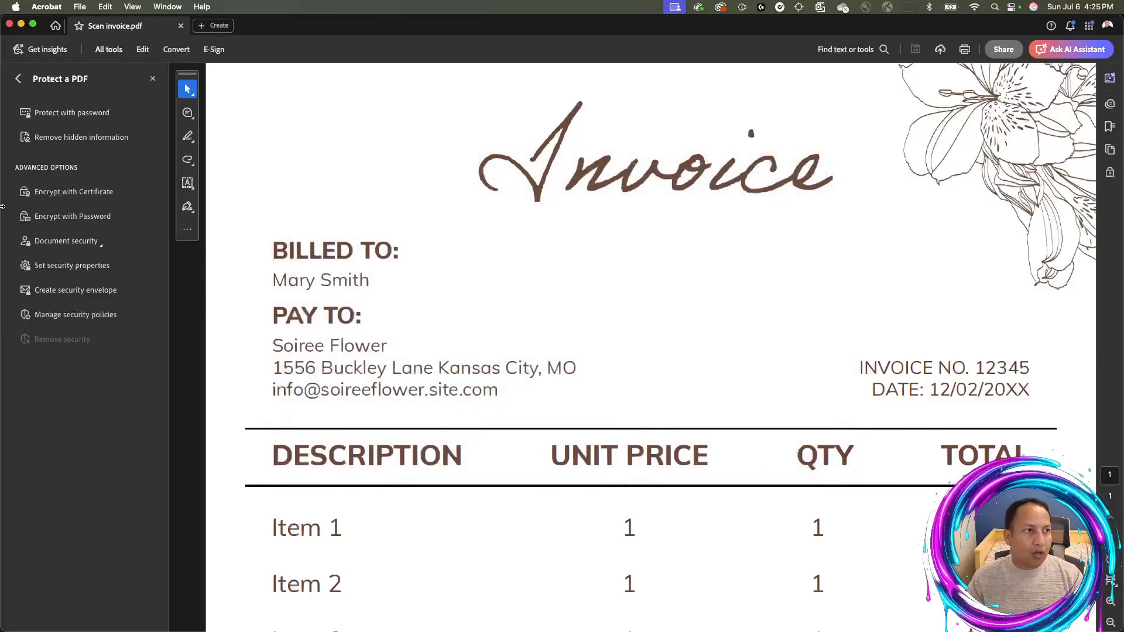
left_click(89, 119)
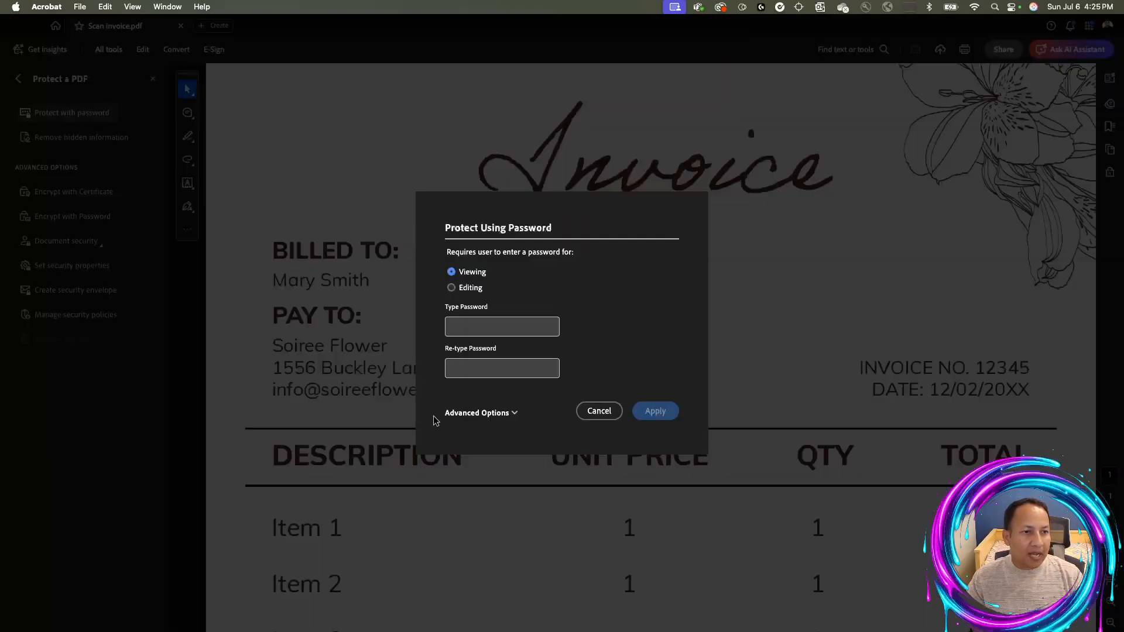
left_click(469, 414)
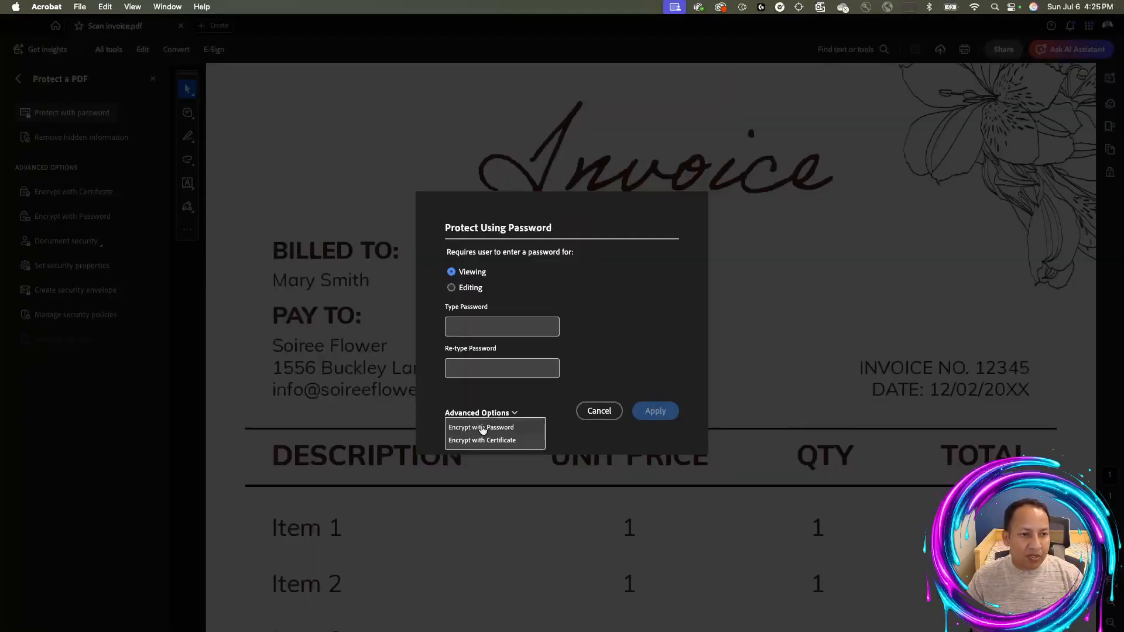
left_click(483, 428)
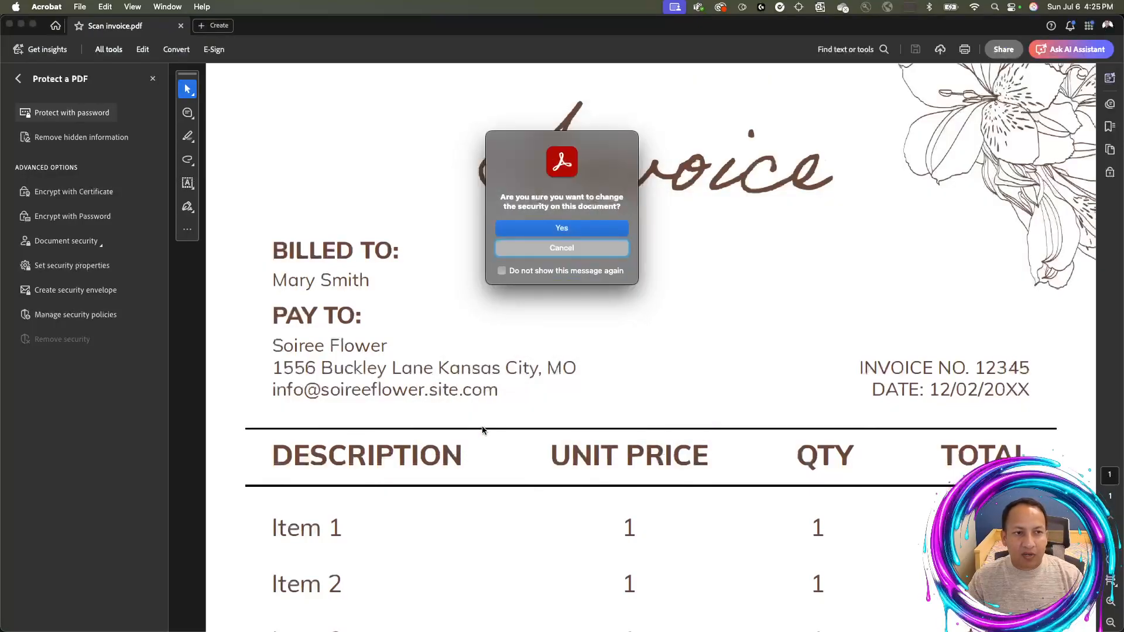
left_click(587, 234)
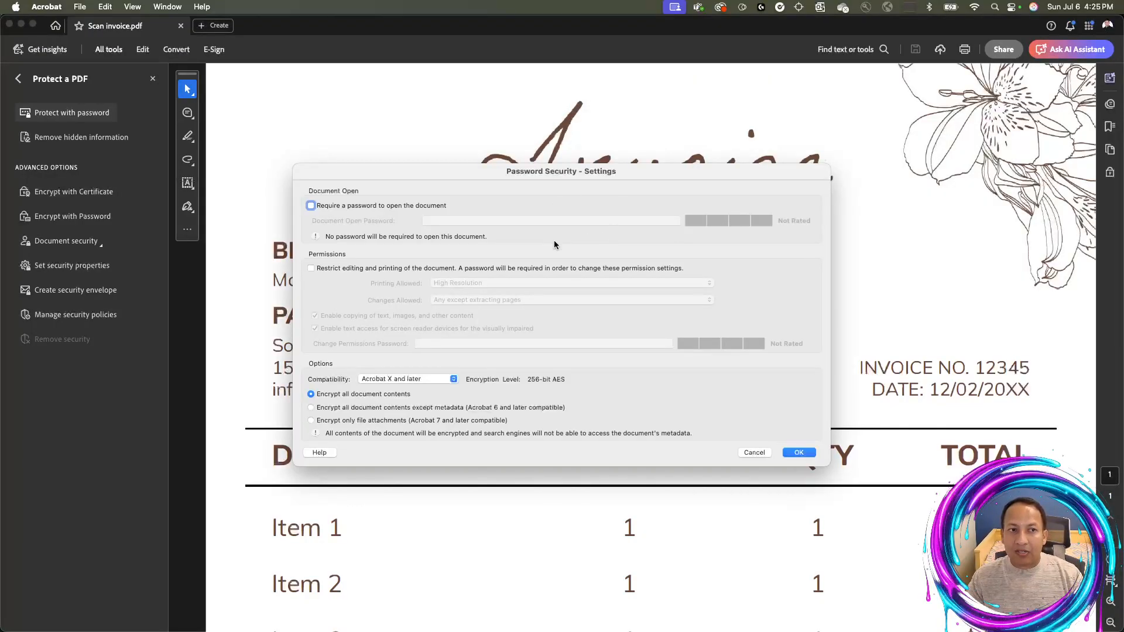
left_click(754, 452)
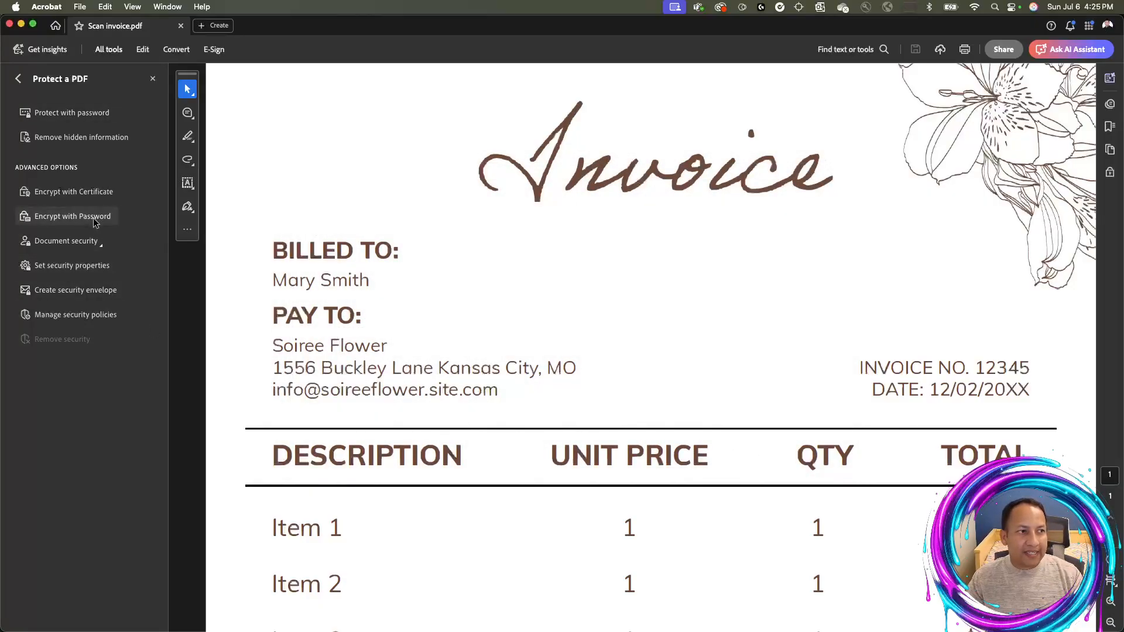
Start Encrypt with Password on the invoice and accept the document security change prompt
left_click(75, 218)
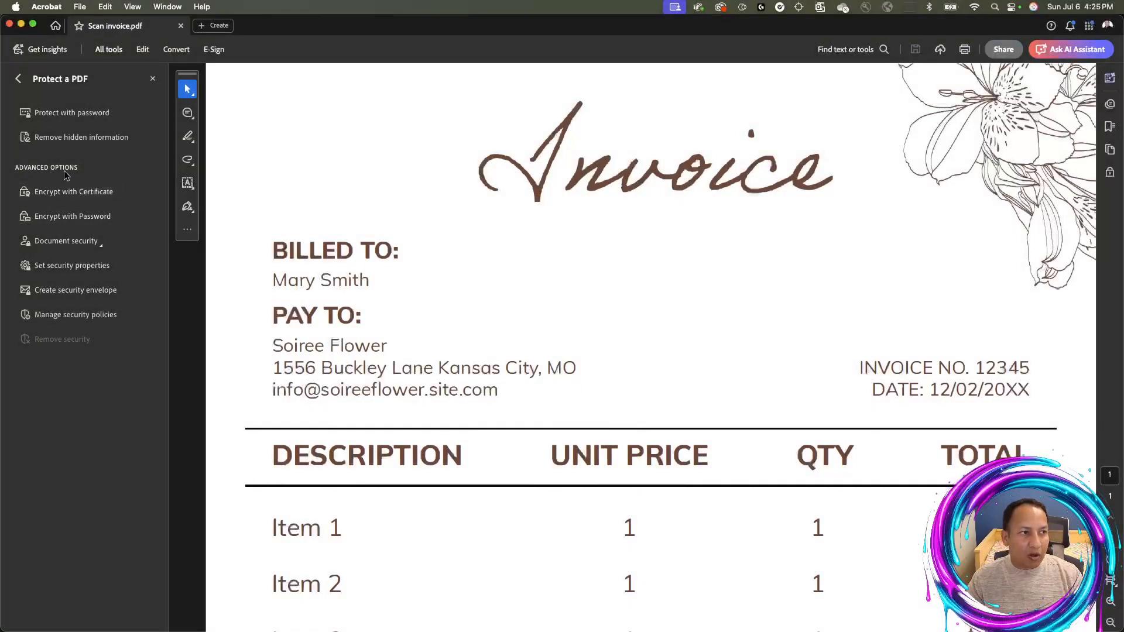
left_click(66, 218)
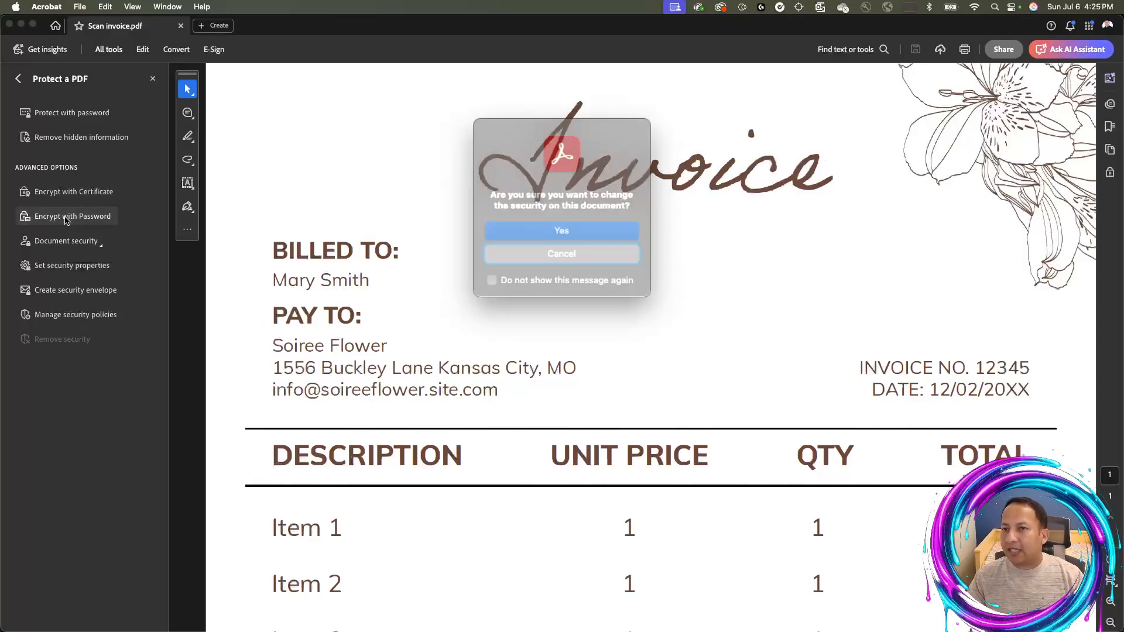
left_click(556, 228)
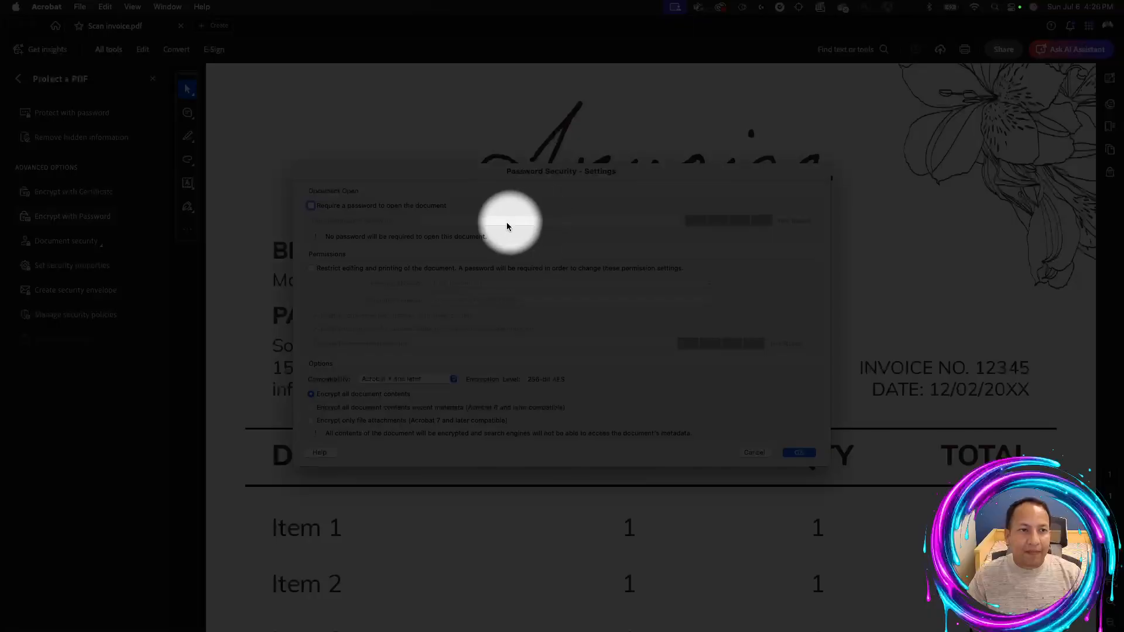
left_click(332, 207)
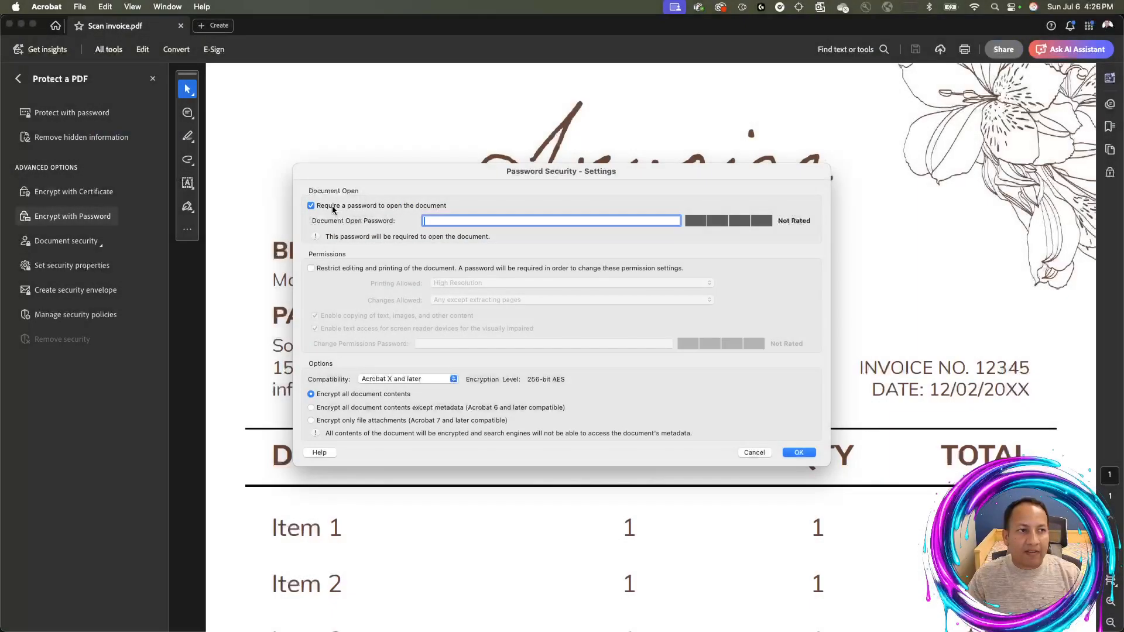
left_click(328, 208)
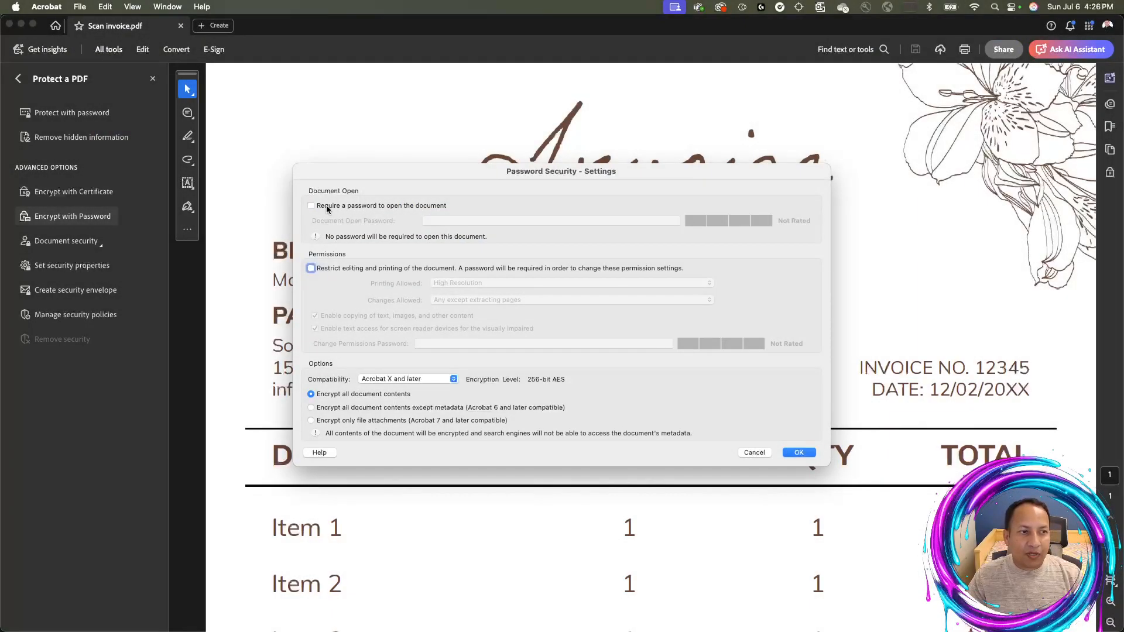
left_click(327, 208)
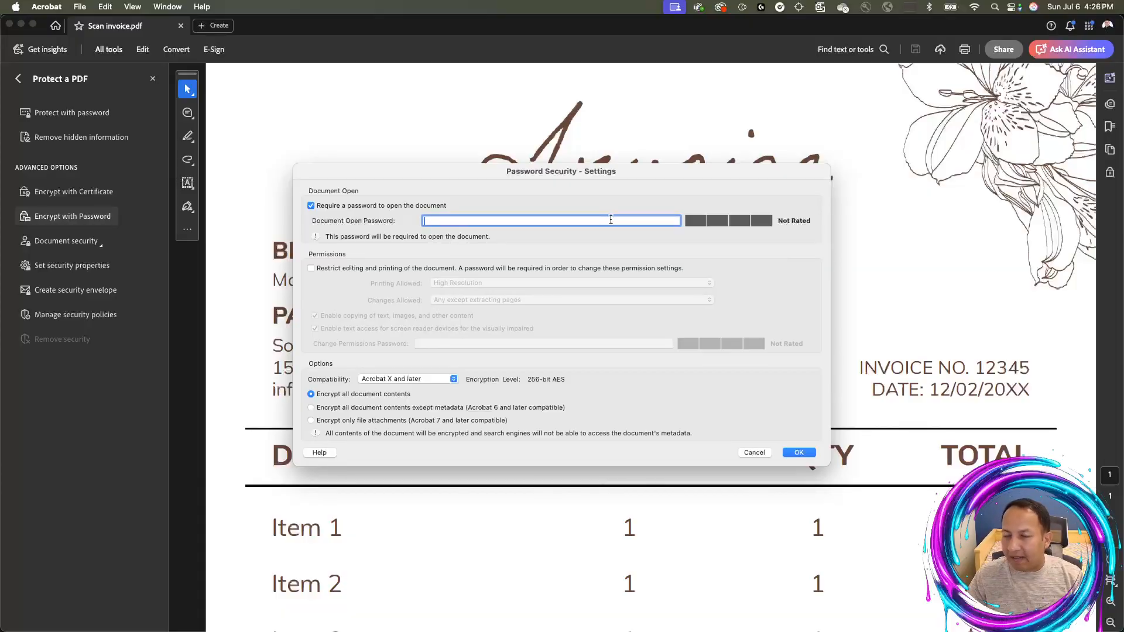
left_click(330, 208)
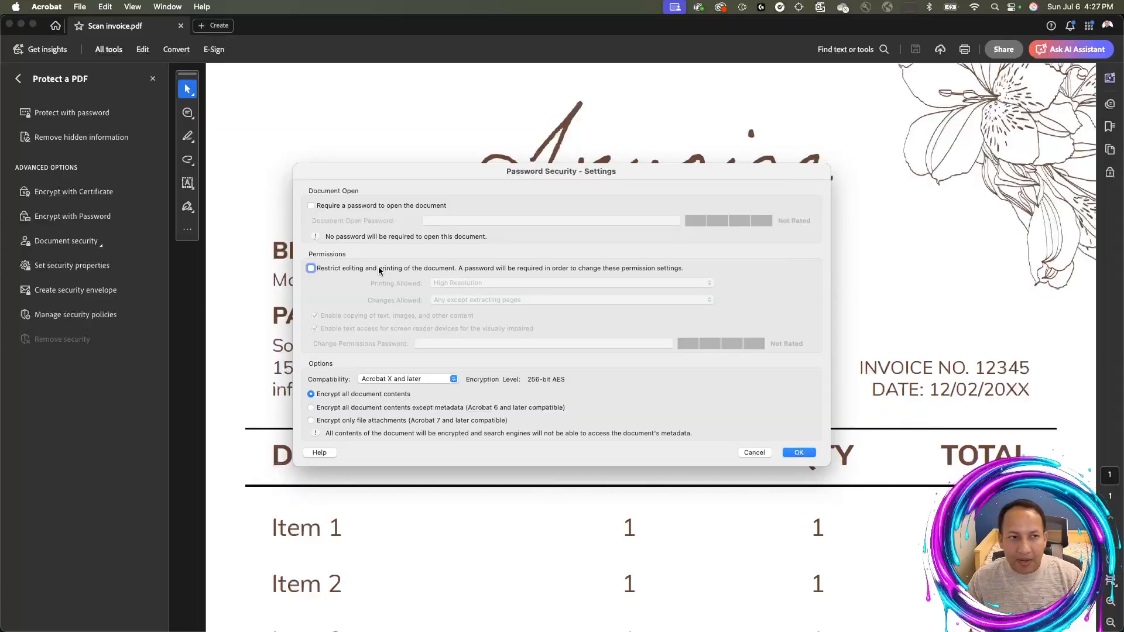
Turn on 'Restrict editing and printing' and set Printing Allowed to None
left_click(336, 270)
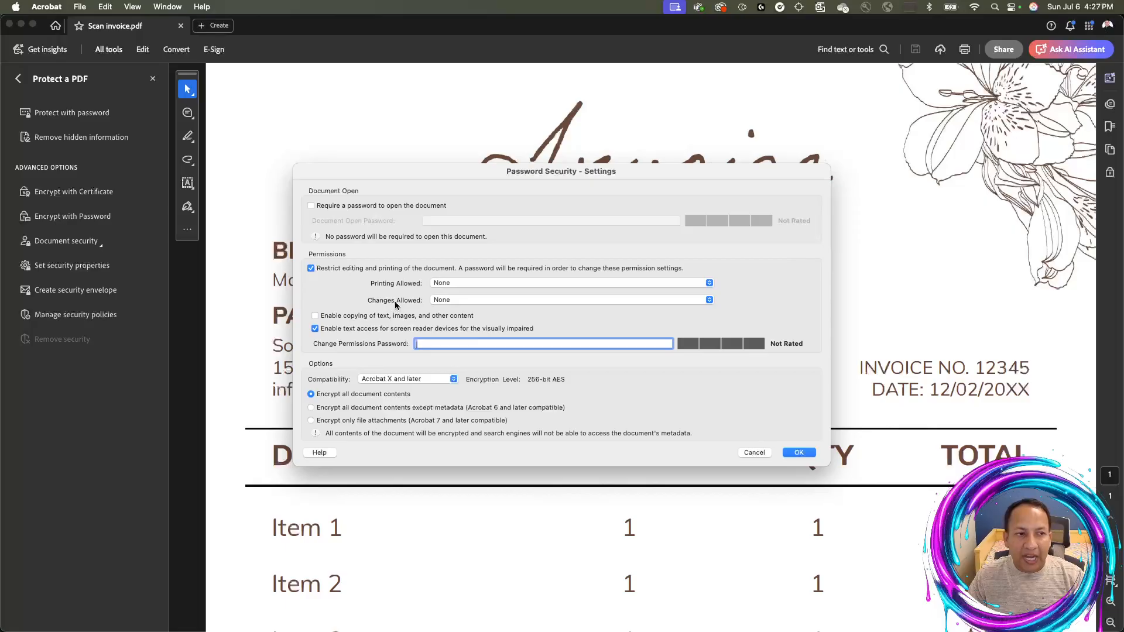
left_click(445, 301)
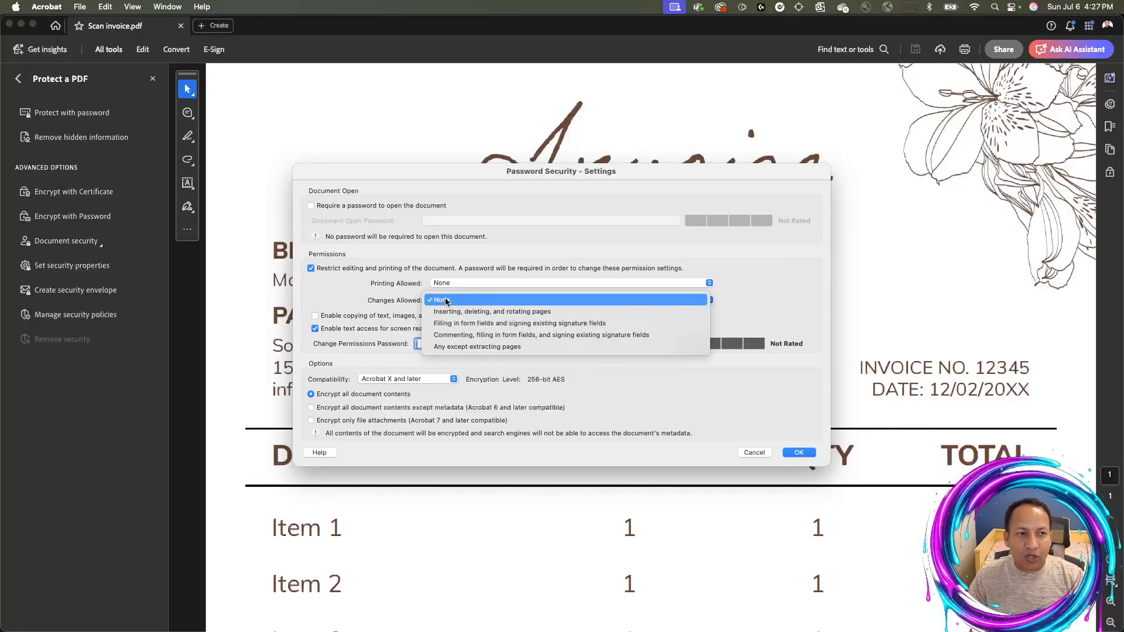
left_click(446, 300)
left_click(454, 283)
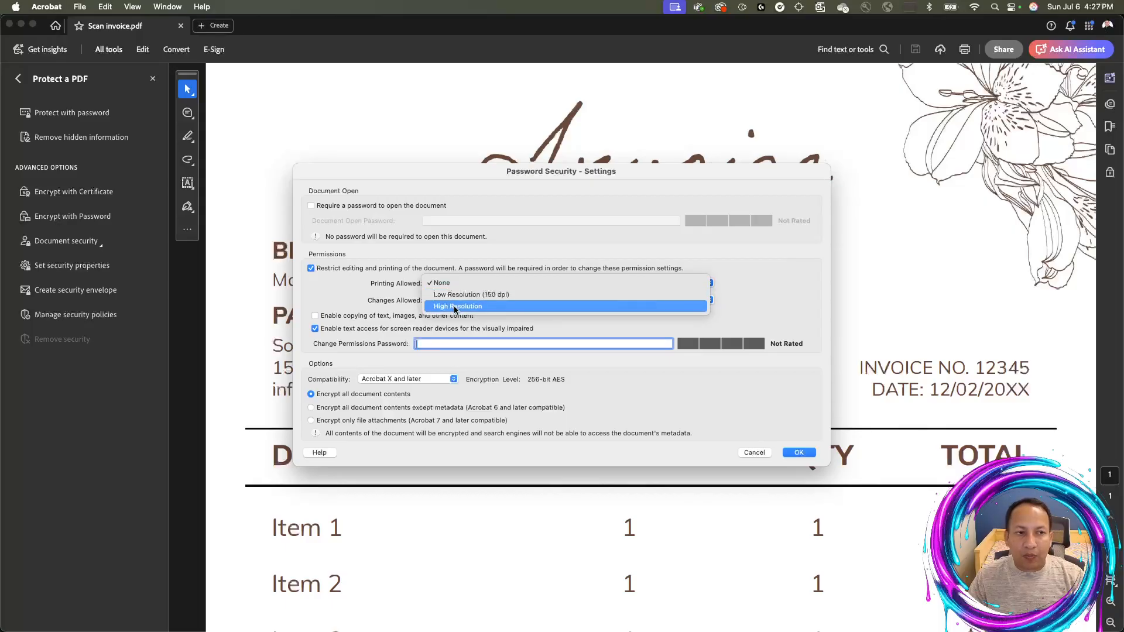
left_click(454, 307)
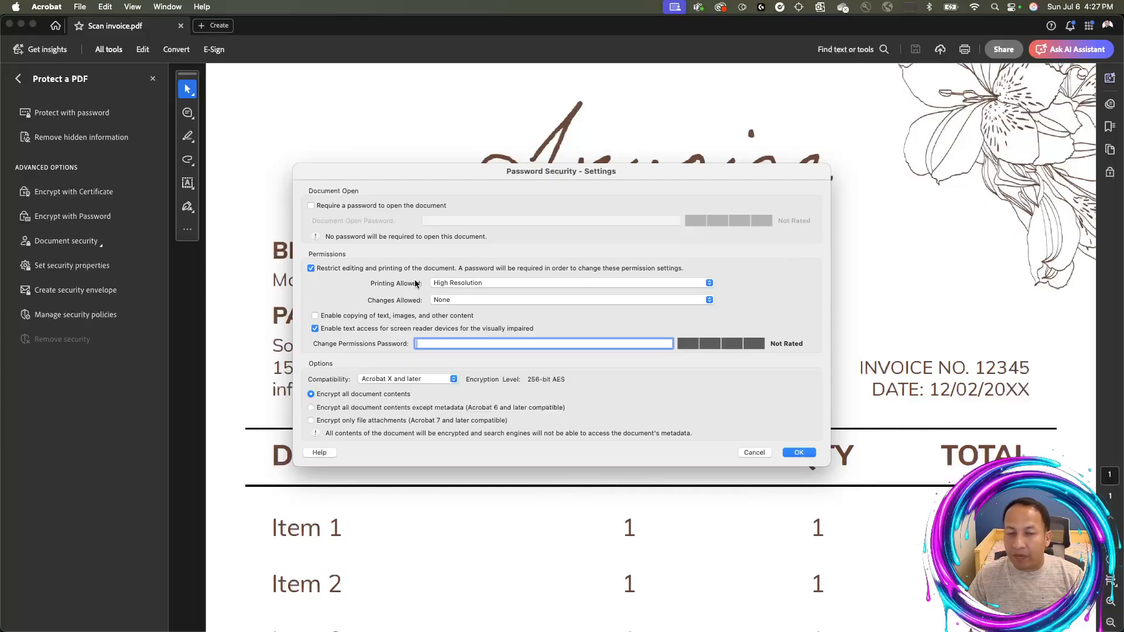
left_click(444, 282)
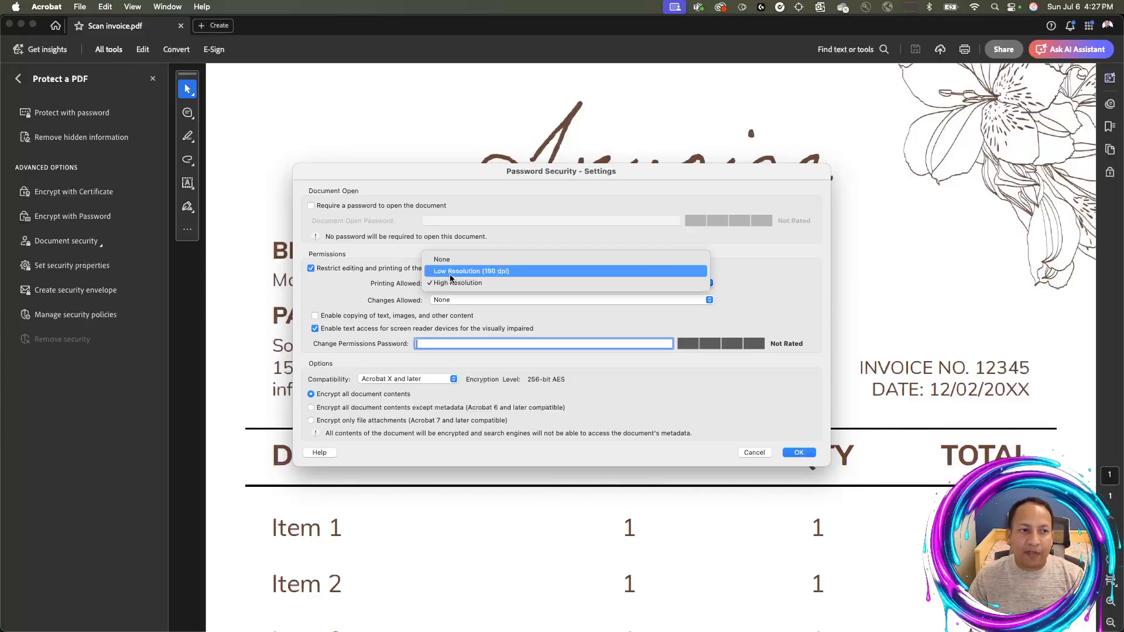
left_click(451, 271)
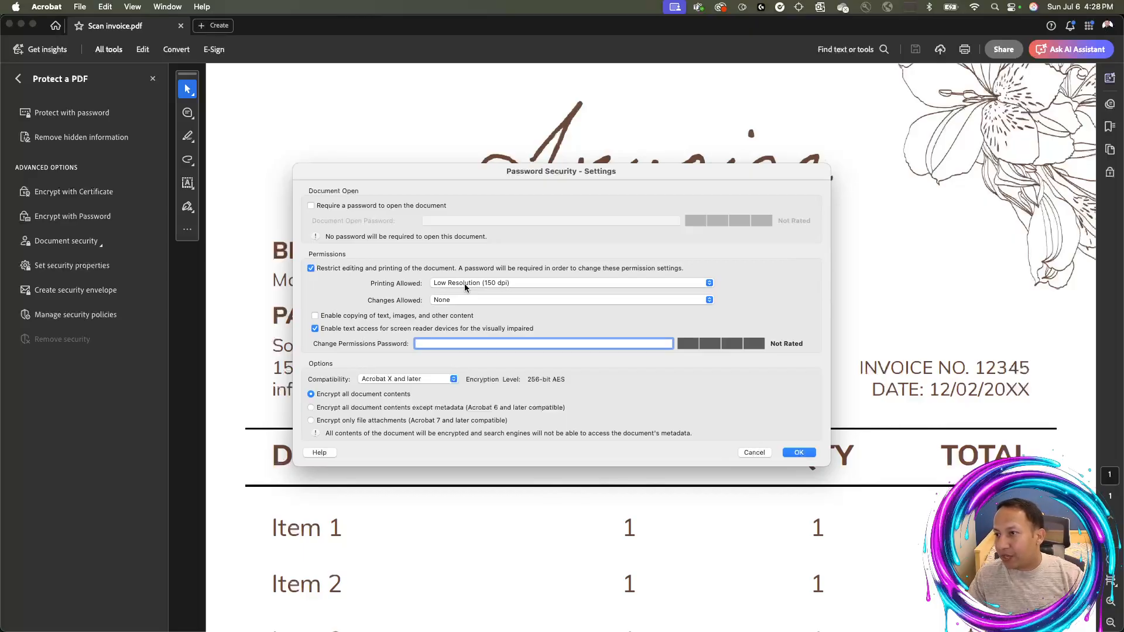
left_click(465, 283)
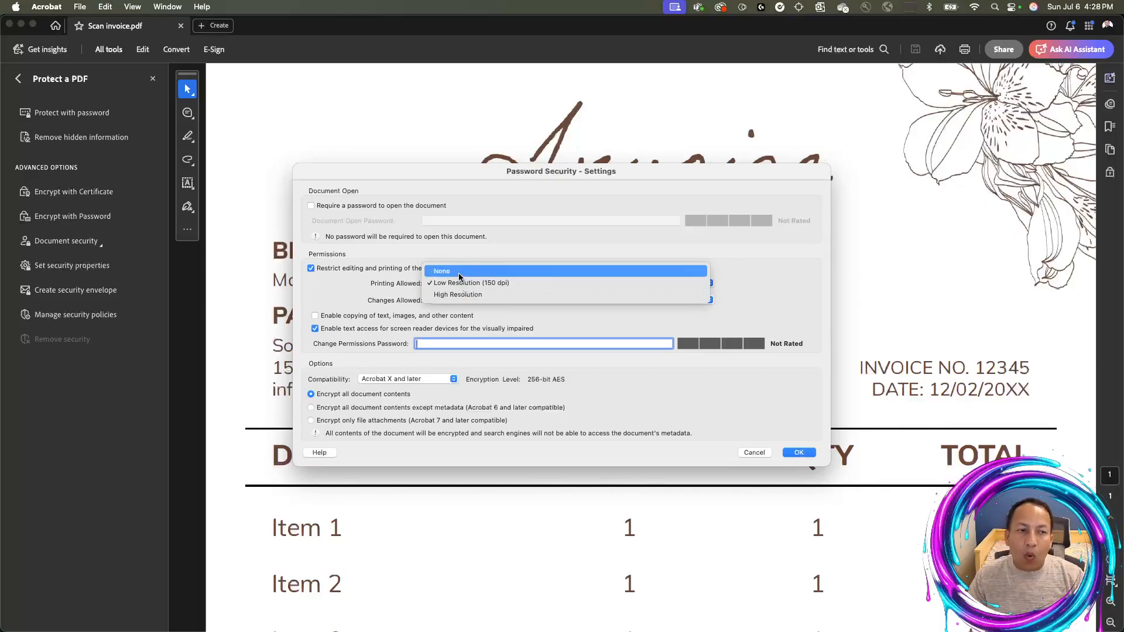
left_click(460, 273)
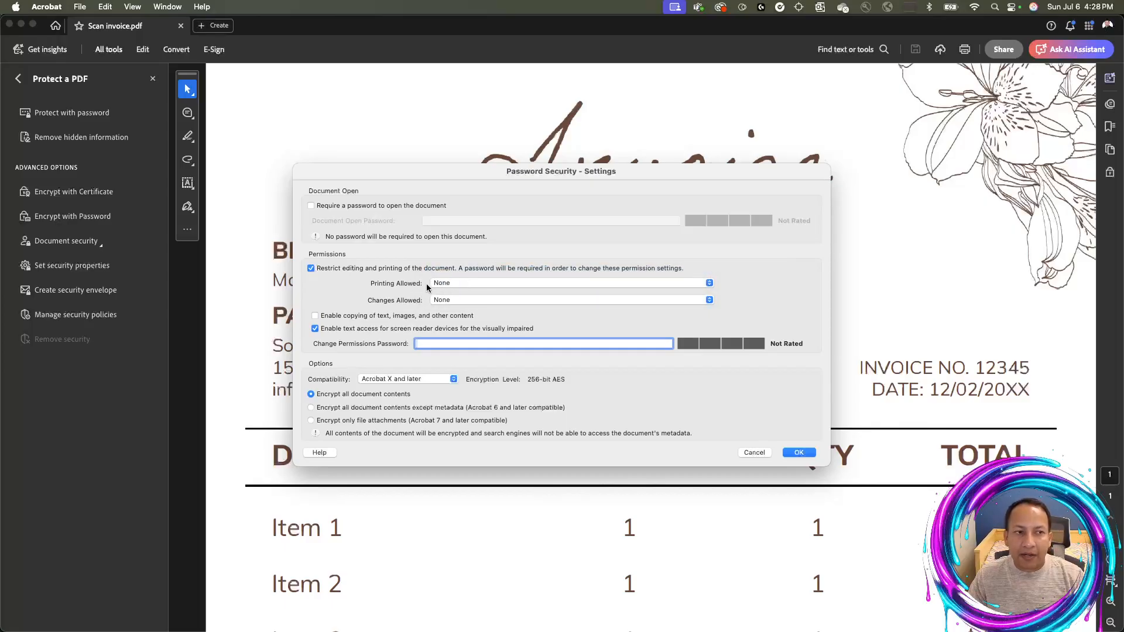
Set Changes Allowed to 'Filling in form fields and signing existing signature fields'
left_click(461, 301)
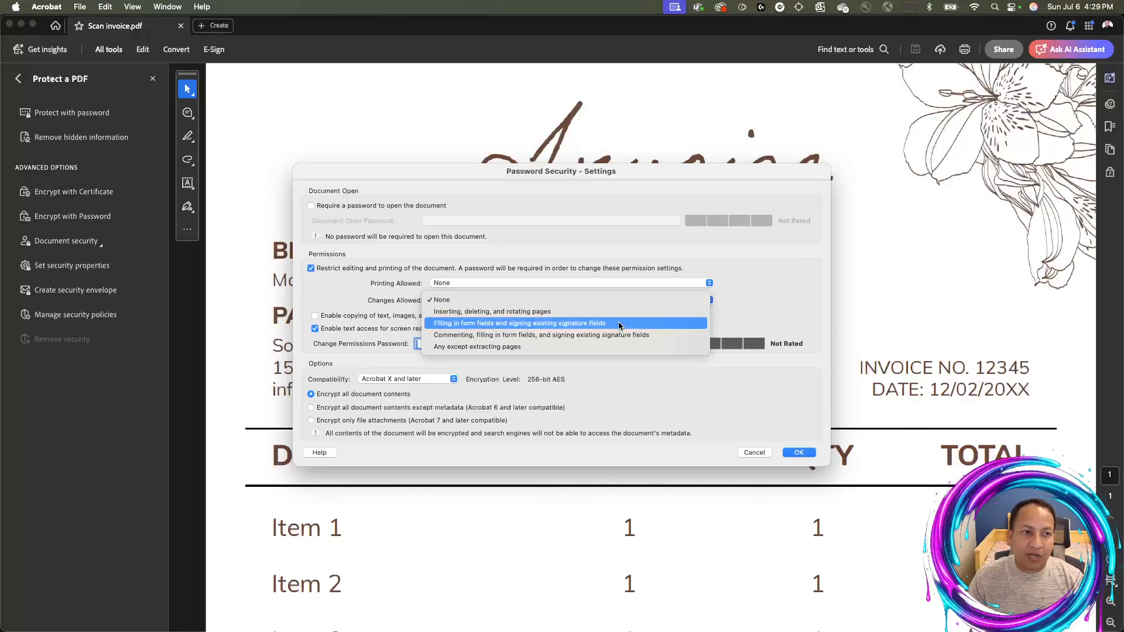
left_click(618, 327)
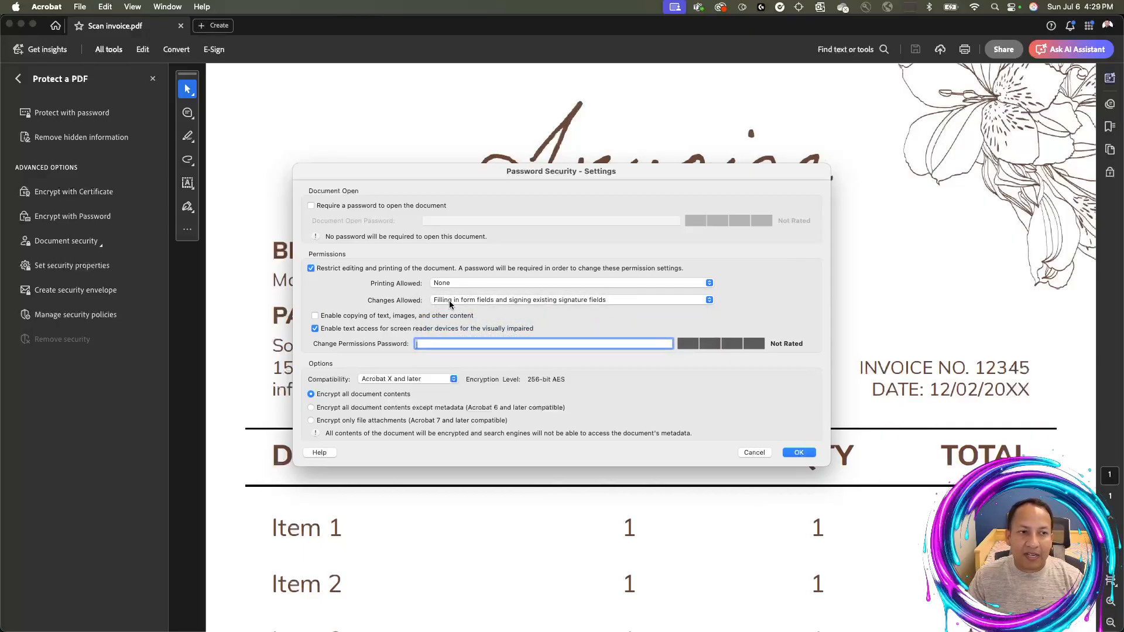
left_click(535, 301)
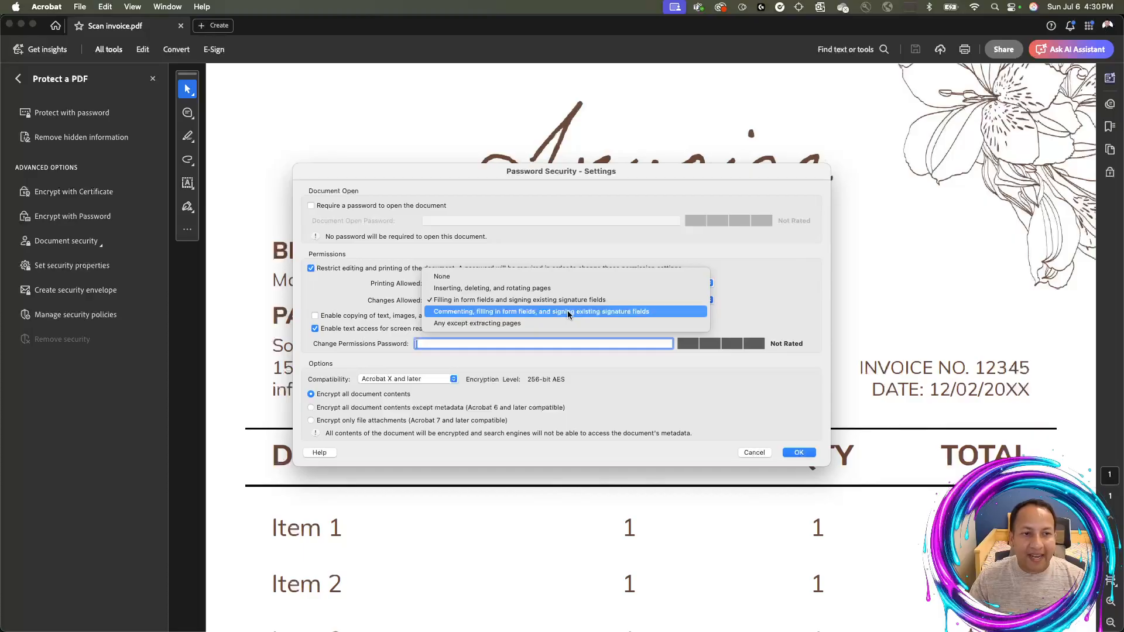
Set Changes Allowed to None and printing to High Resolution, leaving content copying disabled
left_click(520, 280)
left_click(501, 283)
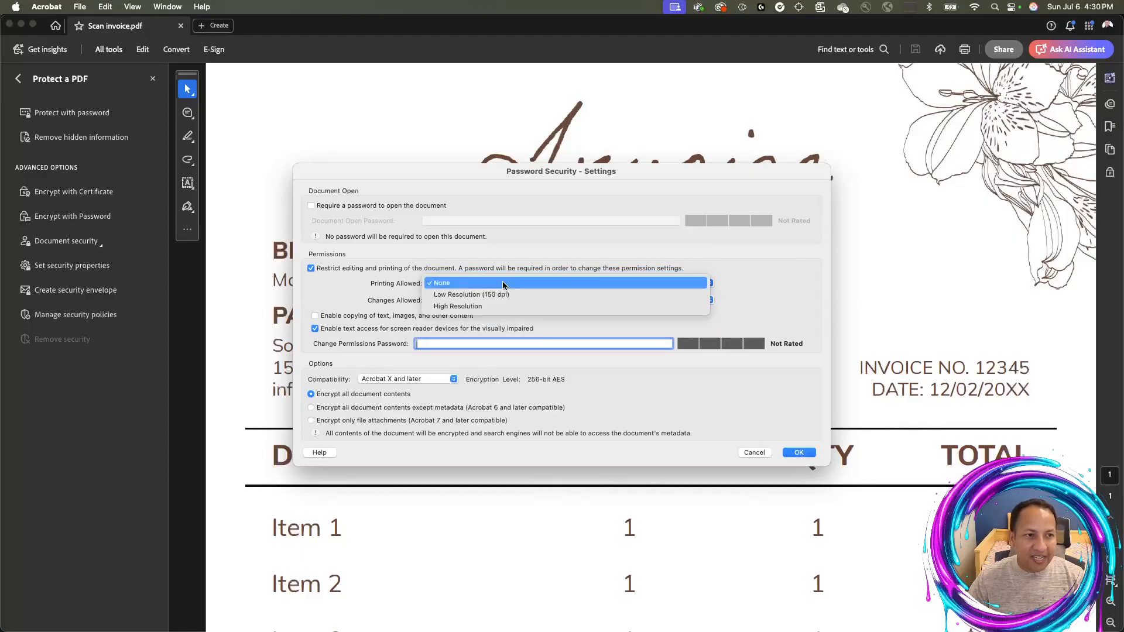
left_click(467, 307)
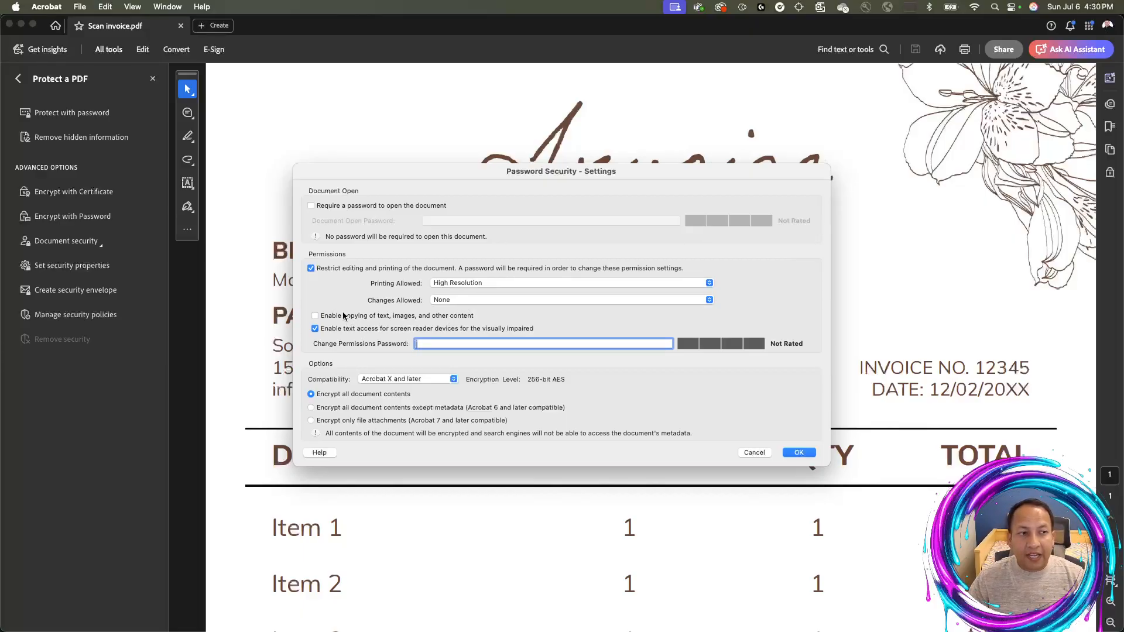
left_click(316, 316)
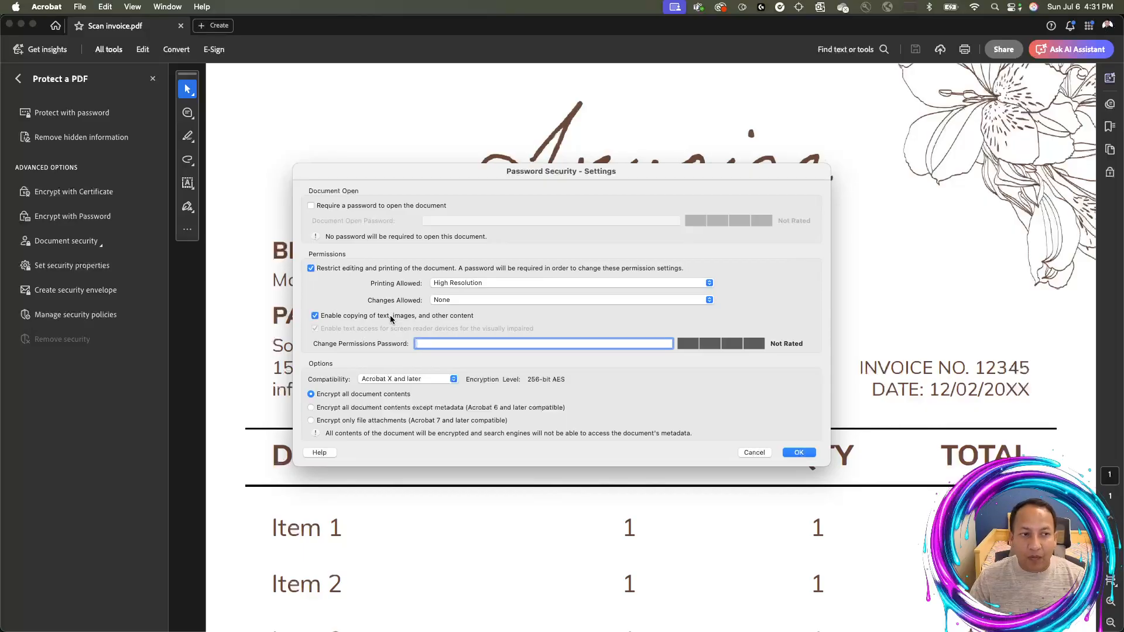
left_click(314, 316)
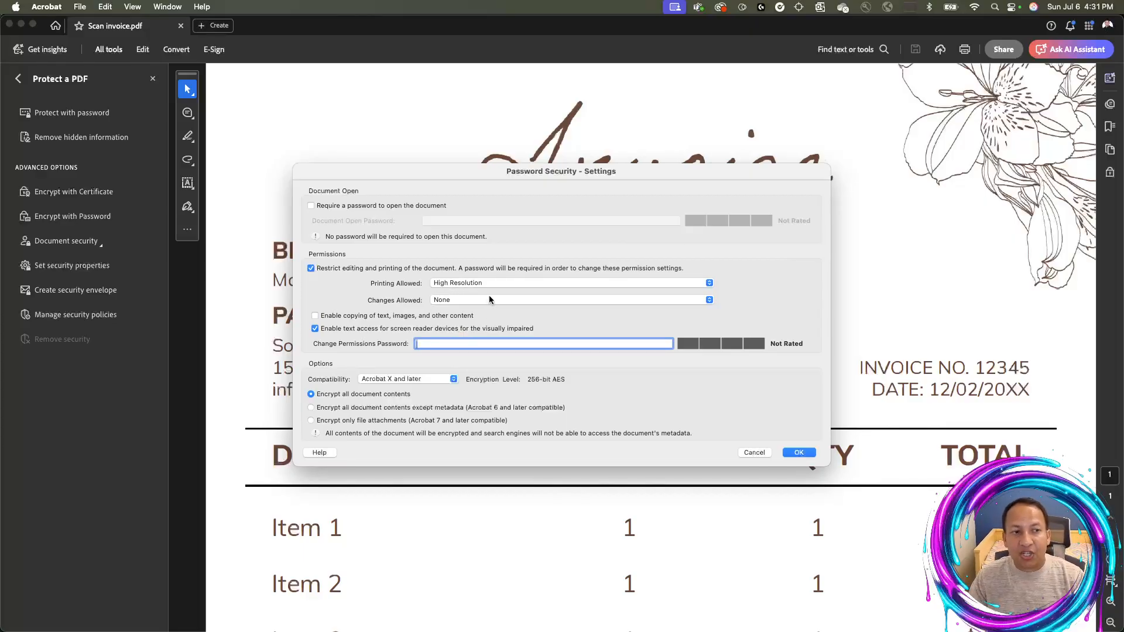
Enter the permissions password and keep compatibility at Acrobat X and later
type("1234567890")
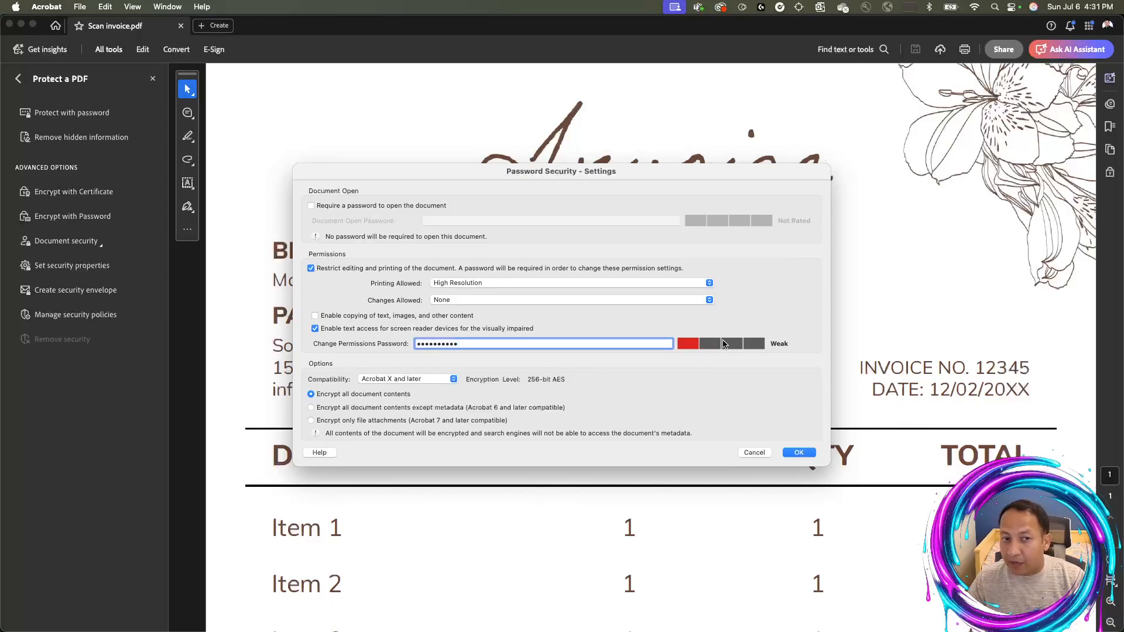
left_click(389, 381)
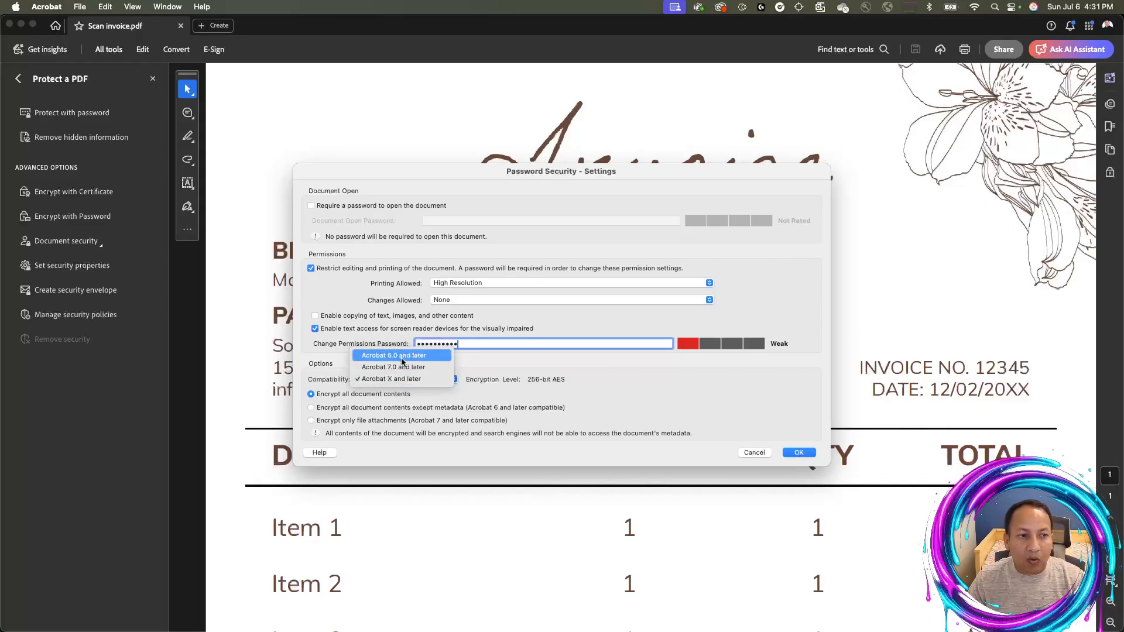
left_click(404, 379)
left_click(405, 380)
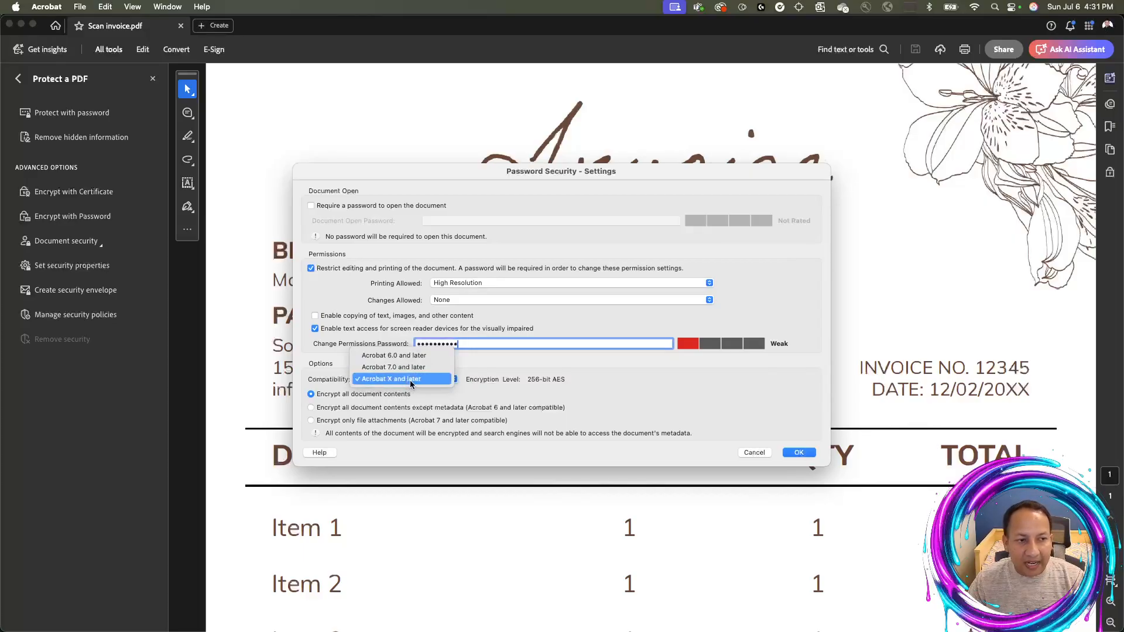
left_click(480, 380)
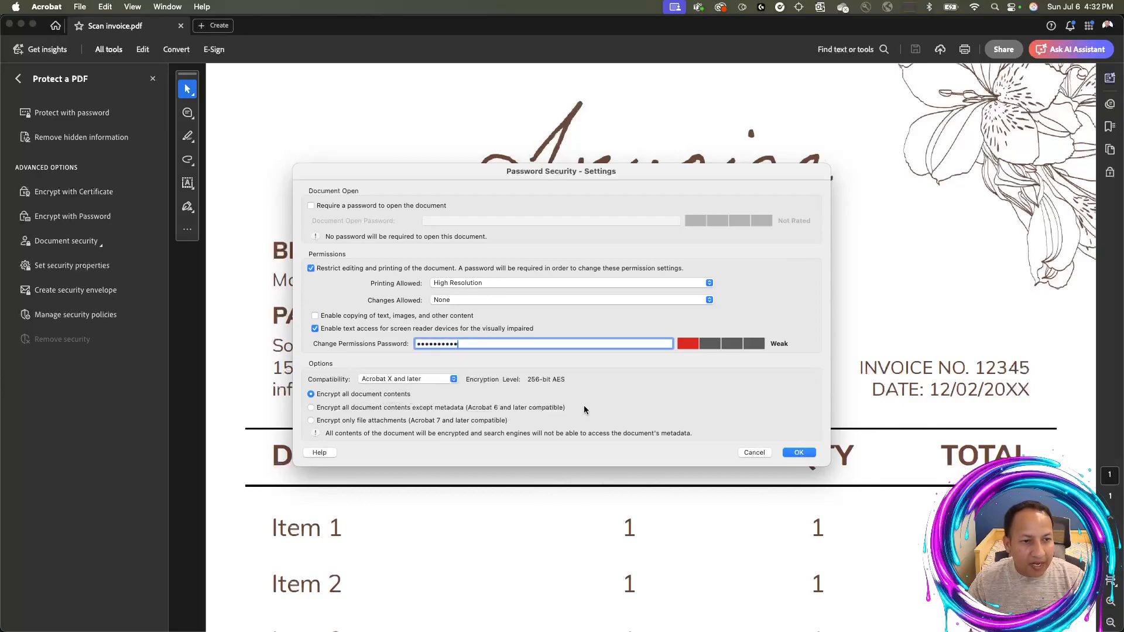
Apply the security settings, re-enter the permissions password to confirm, and acknowledge the save reminder
left_click(799, 453)
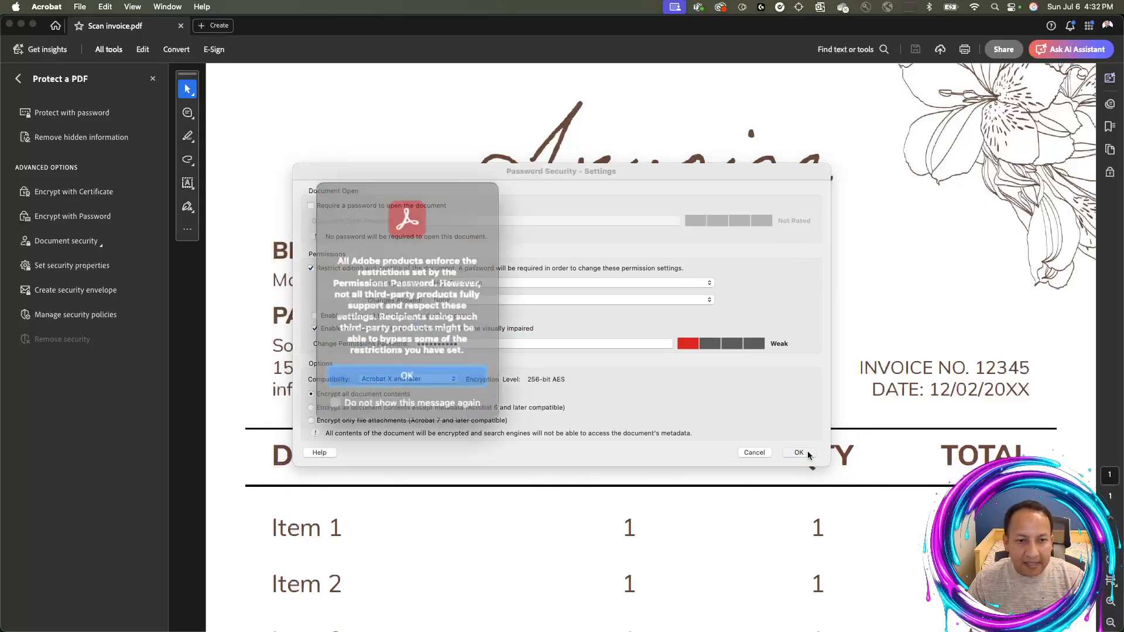
left_click(455, 368)
type("•••••••")
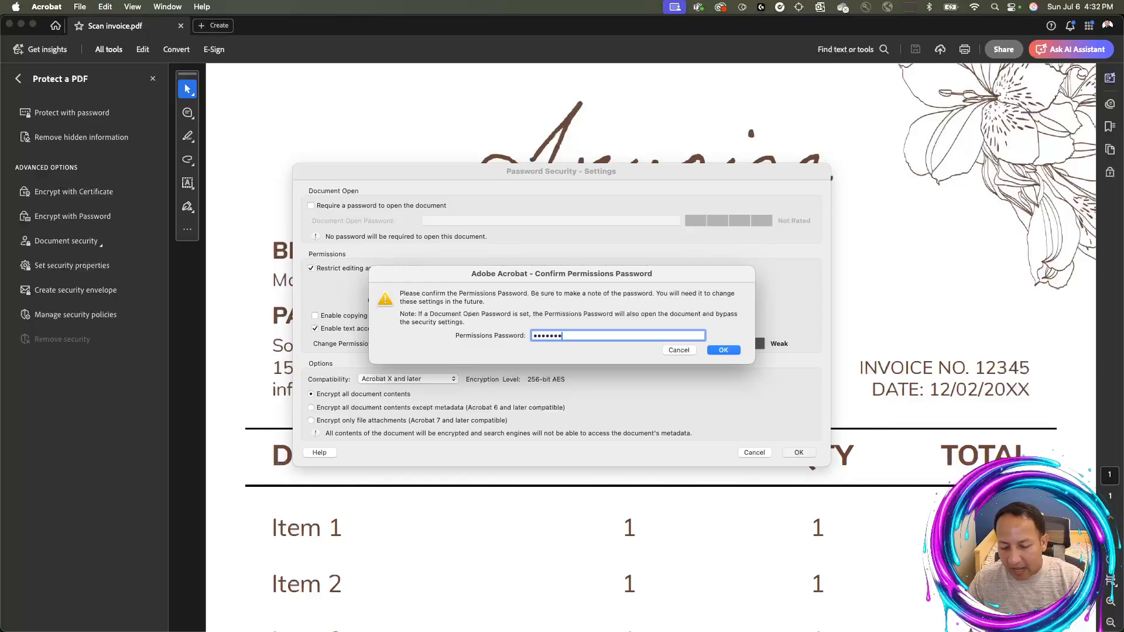
type("•••")
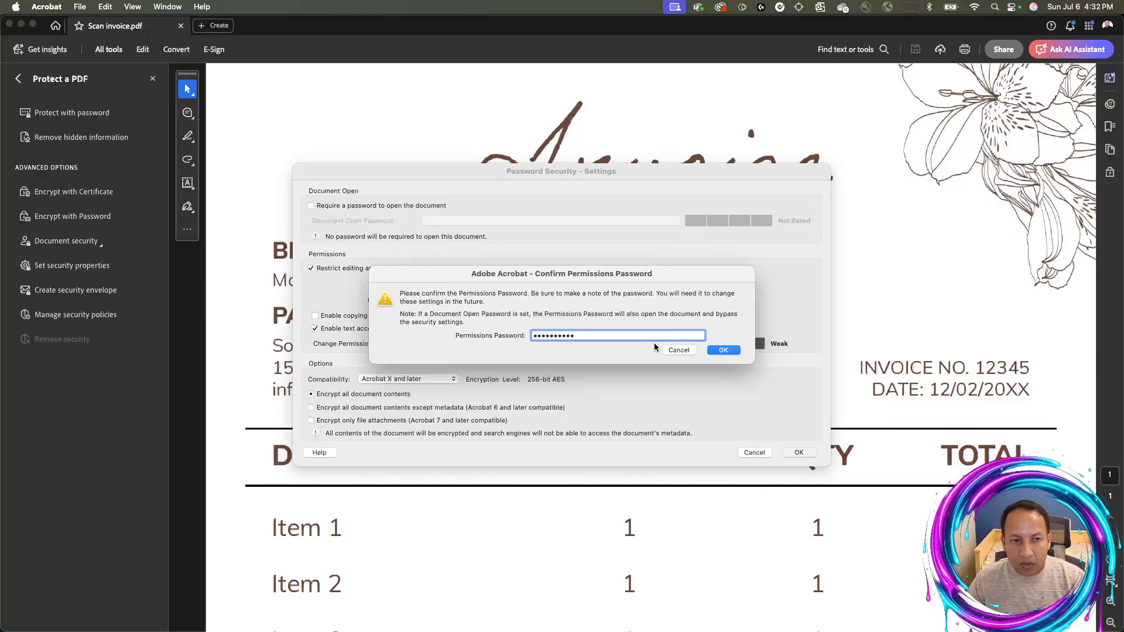
left_click(722, 350)
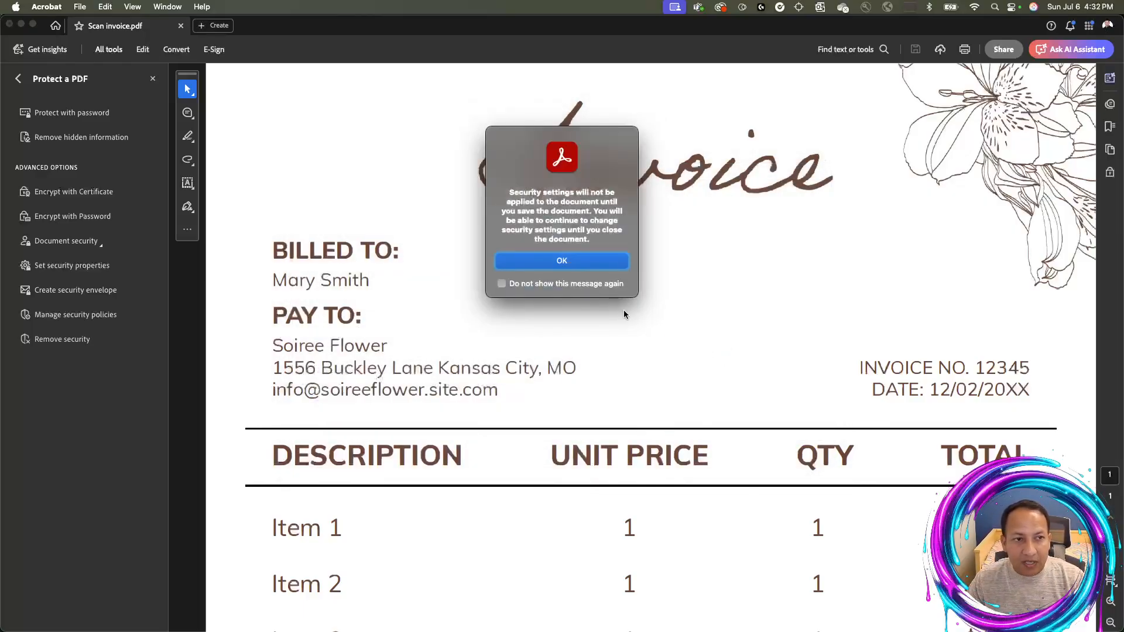
left_click(567, 263)
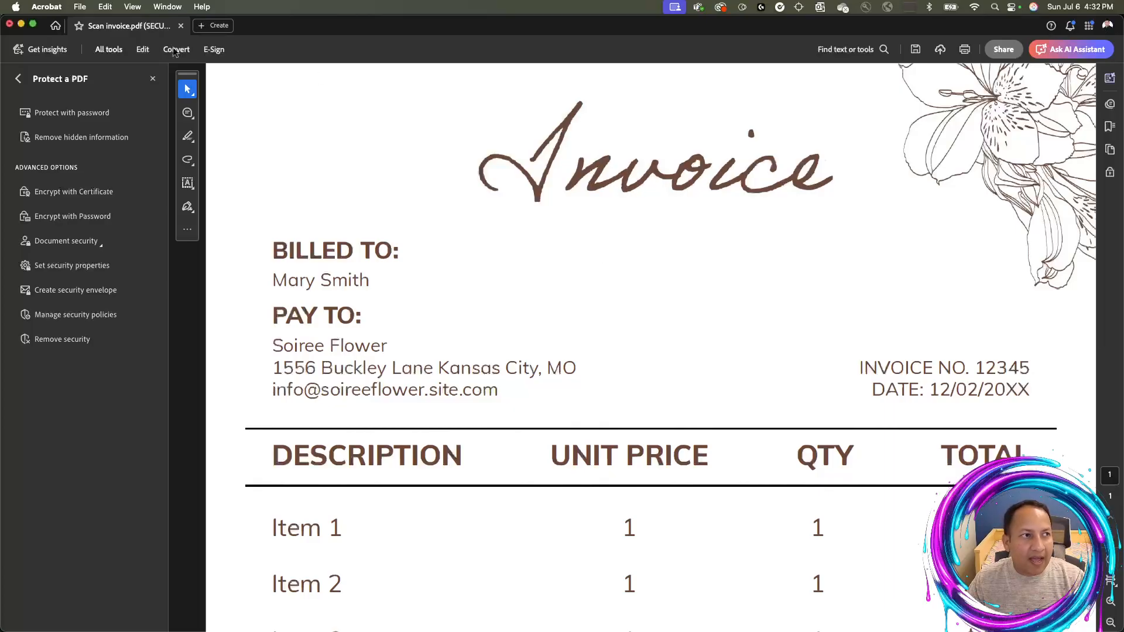
Save and close the secured invoice, reopen Scan invoice.pdf from Finder, and hide the tools panel
key("super+w")
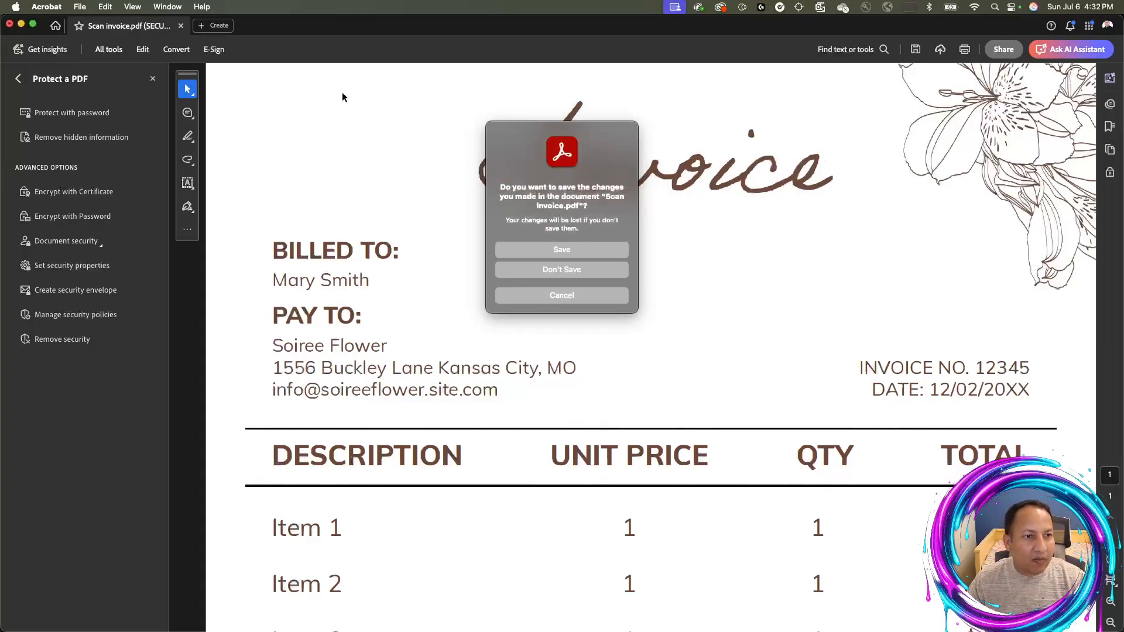
left_click(532, 251)
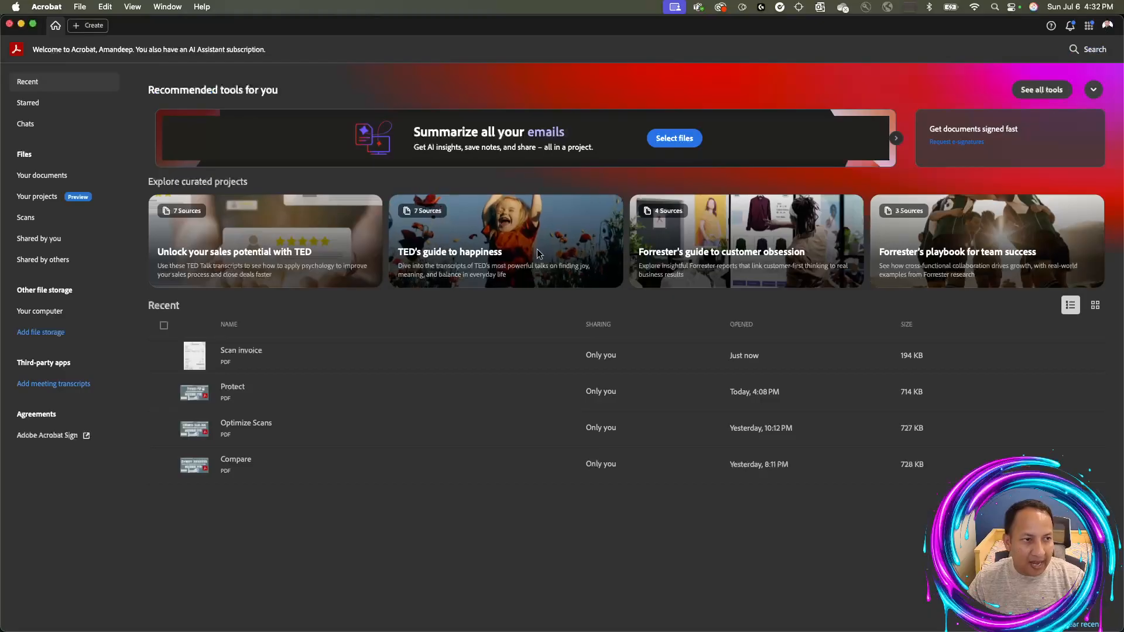
key("super+Tab")
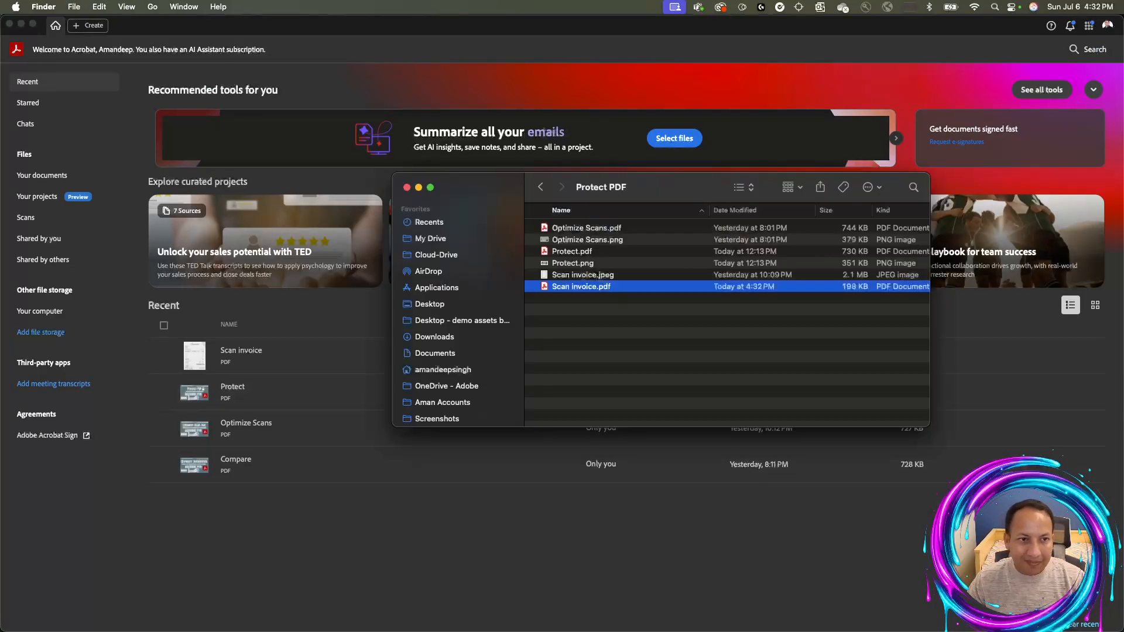
double_click(670, 288)
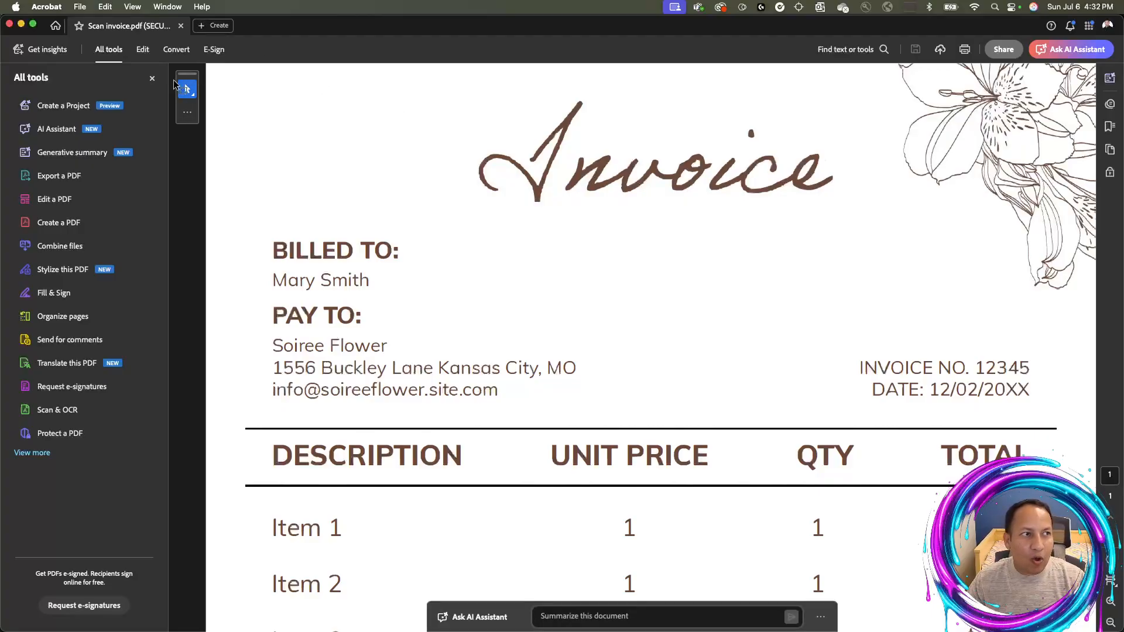
left_click(152, 79)
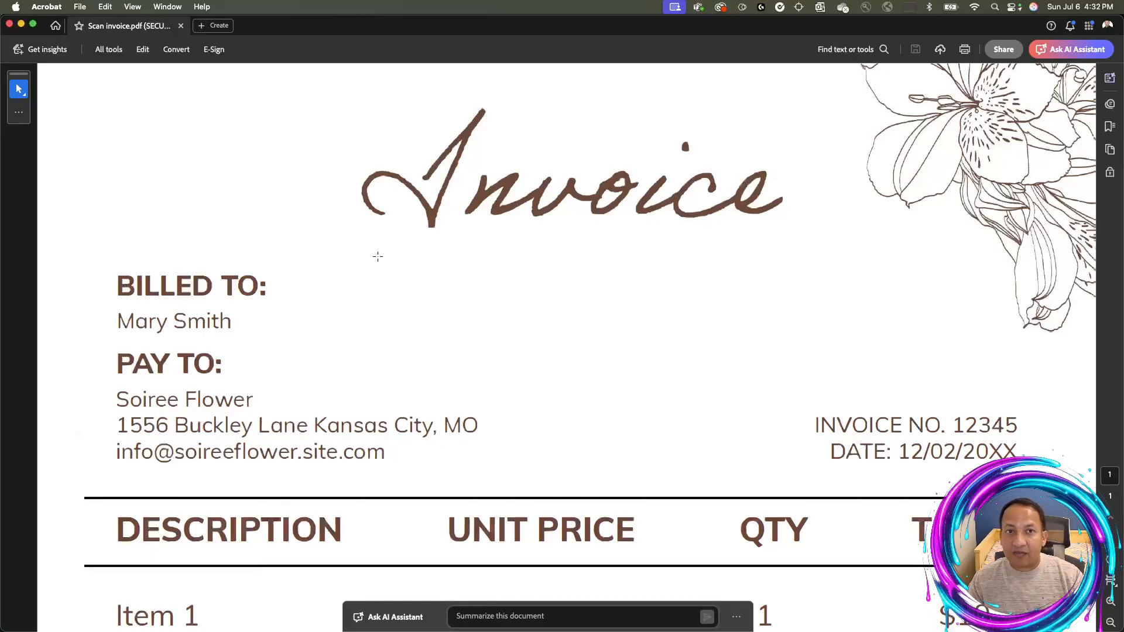
scroll(378, 256, "down", 1)
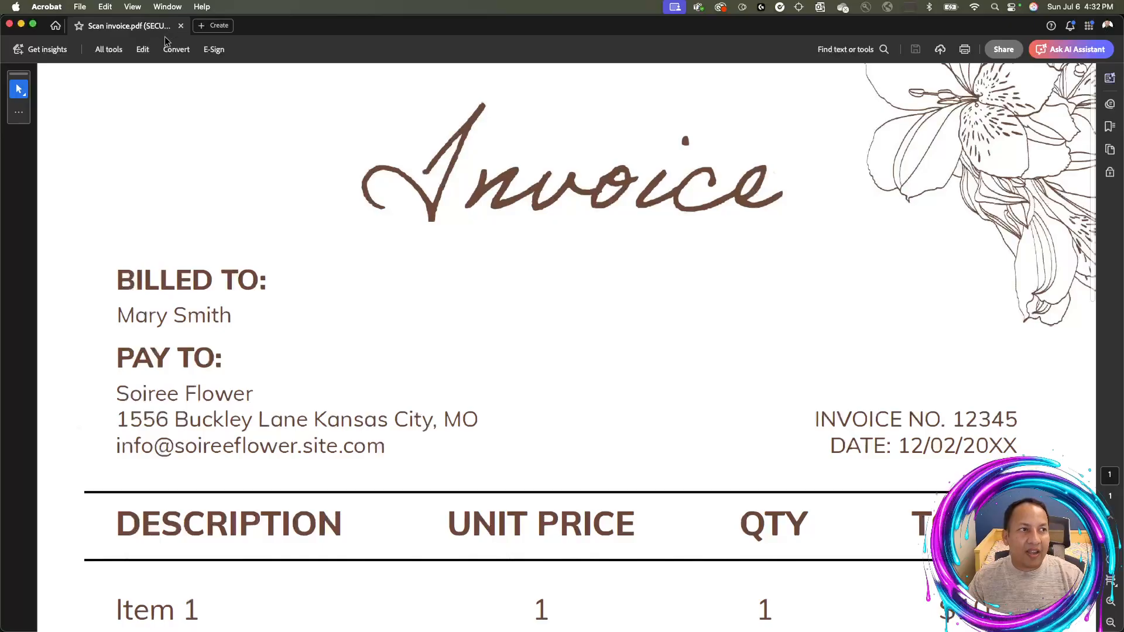
left_click(143, 50)
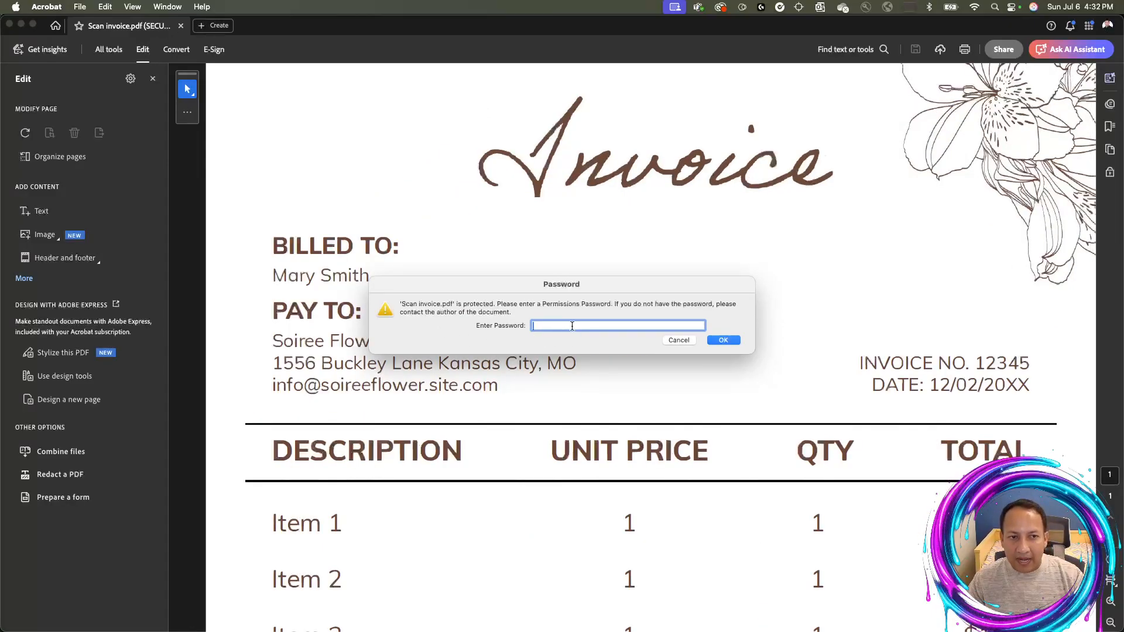
left_click(675, 342)
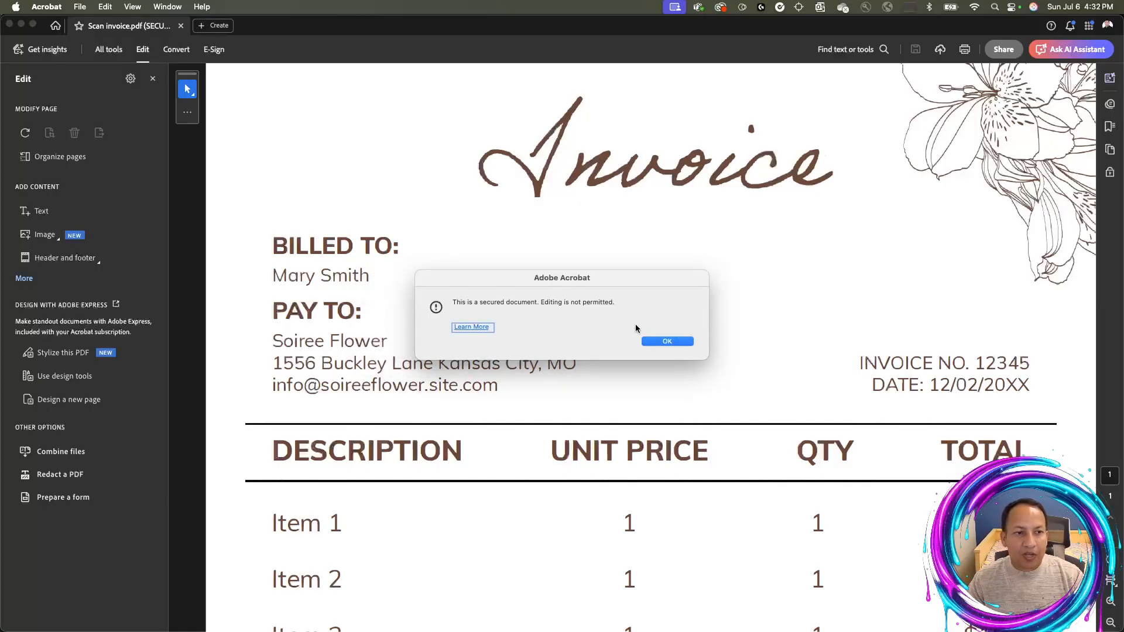
left_click(679, 341)
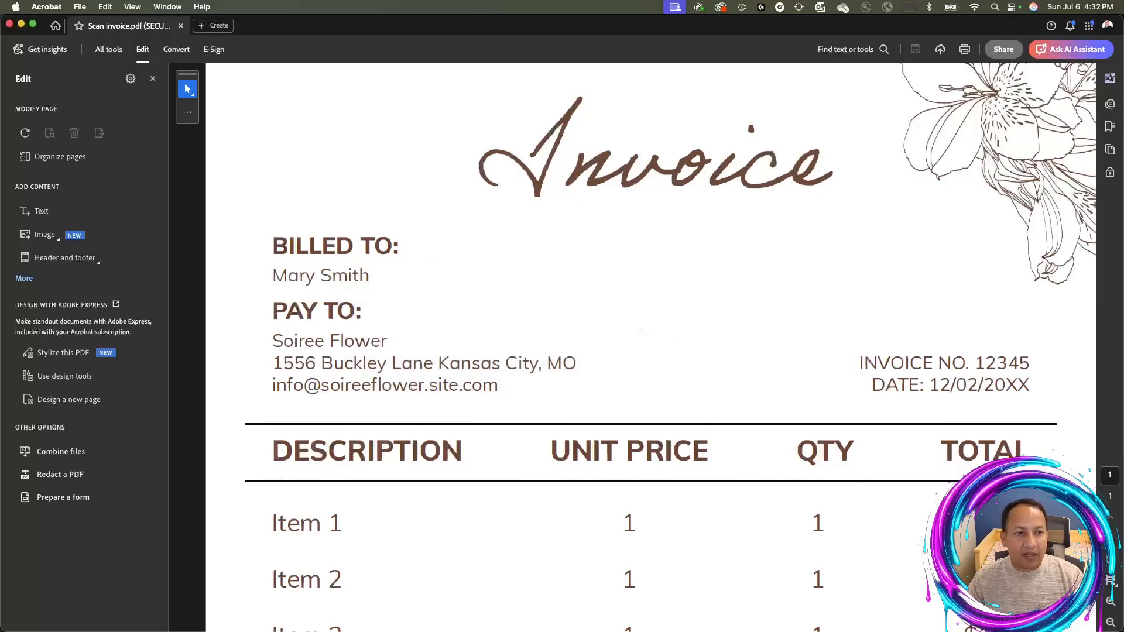
left_click(153, 78)
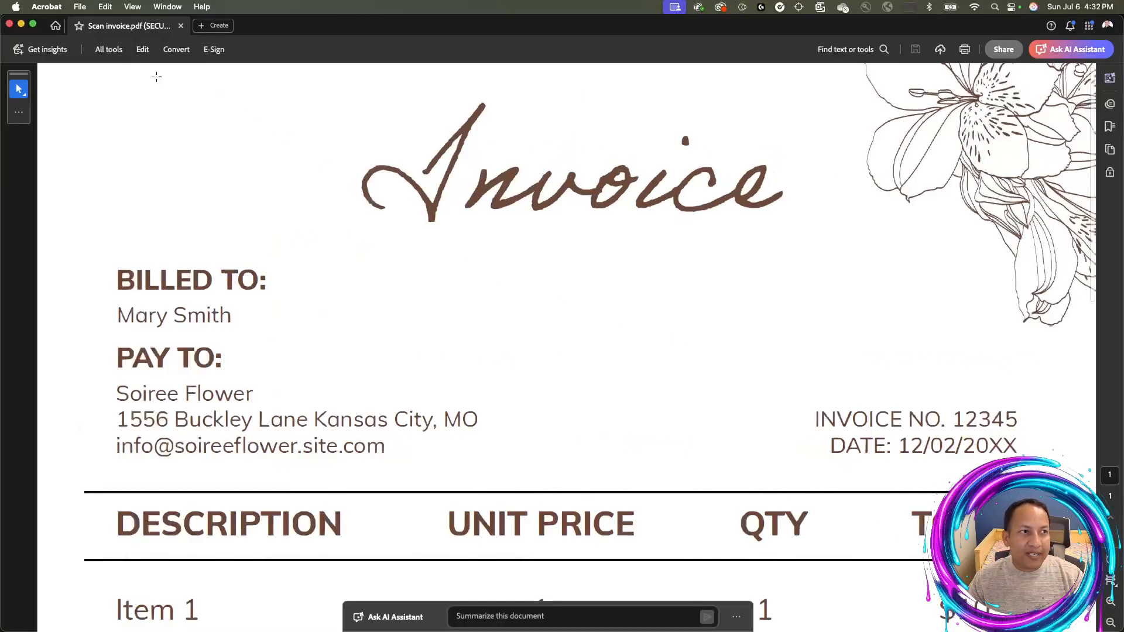
left_click(80, 7)
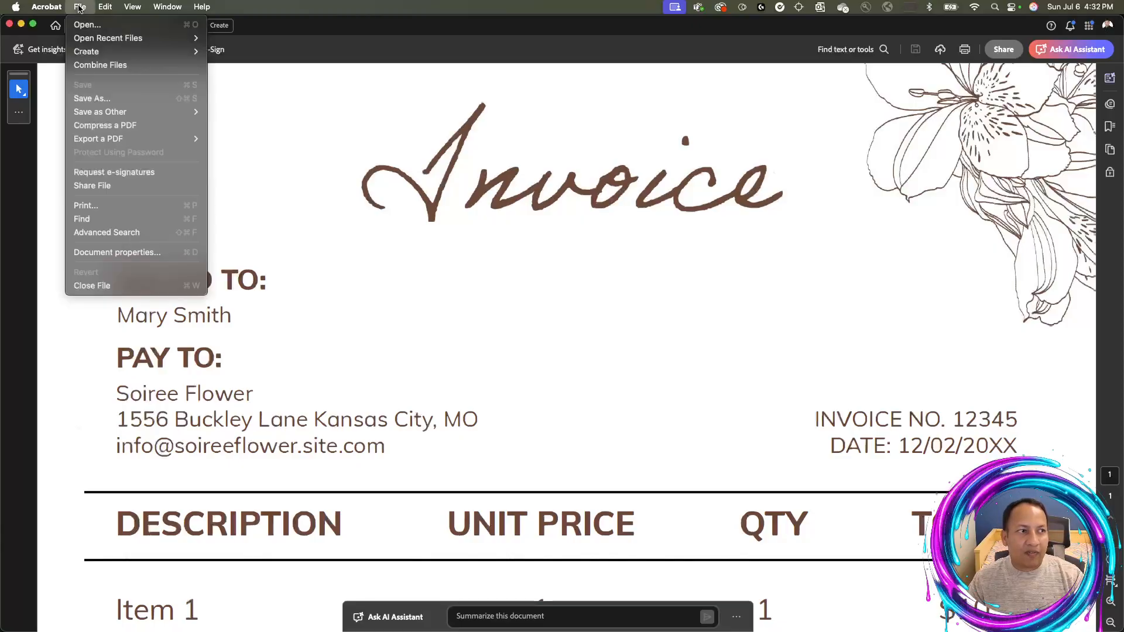
left_click(116, 208)
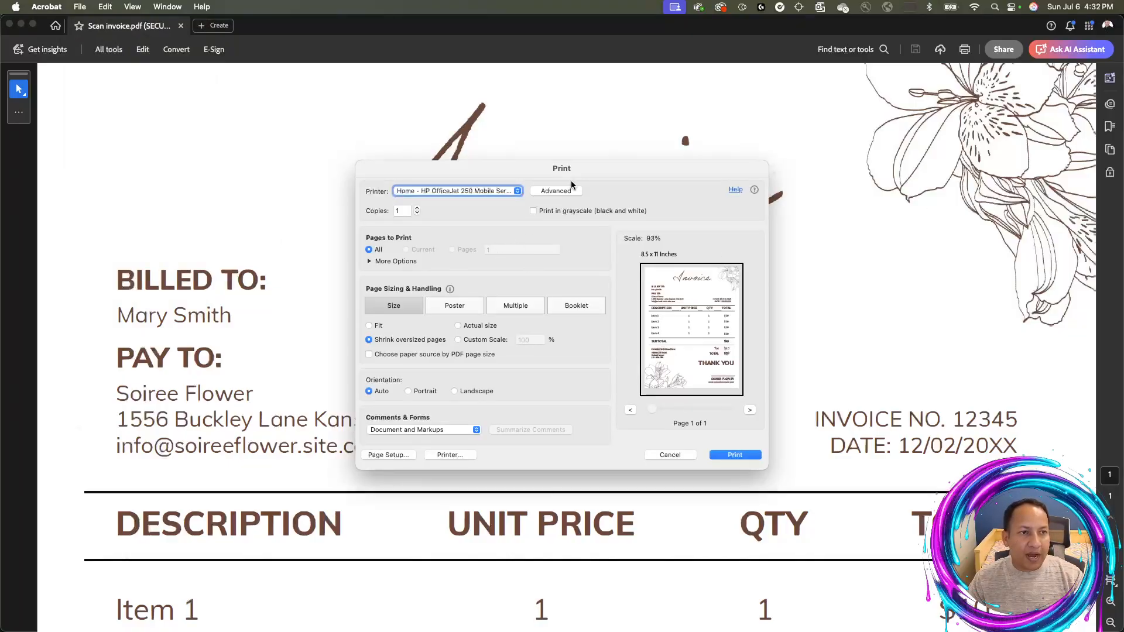
left_click(670, 454)
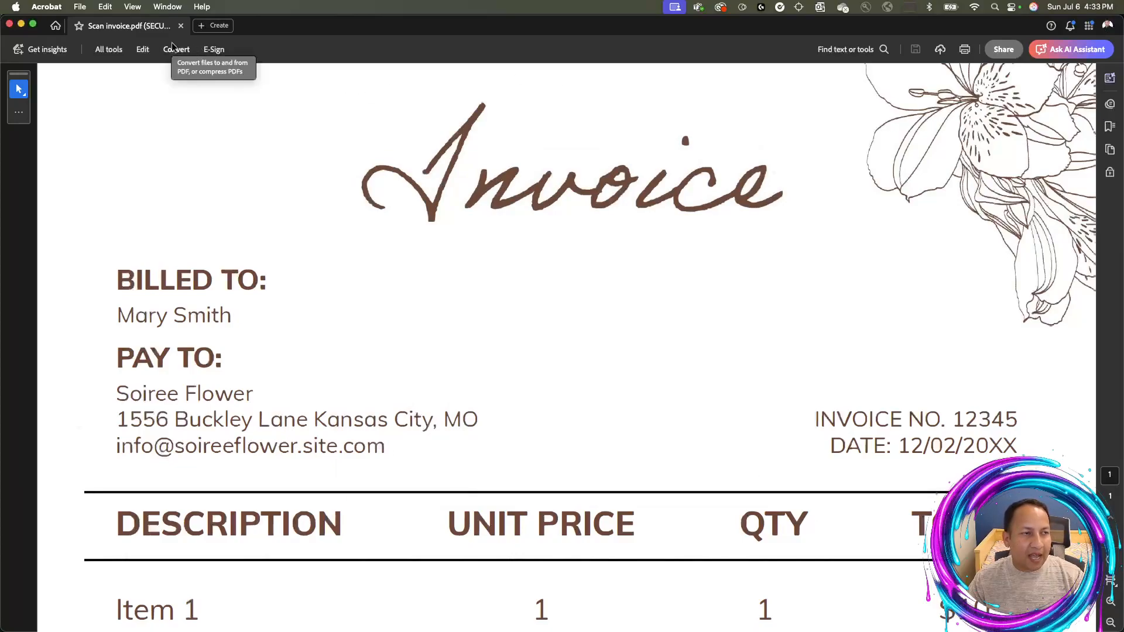
scroll(400, 245, "down", 1)
scroll(401, 245, "down", 2)
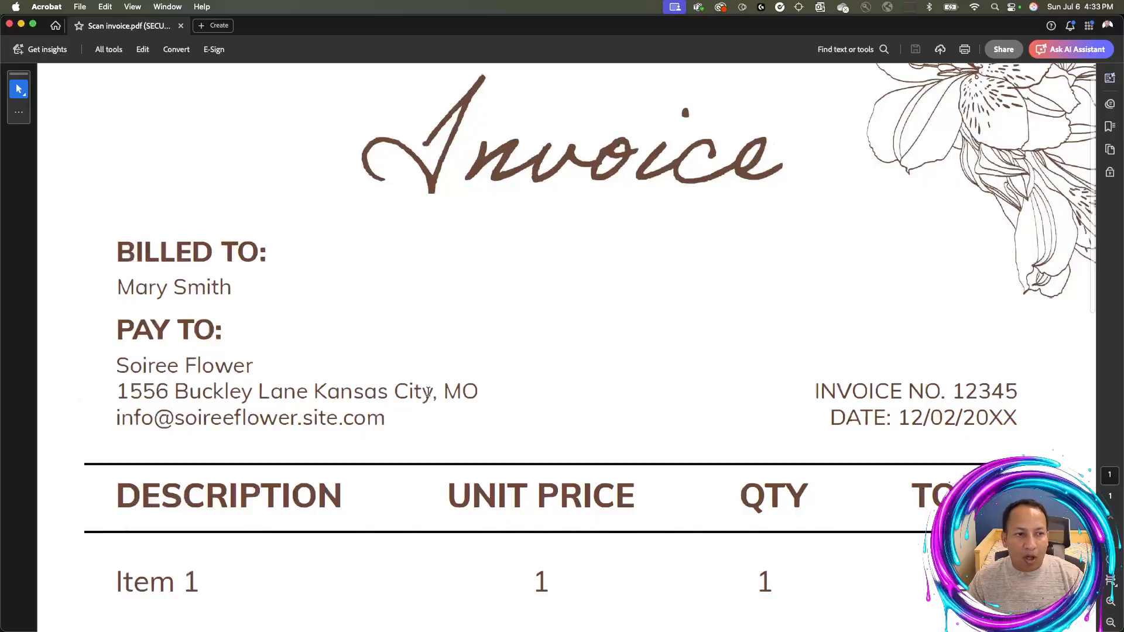
left_click_drag(433, 394, 111, 389)
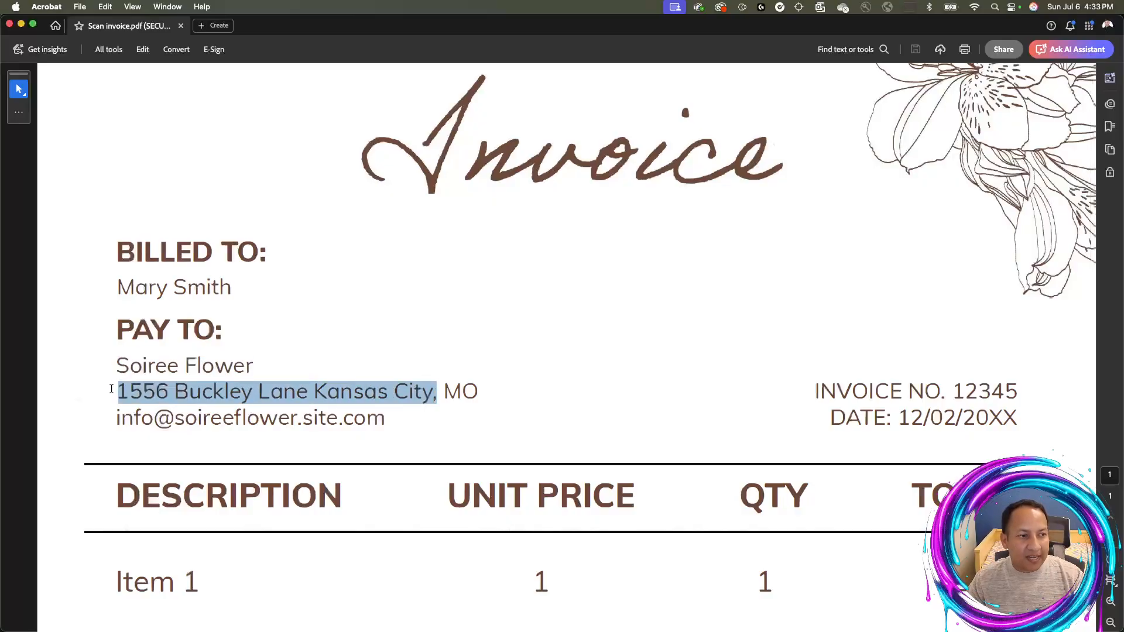
right_click(177, 394)
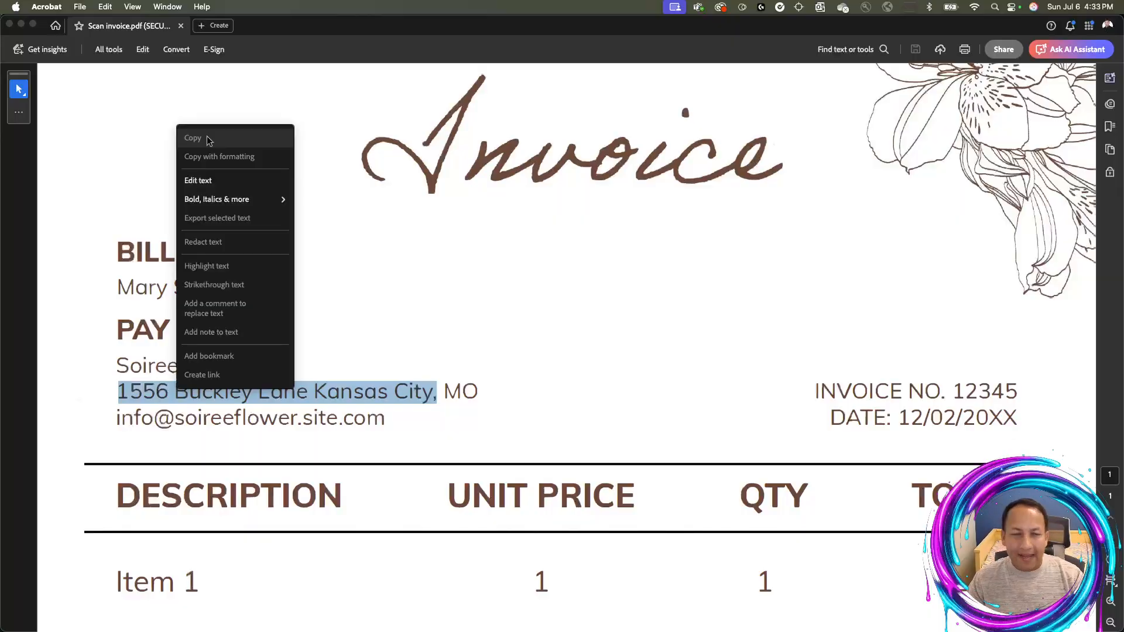
left_click(198, 180)
left_click_drag(434, 391, 117, 392)
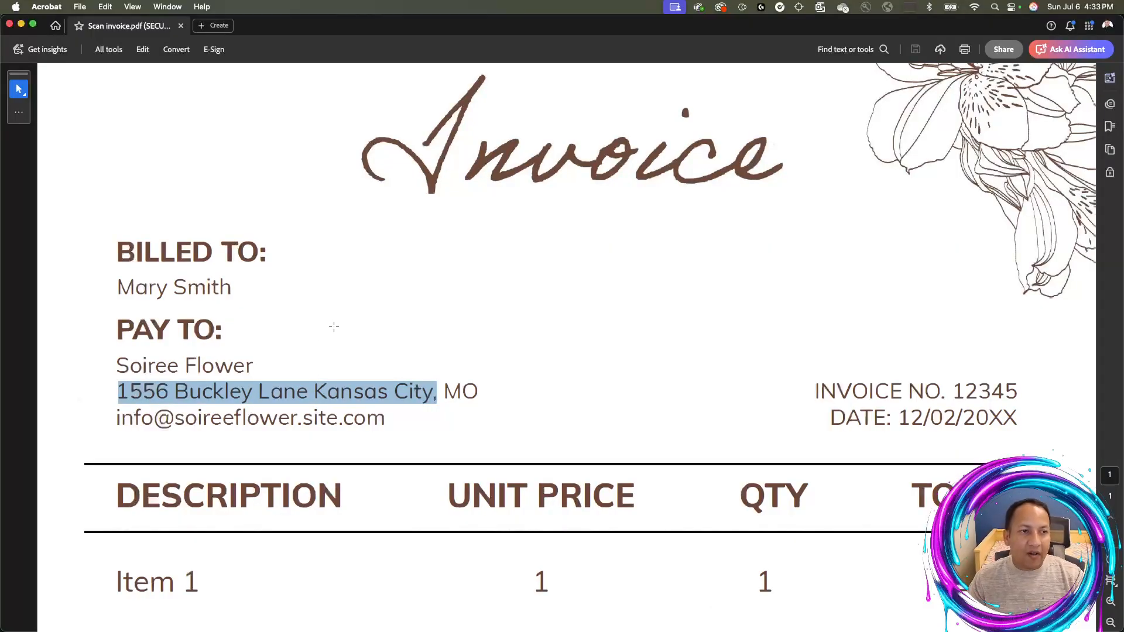
key("super+space")
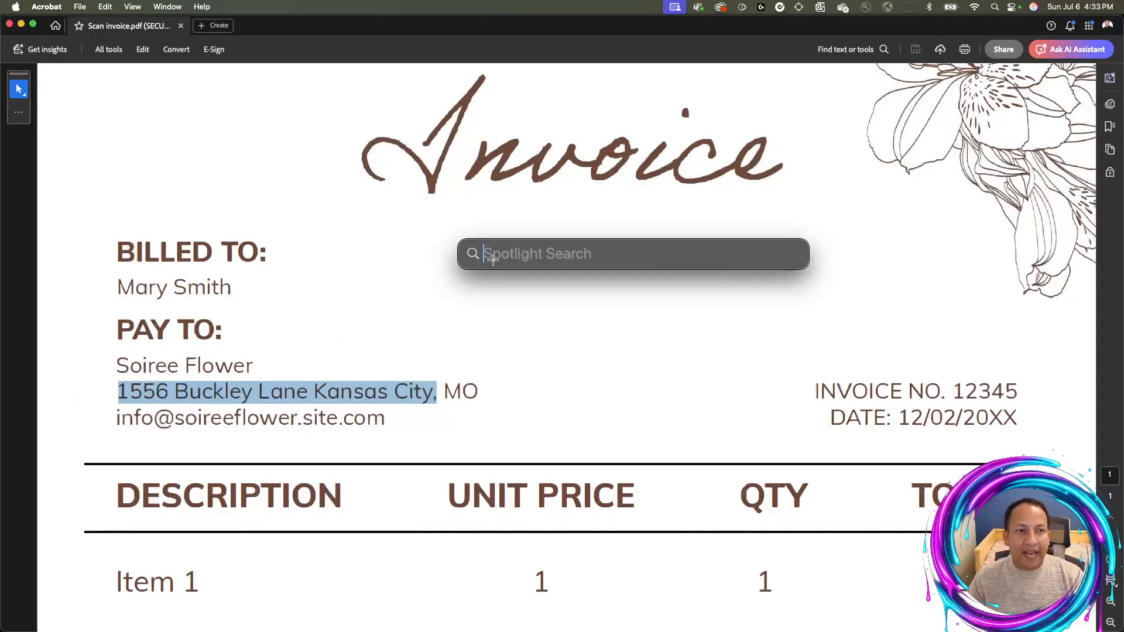
left_click(489, 322)
left_click(448, 369)
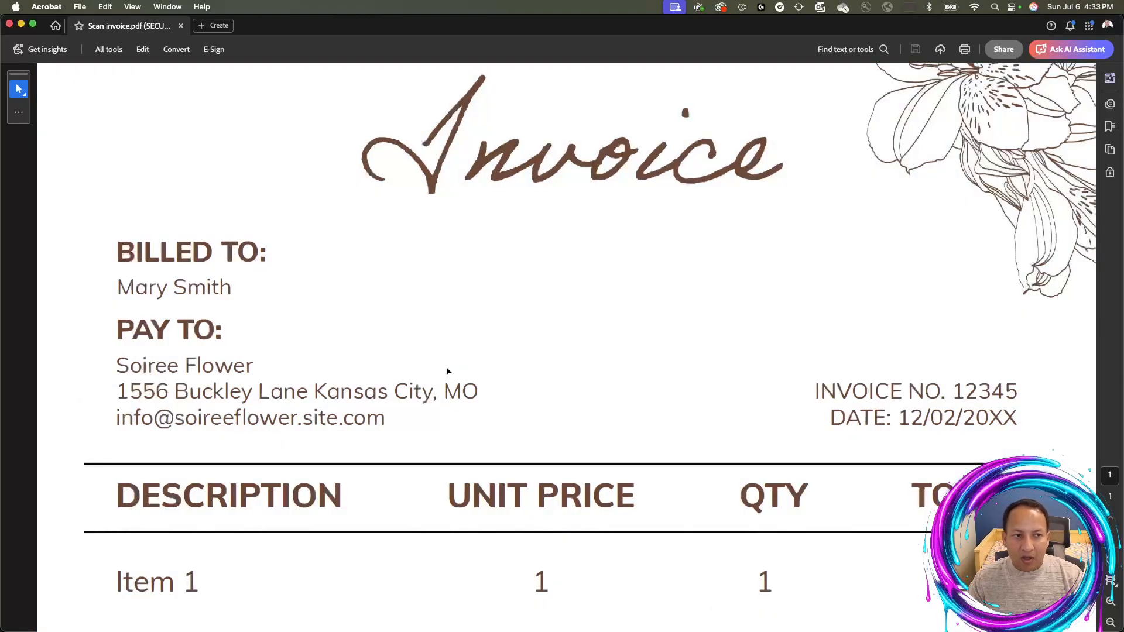